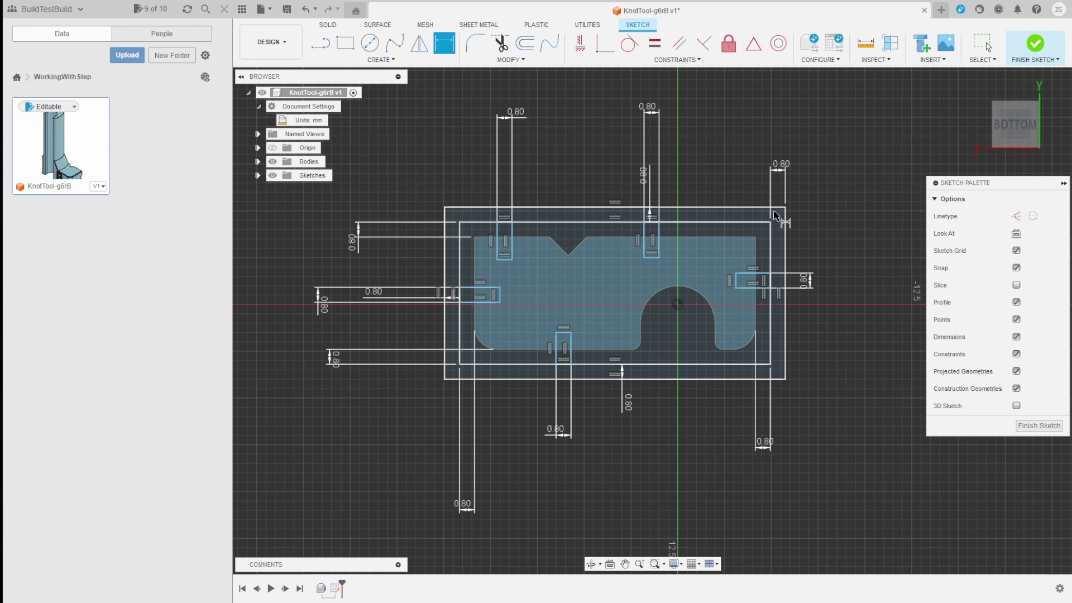
Step: Finish the sketch with the brim frame and connecting tabs, and begin extruding its profiles
click(1034, 43)
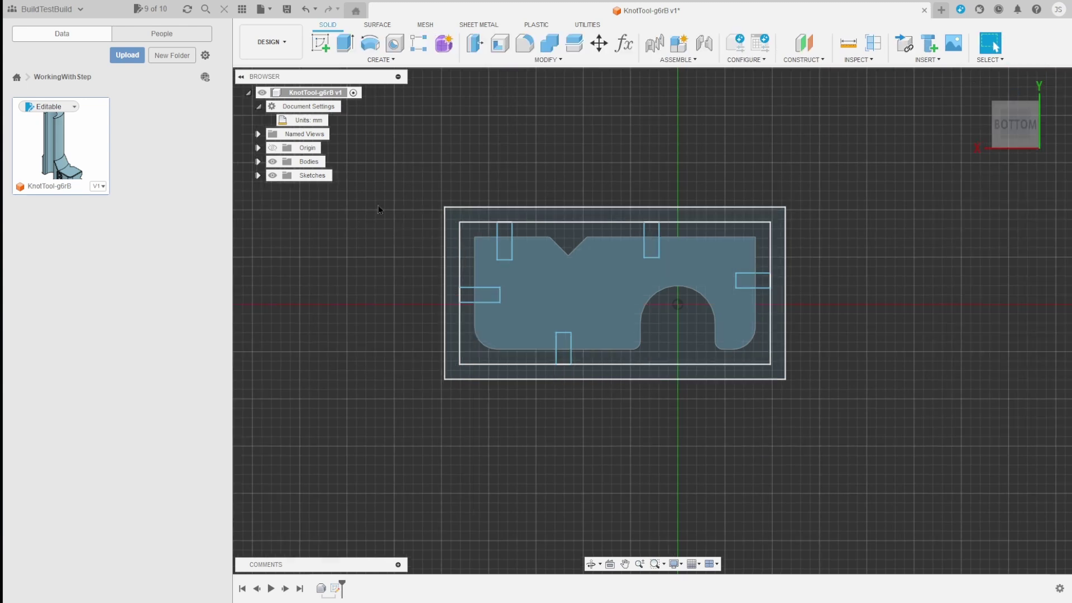
click(344, 43)
click(485, 223)
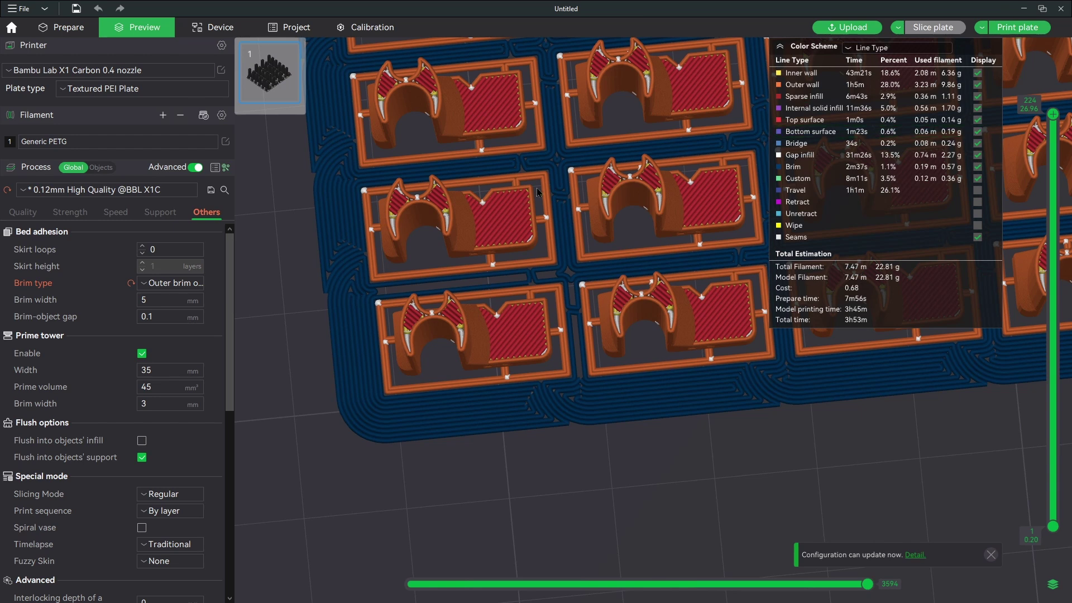
Step: Switch Bambu Studio from the sliced preview back to plate preparation
click(62, 27)
click(457, 321)
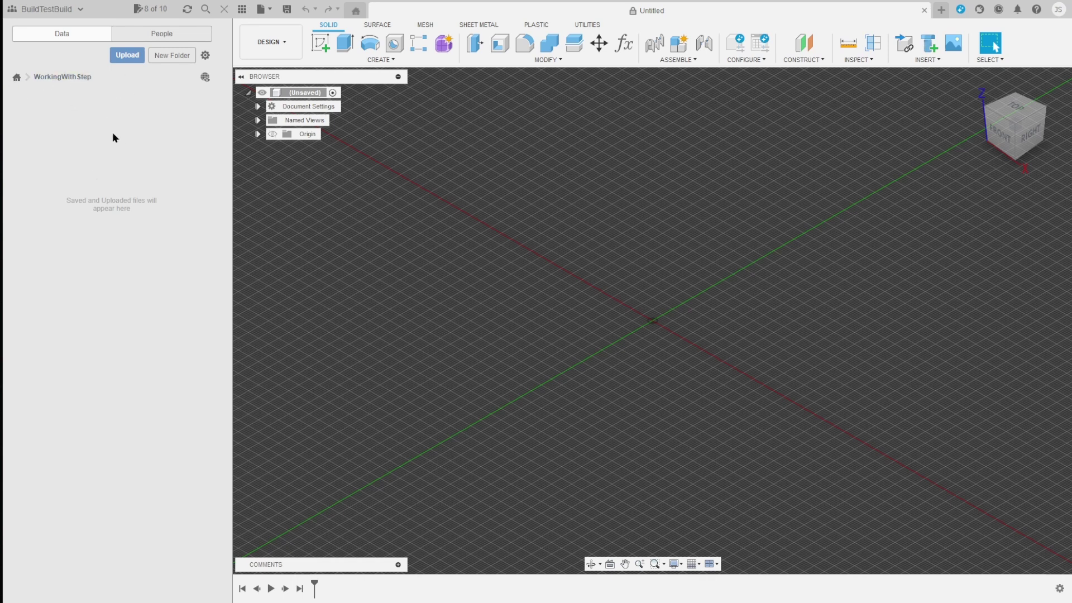
Step: Upload KnotTool-g6rB.step from the knottool folder to the WorkingWithStep project folder
click(128, 55)
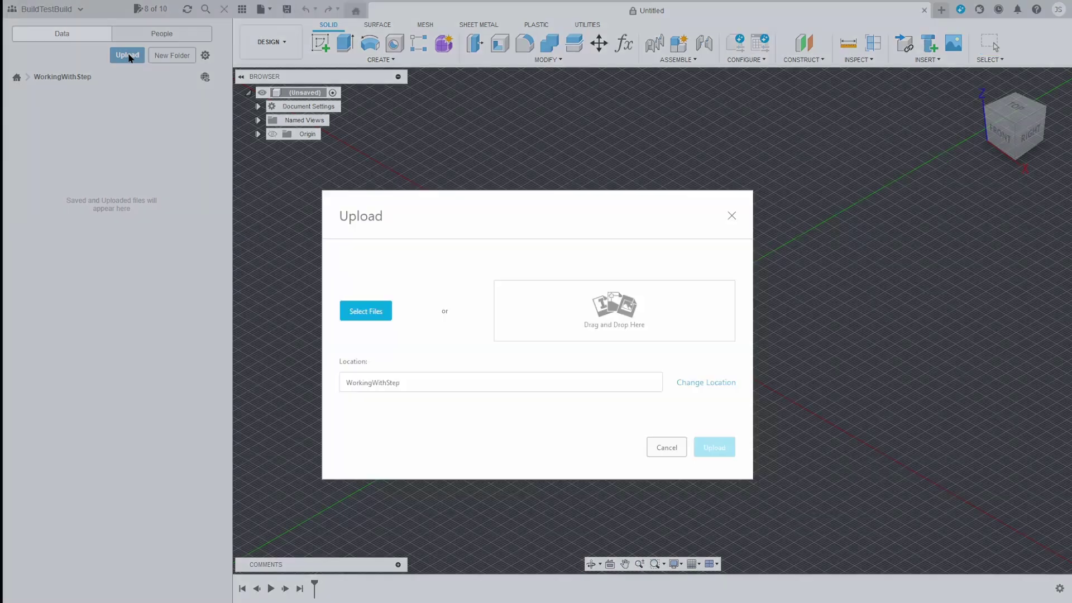
click(376, 309)
click(550, 271)
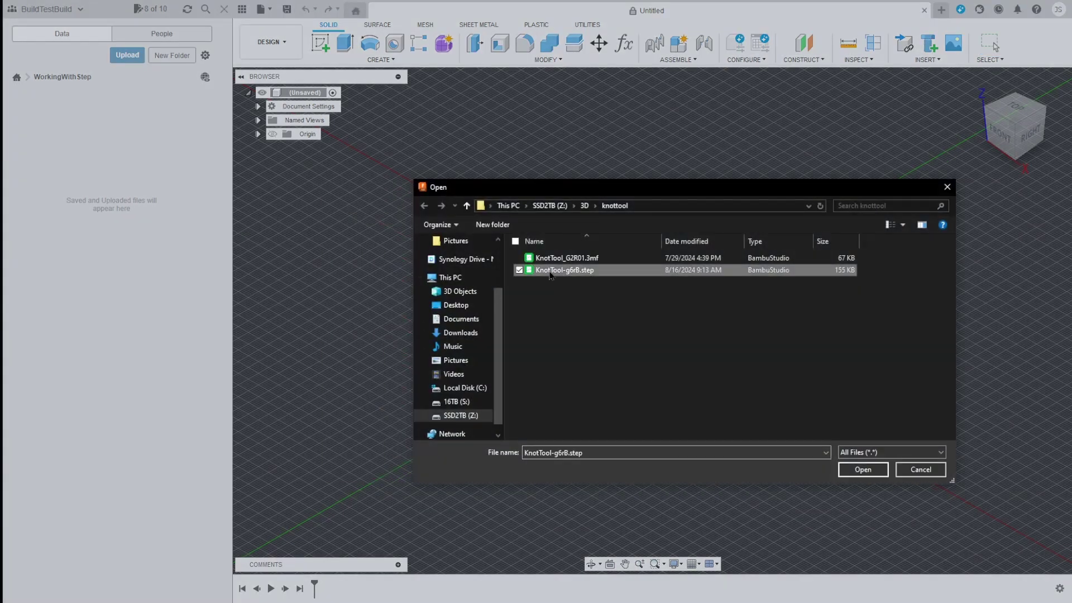
click(863, 470)
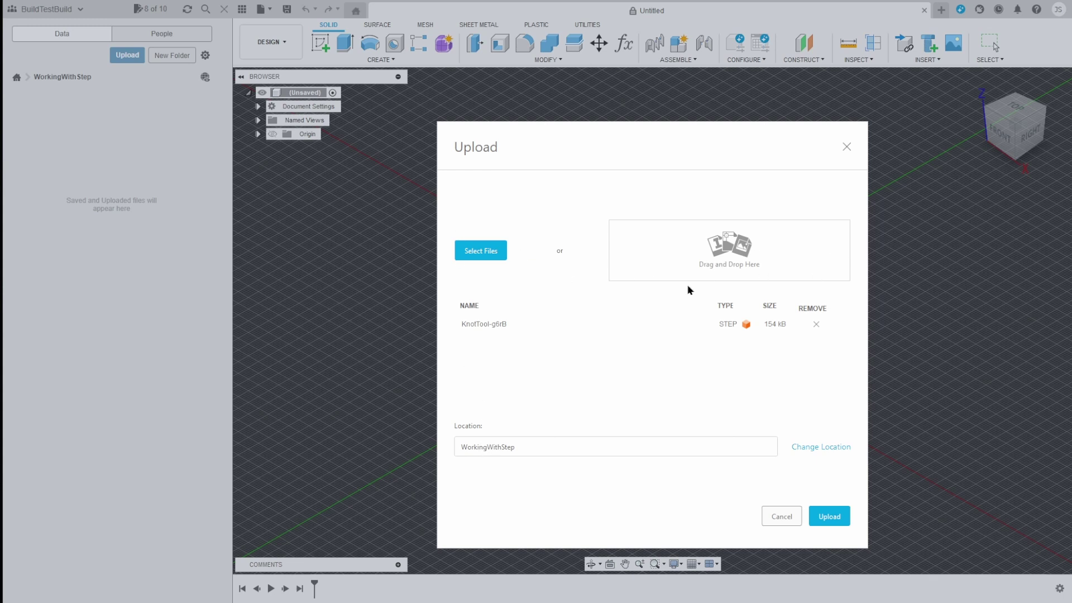
click(823, 518)
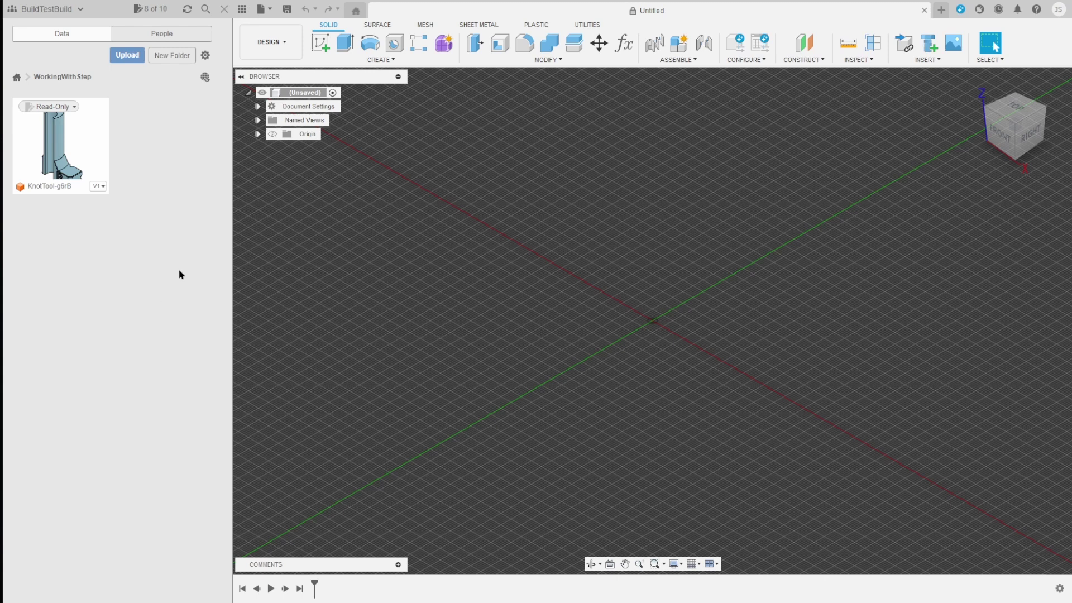
Step: Make the uploaded KnotTool-g6rB design editable, then open it and inspect the model from above and below
click(73, 107)
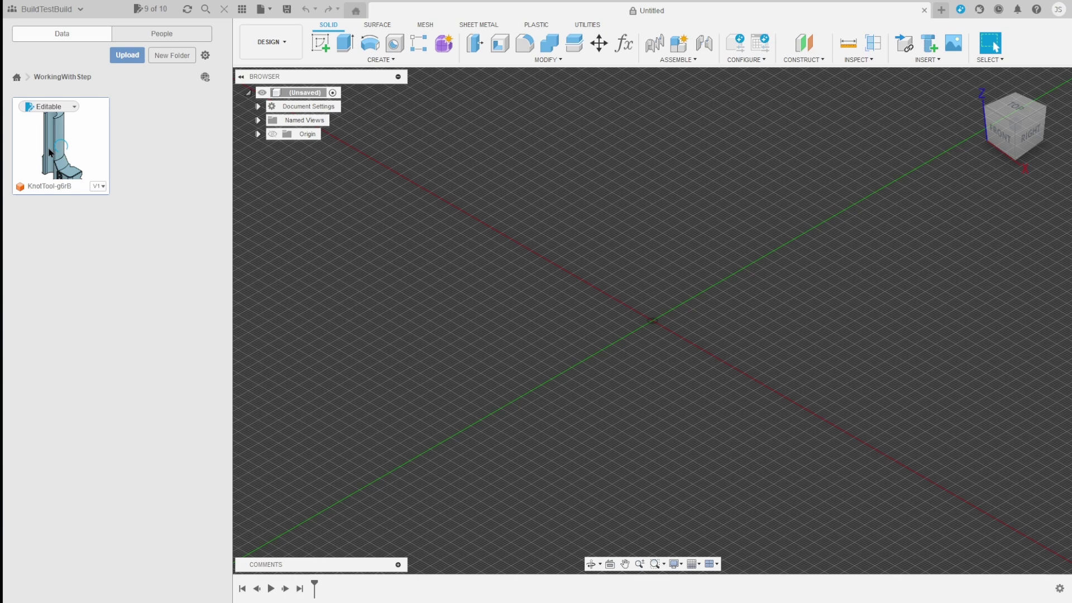
double_click(49, 149)
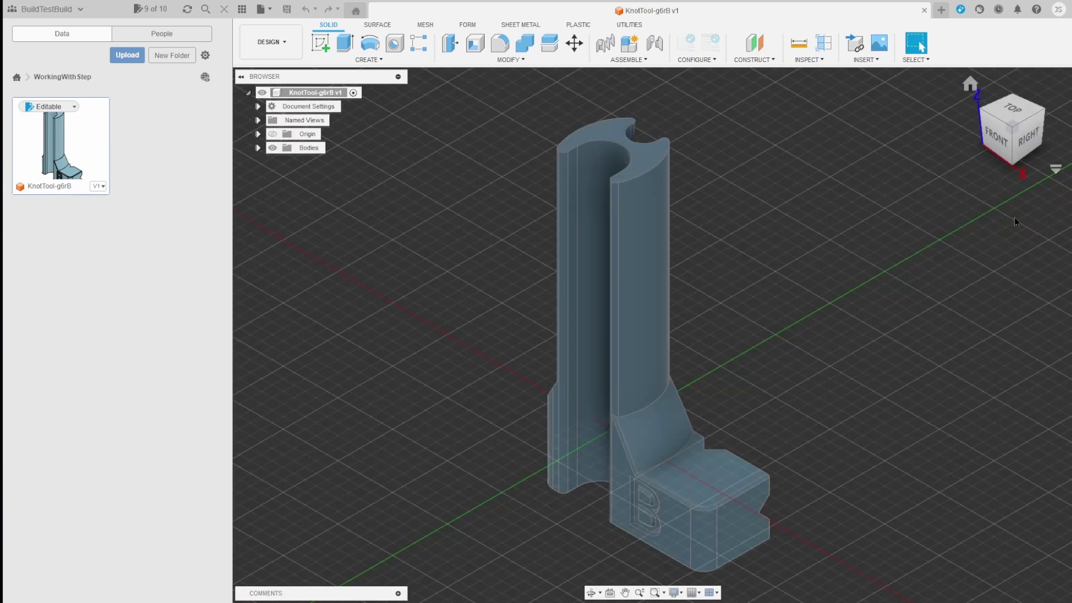
mouse_move(1005, 141)
mouse_down()
mouse_move(1029, 87)
mouse_move(1060, 81)
mouse_up()
mouse_move(678, 304)
shift+middle_down()
mouse_move(681, 369)
mouse_move(726, 391)
shift+middle_up()
drag(1004, 129, 1015, 127)
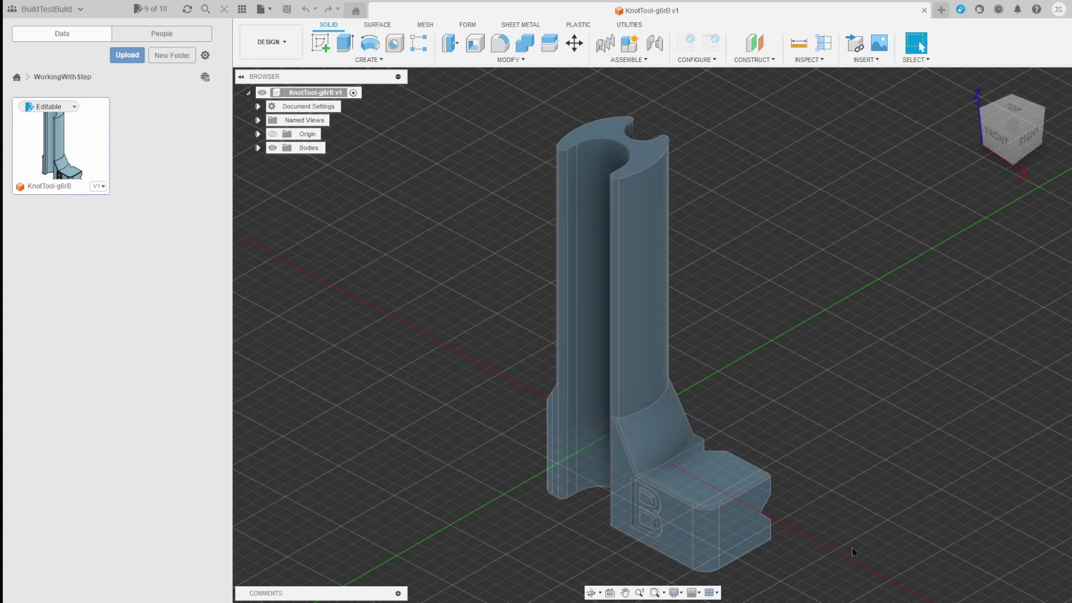
mouse_move(704, 482)
shift+middle_down()
mouse_move(702, 491)
mouse_move(699, 481)
shift+middle_up()
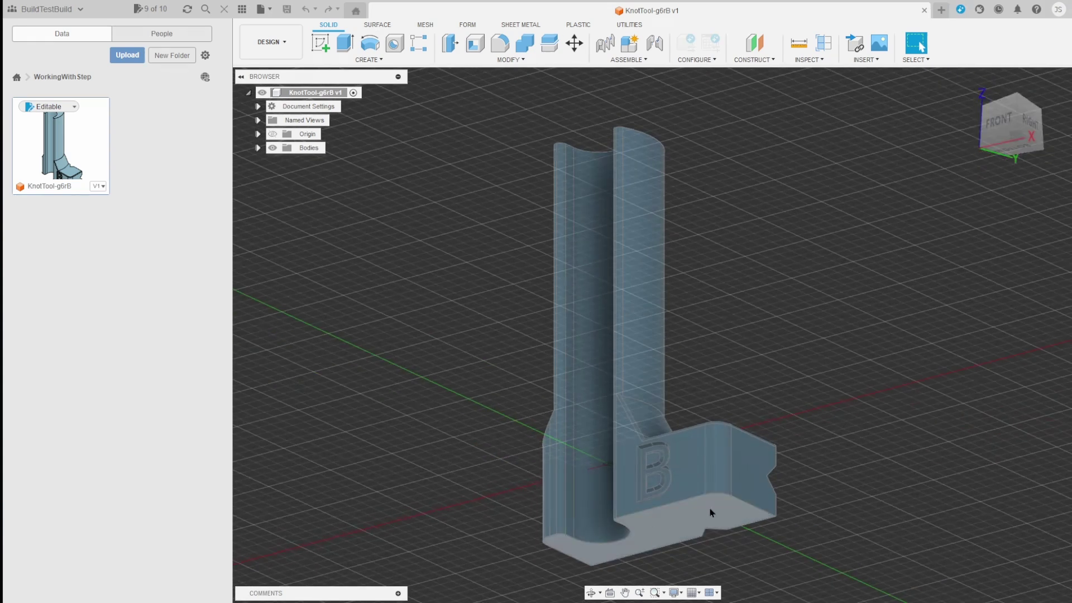
drag(1009, 122, 995, 173)
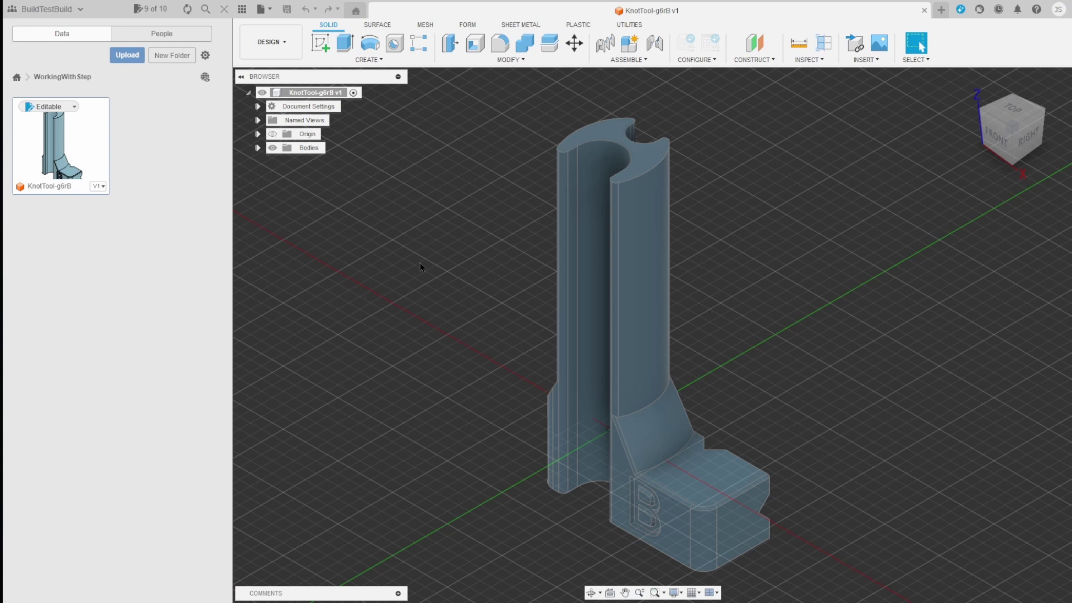
Step: Change the document's active units to millimeters
click(257, 107)
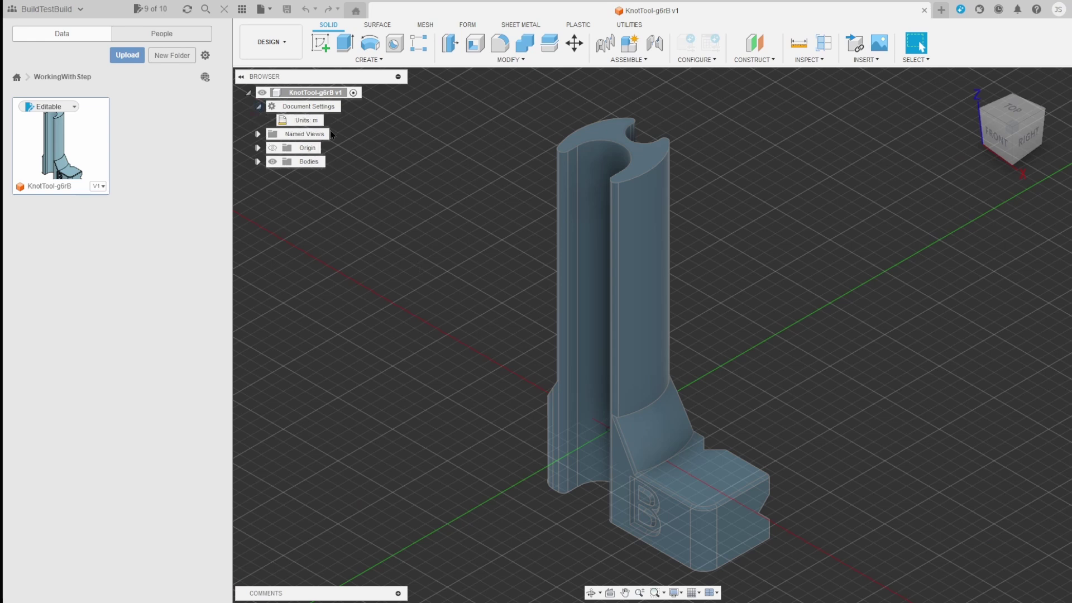
mouse_move(316, 127)
click(329, 122)
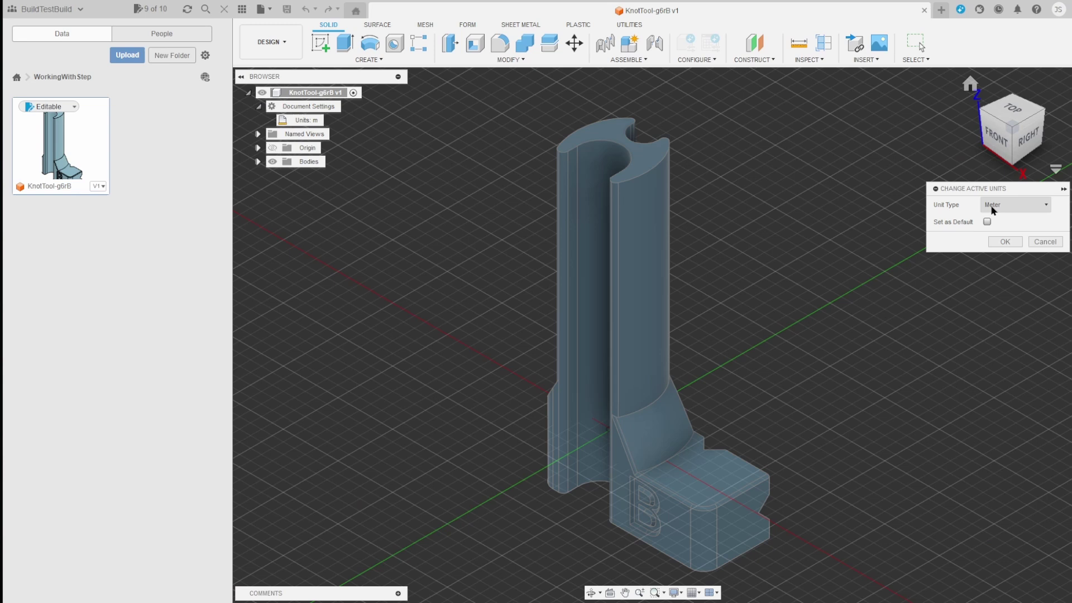
click(1016, 205)
click(999, 220)
click(1004, 245)
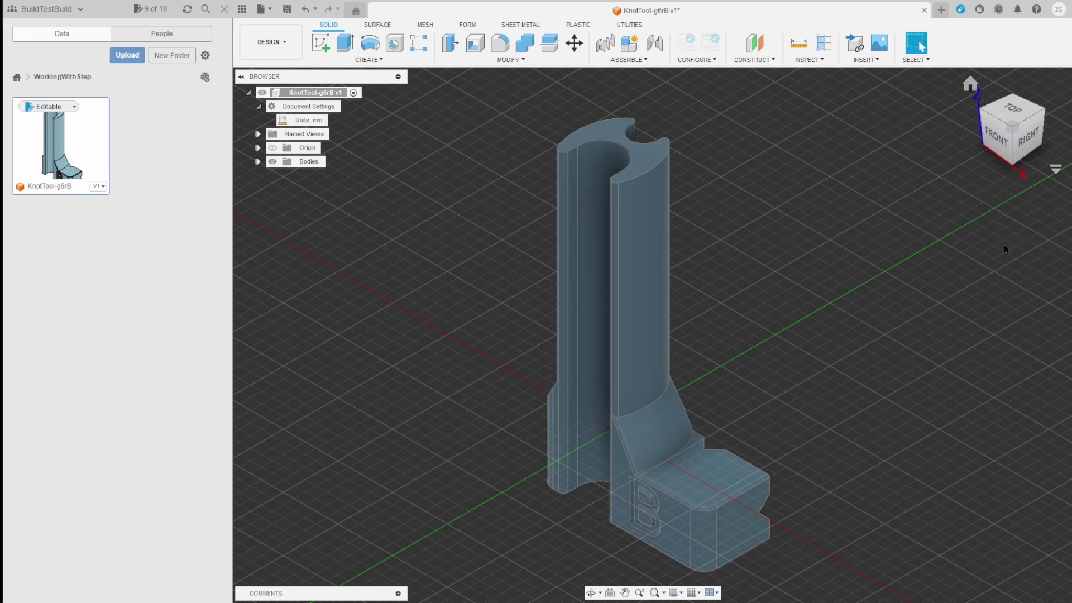
Step: Start a Move/Copy of the whole tool body, trying a Z distance of 10 mm and resetting it to 0
scroll(499, 212, down, 3)
drag(491, 124, 773, 504)
right_click(610, 391)
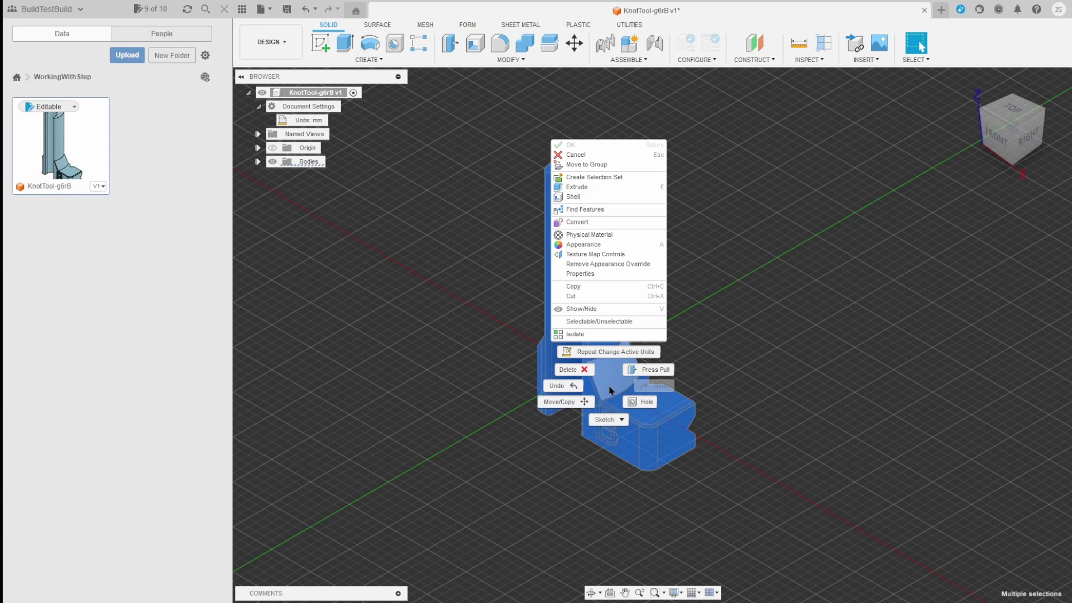
click(569, 405)
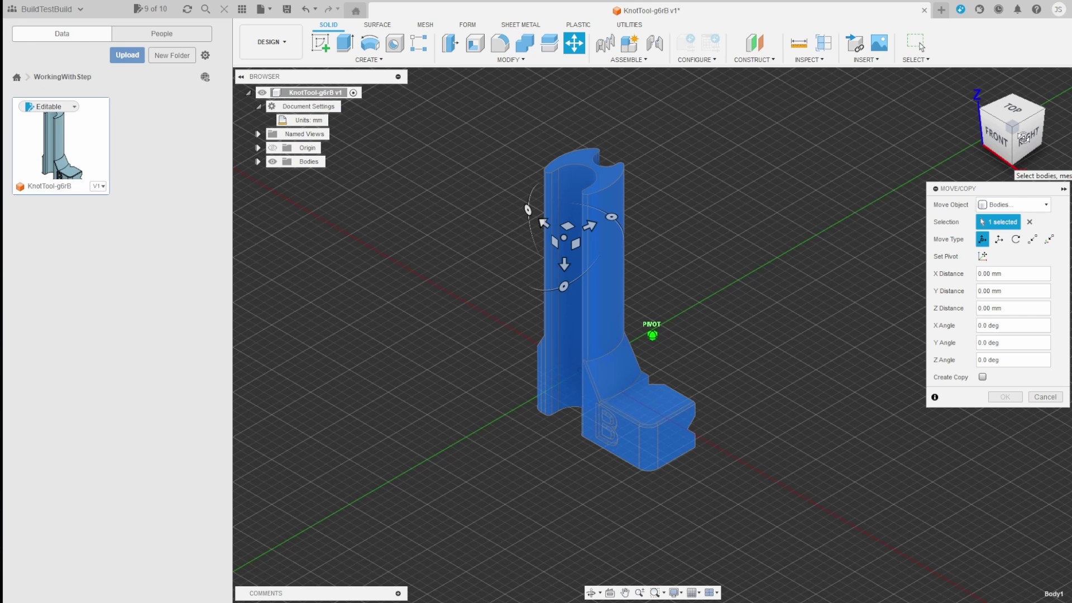
click(998, 136)
drag(1023, 96, 1059, 129)
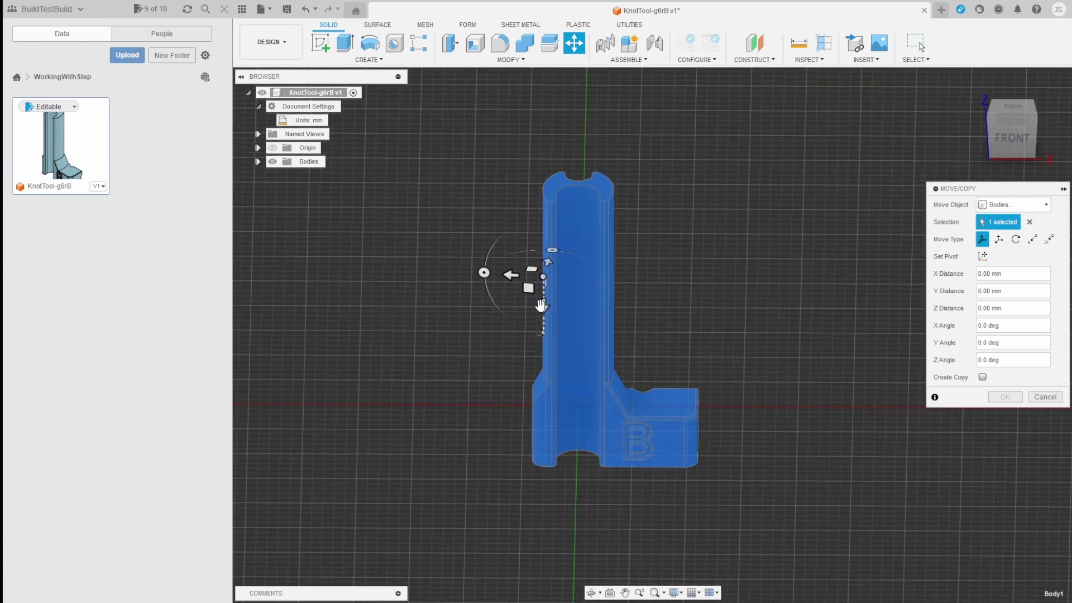
click(1019, 306)
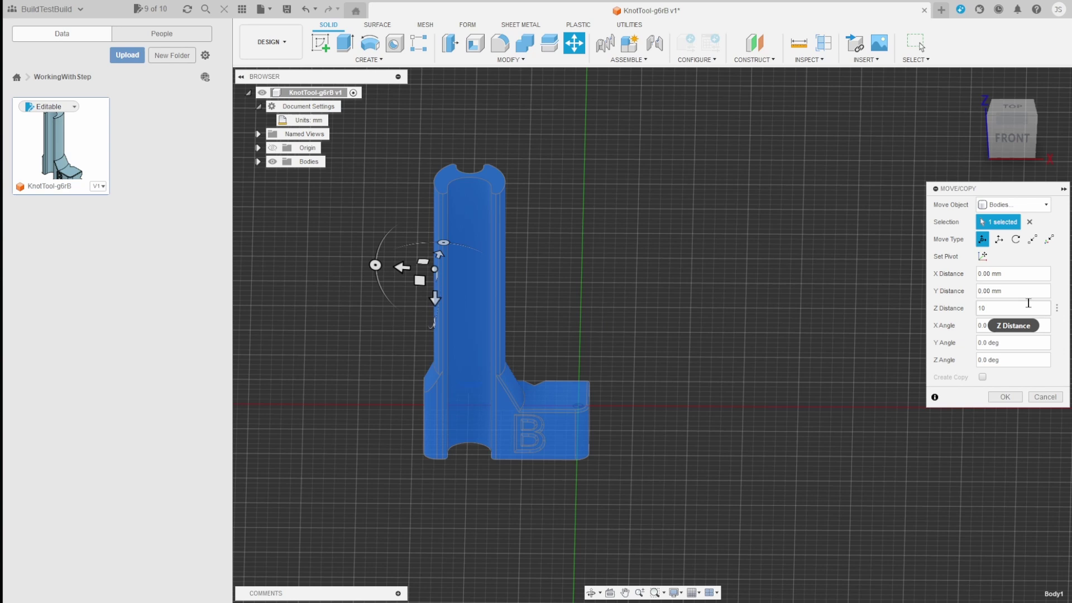
text(0)
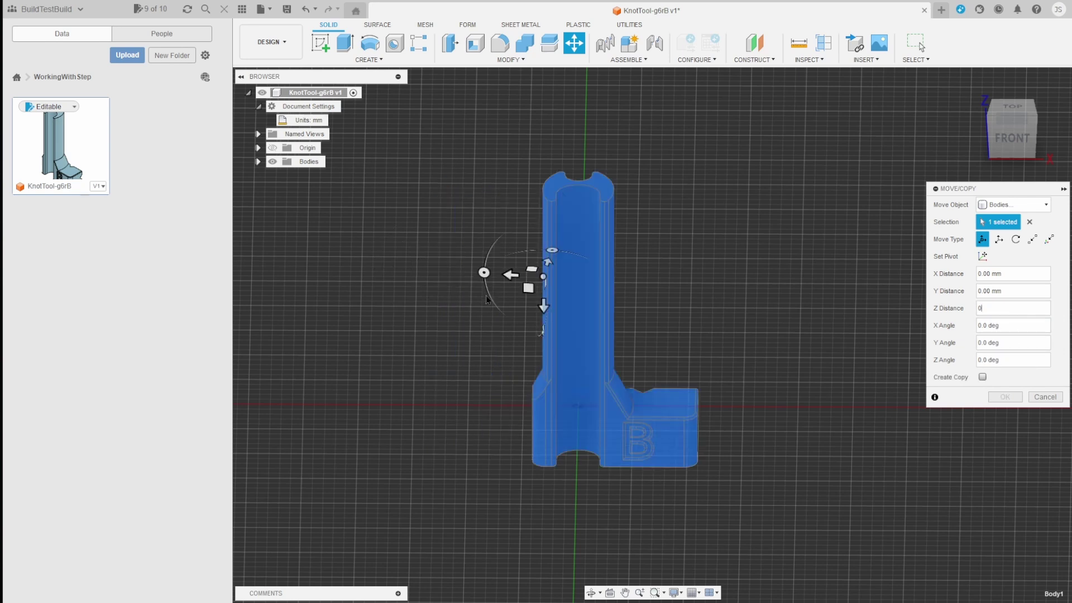
Step: Move the tool body by a Y distance of -5 mm and apply the move
click(1019, 289)
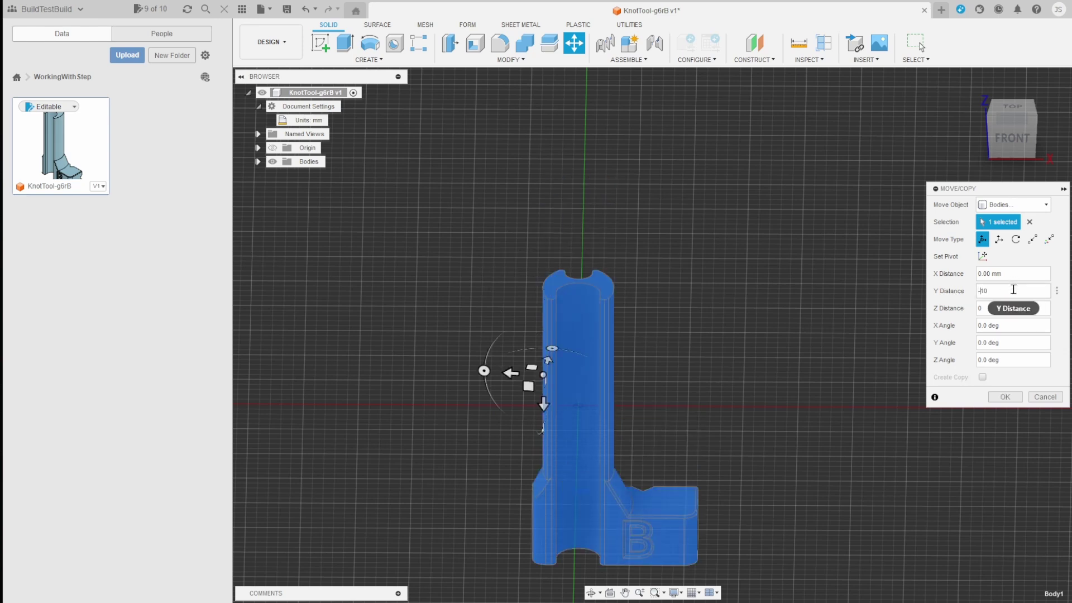
text(-)
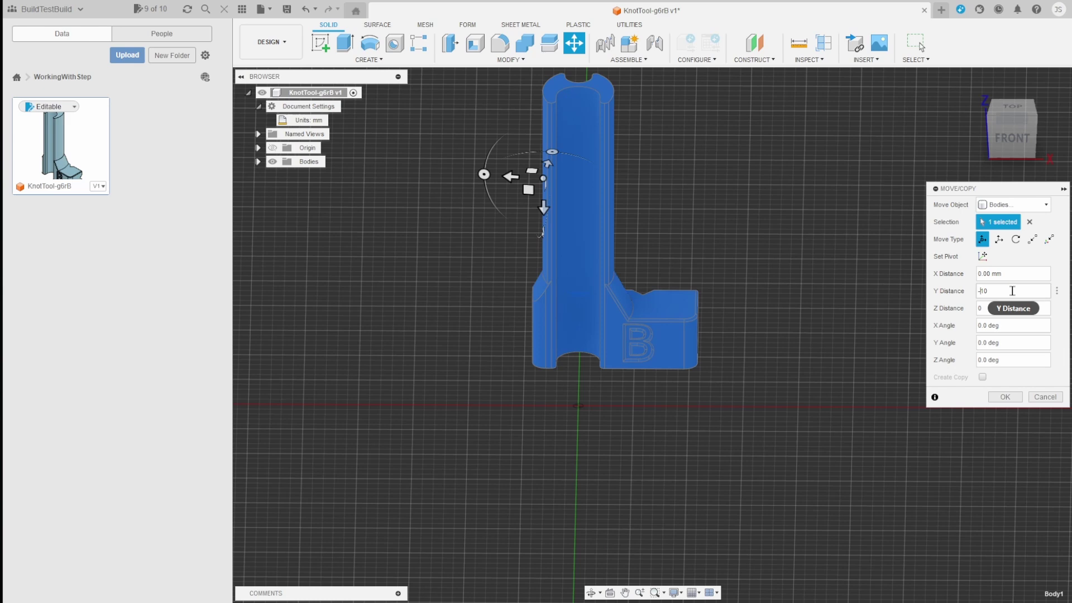
text(5)
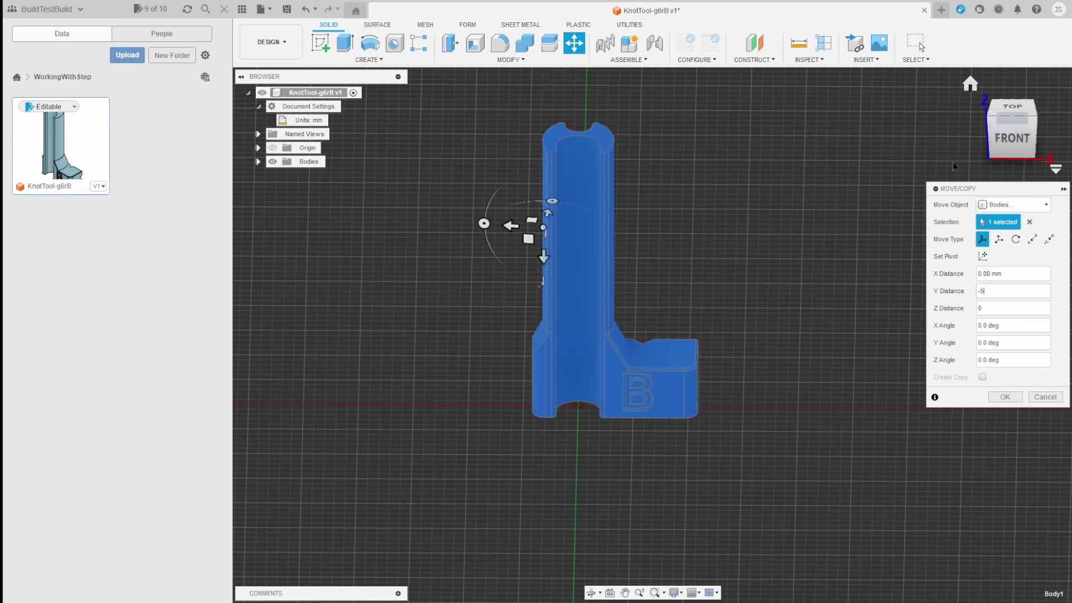
drag(1023, 137, 1001, 127)
click(1002, 131)
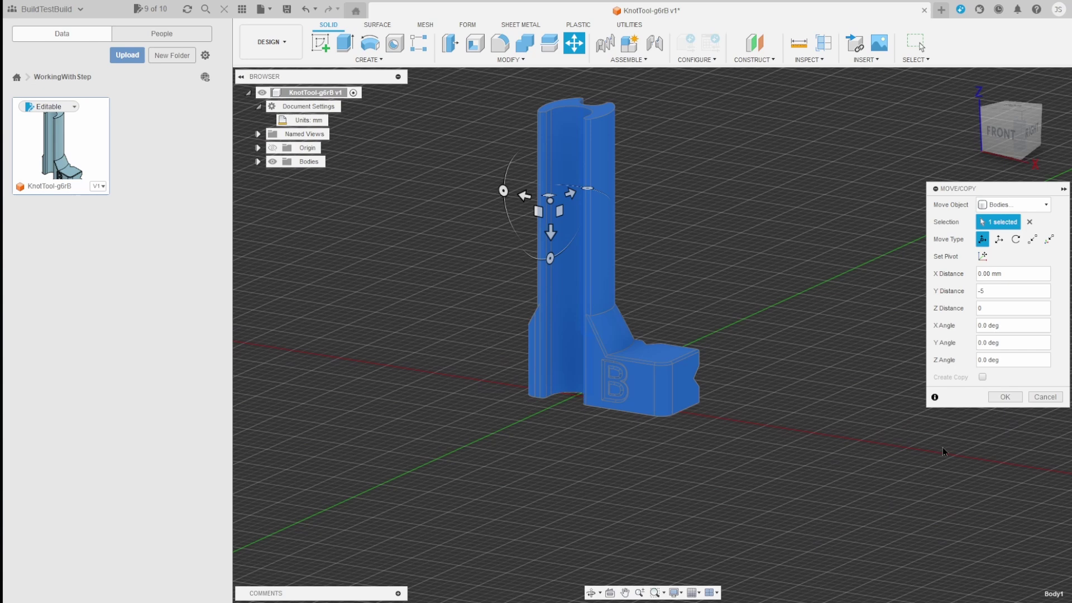
click(1014, 397)
Step: Create a new sketch on the underside face of the tool body
drag(1034, 132, 1006, 136)
click(1023, 133)
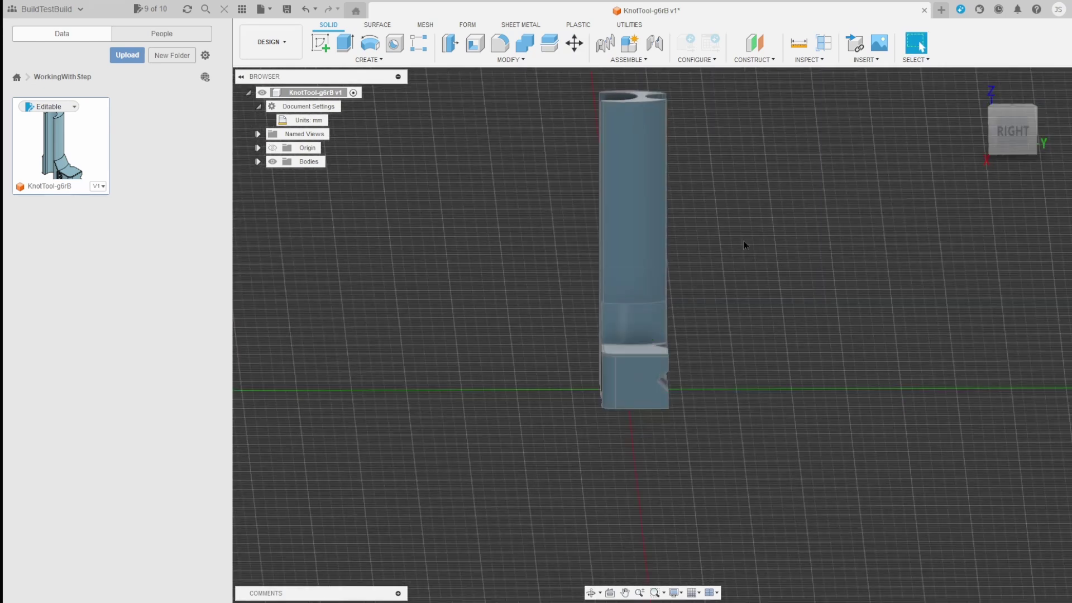
drag(1016, 135, 1028, 119)
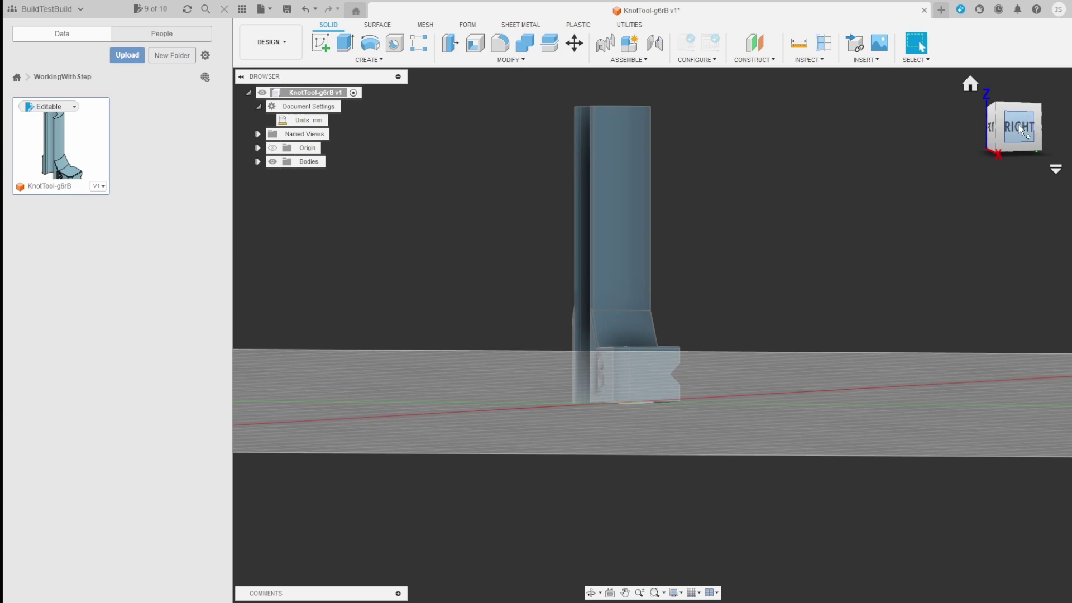
mouse_move(1018, 140)
mouse_down()
mouse_move(1060, 72)
mouse_move(1054, 129)
mouse_move(1031, 136)
mouse_up()
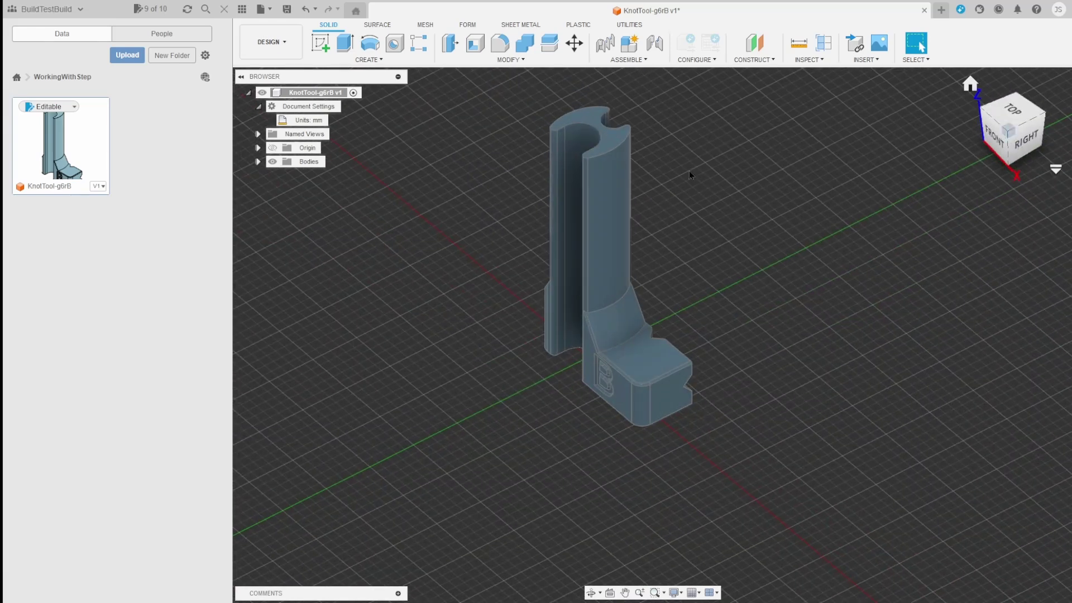
click(321, 43)
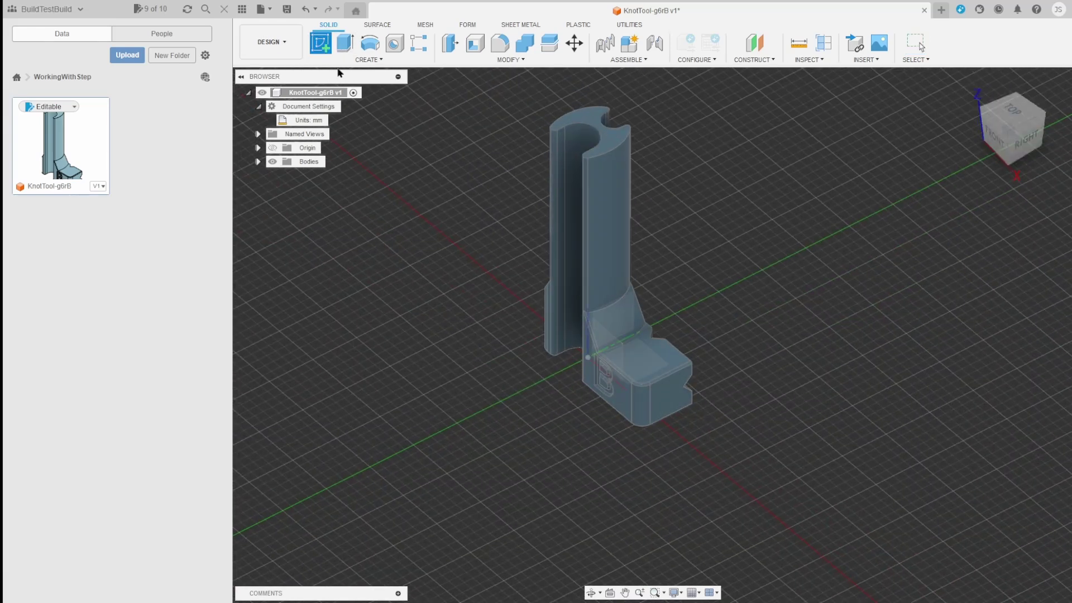
drag(1018, 143, 1013, 133)
click(641, 328)
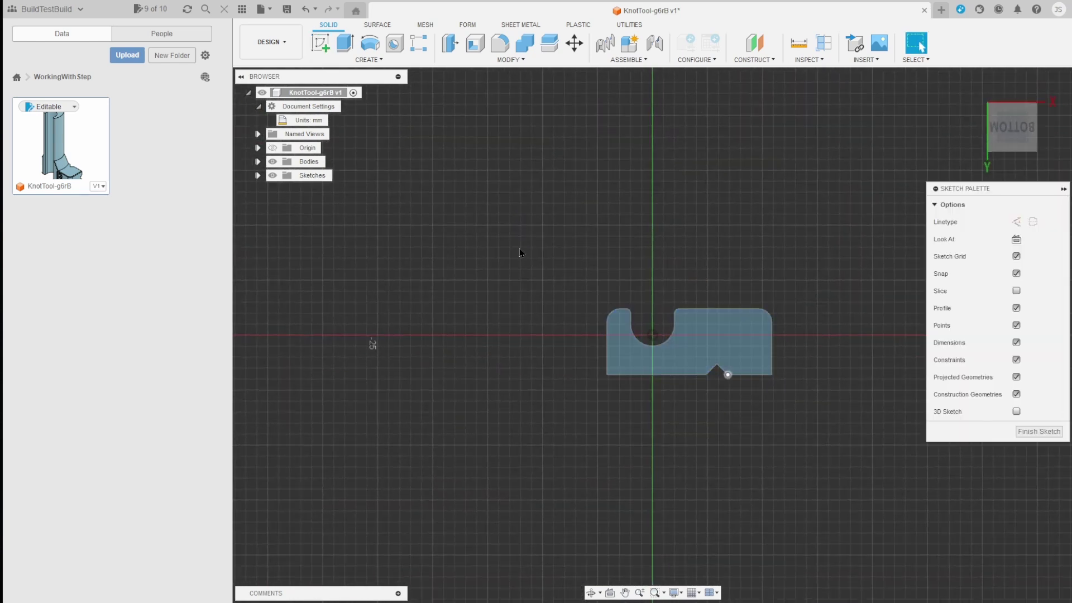
Step: Draw a two-point rectangle from above the V-notch past the end of the foot, enclosing that end, and finish the sketch
key(r)
click(718, 264)
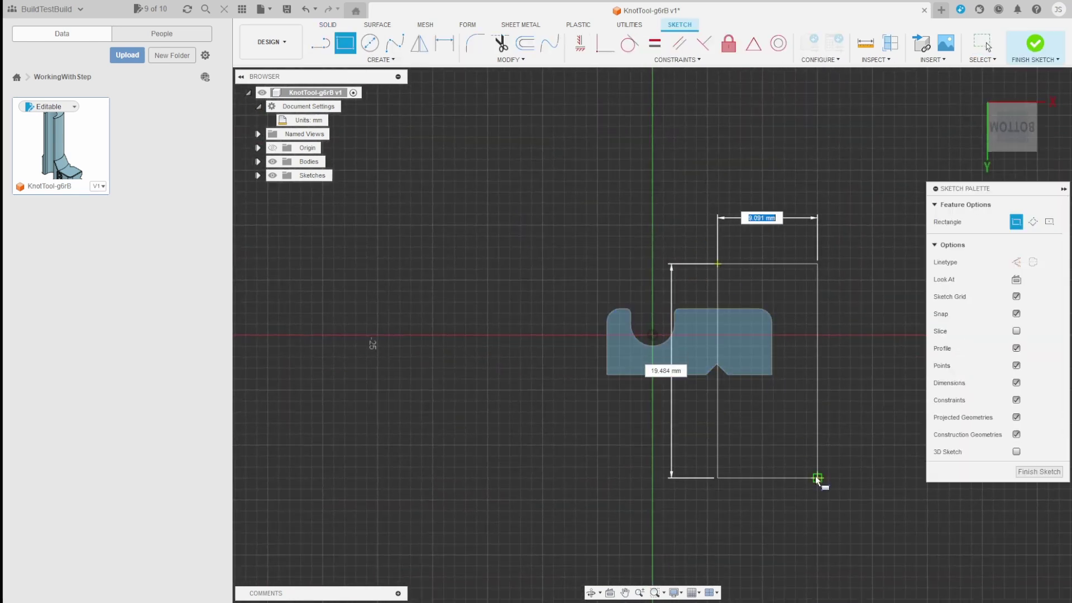
click(839, 412)
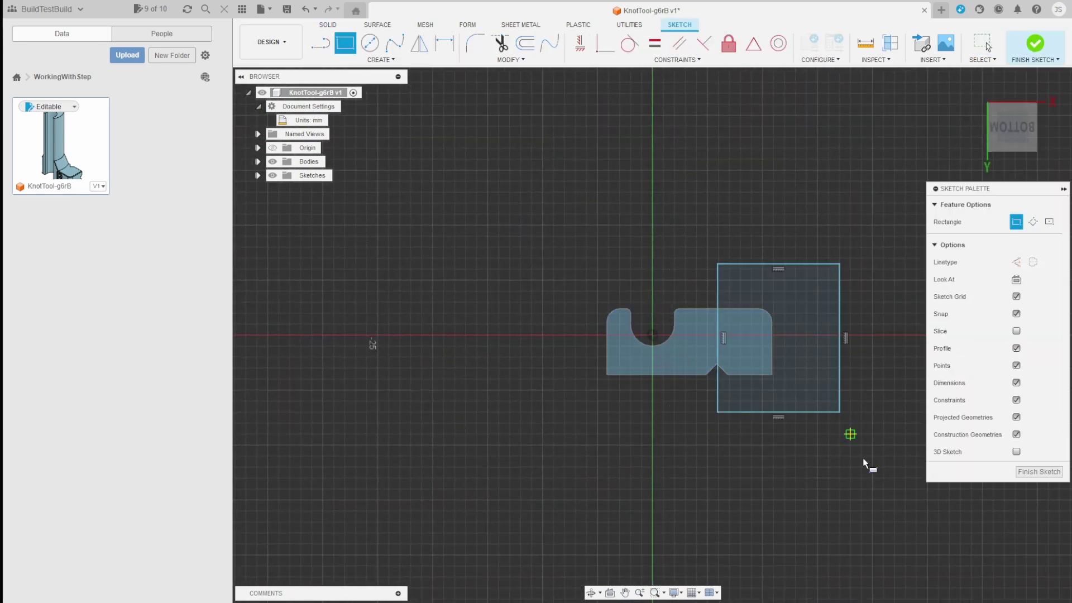
click(1026, 476)
Step: Extrude the rectangle profile over the foot end as a cut with a distance of -7 mm into the tool body
key(e)
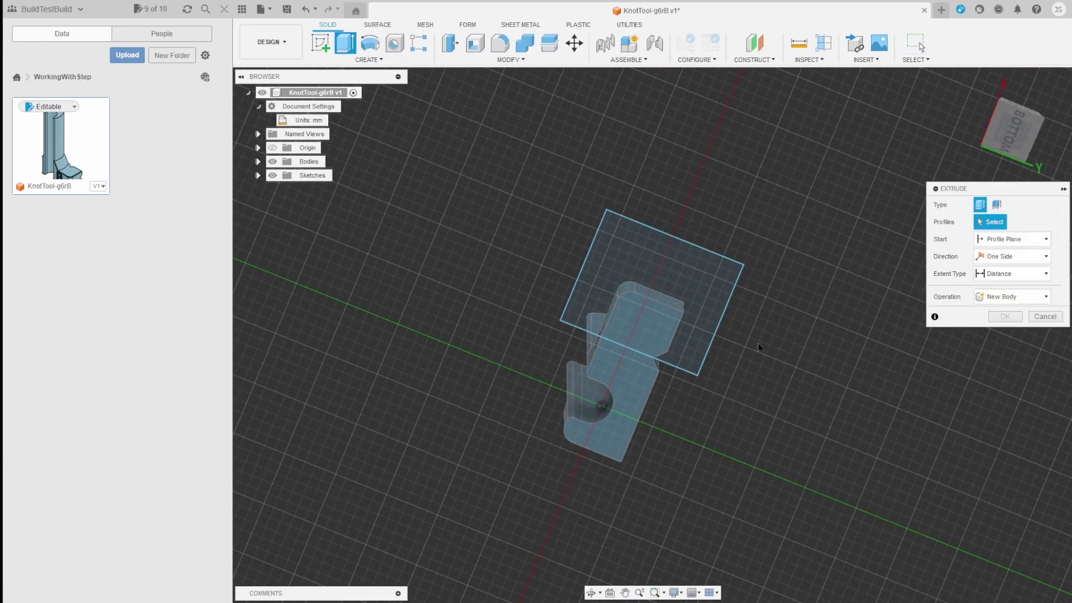
click(634, 322)
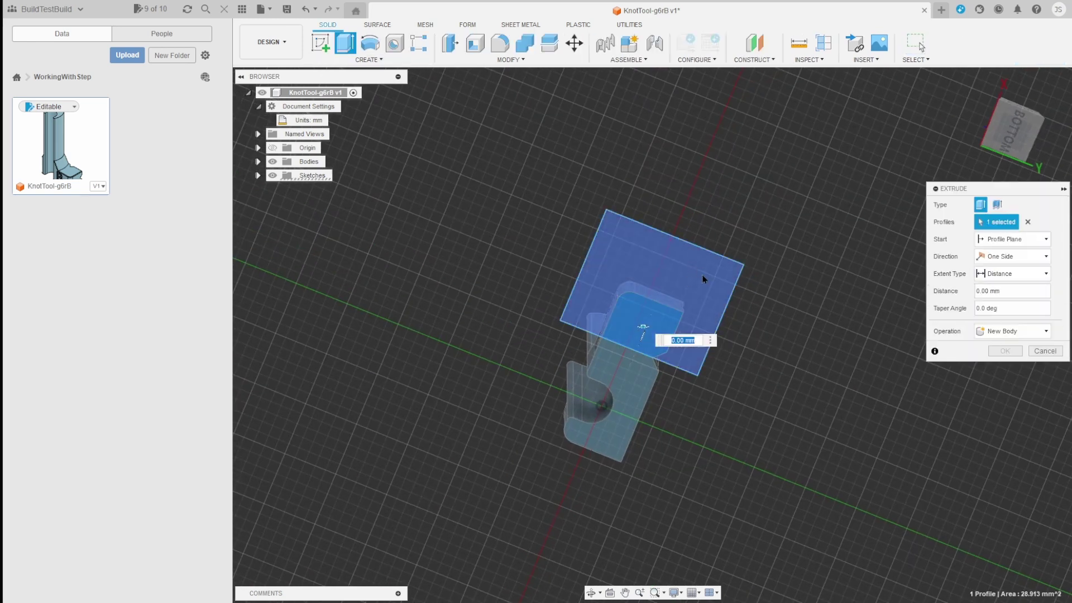
click(984, 331)
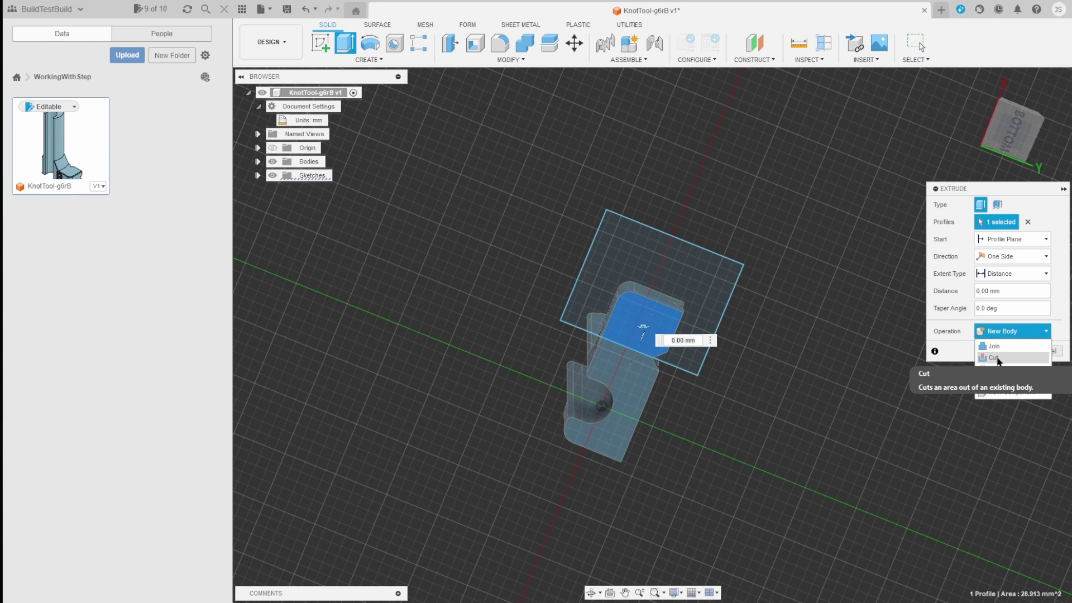
click(999, 358)
click(1020, 137)
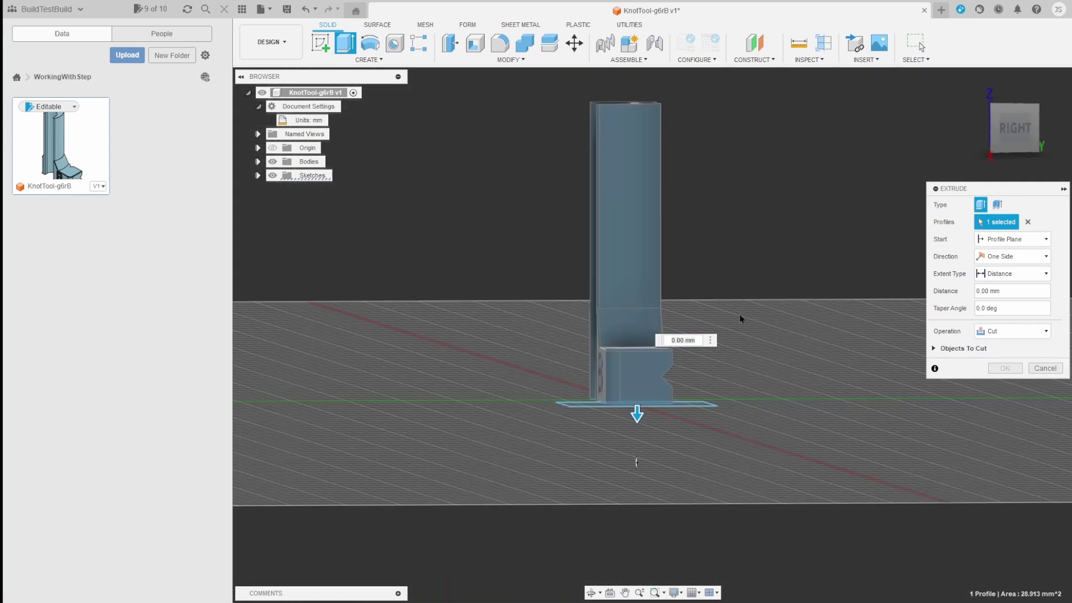
drag(638, 411, 648, 355)
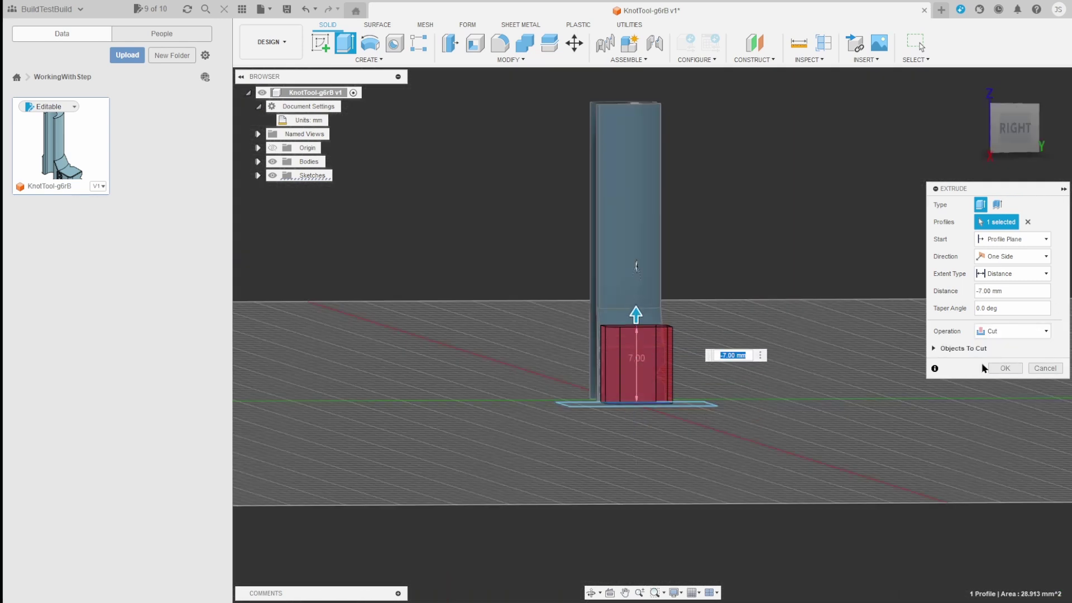
click(1004, 369)
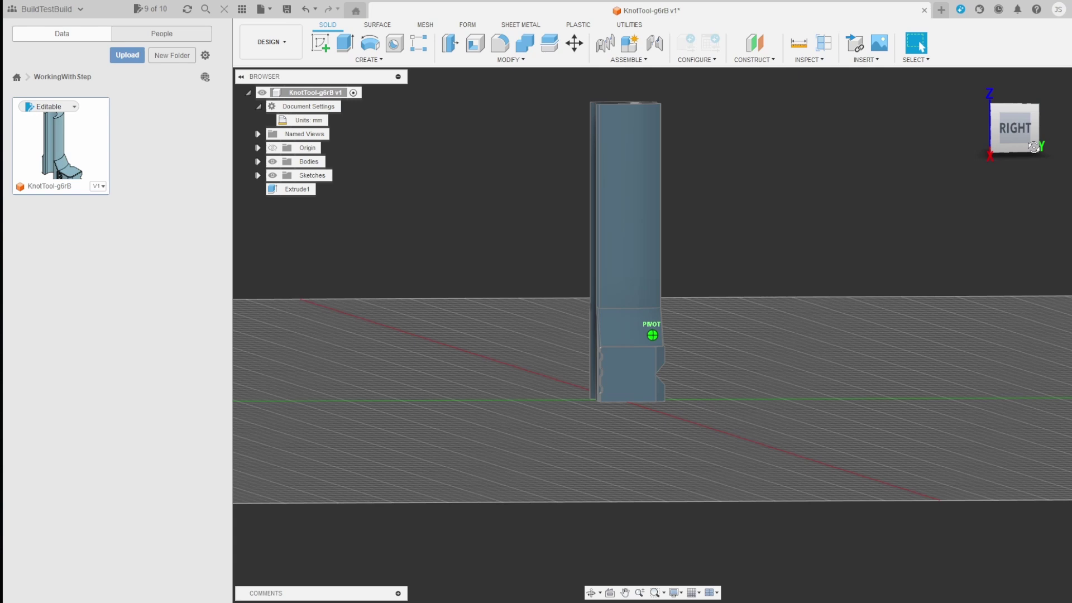
drag(1033, 147, 1067, 158)
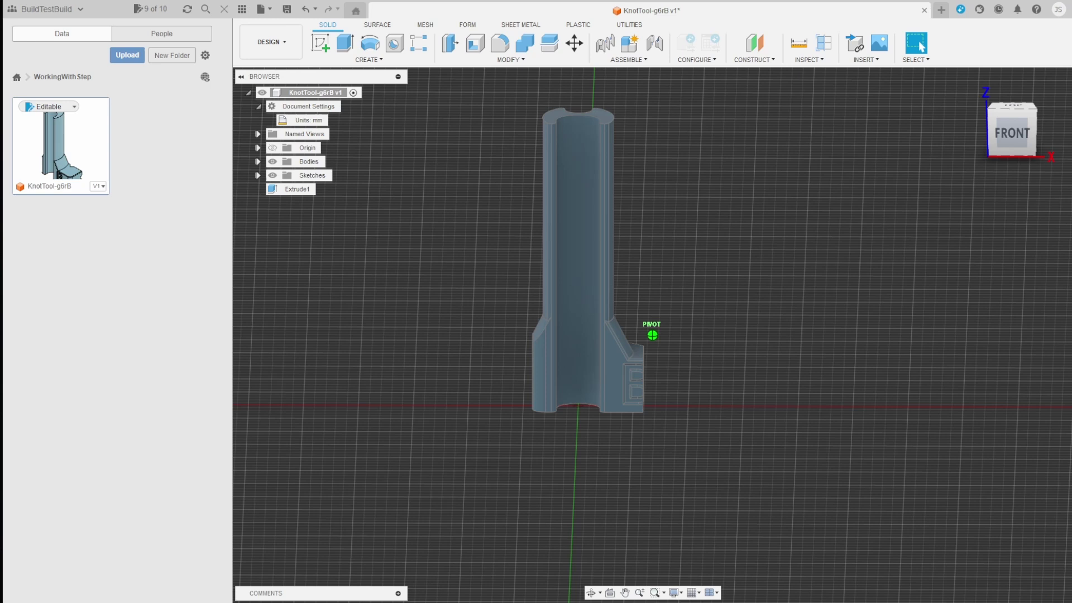
drag(1068, 158, 1022, 132)
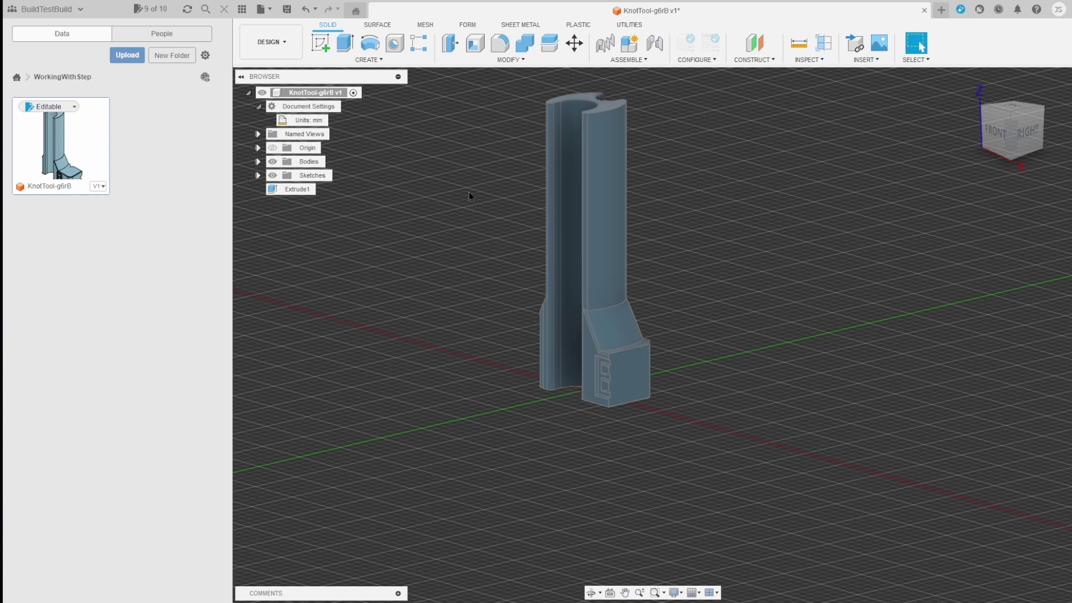
Step: Delete the Extrude1 feature from the design
right_click(292, 197)
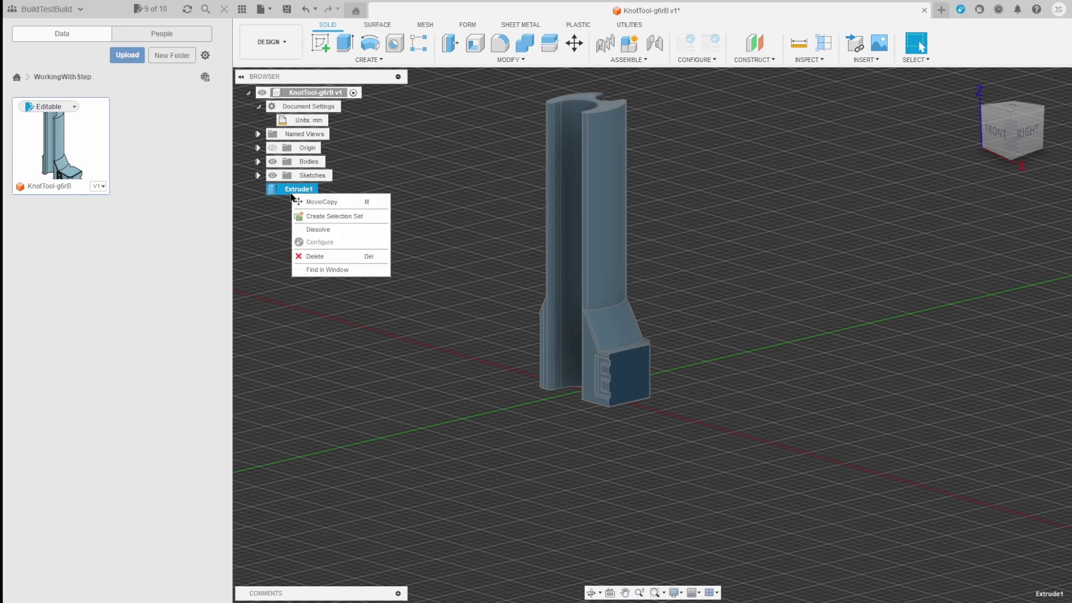
click(310, 258)
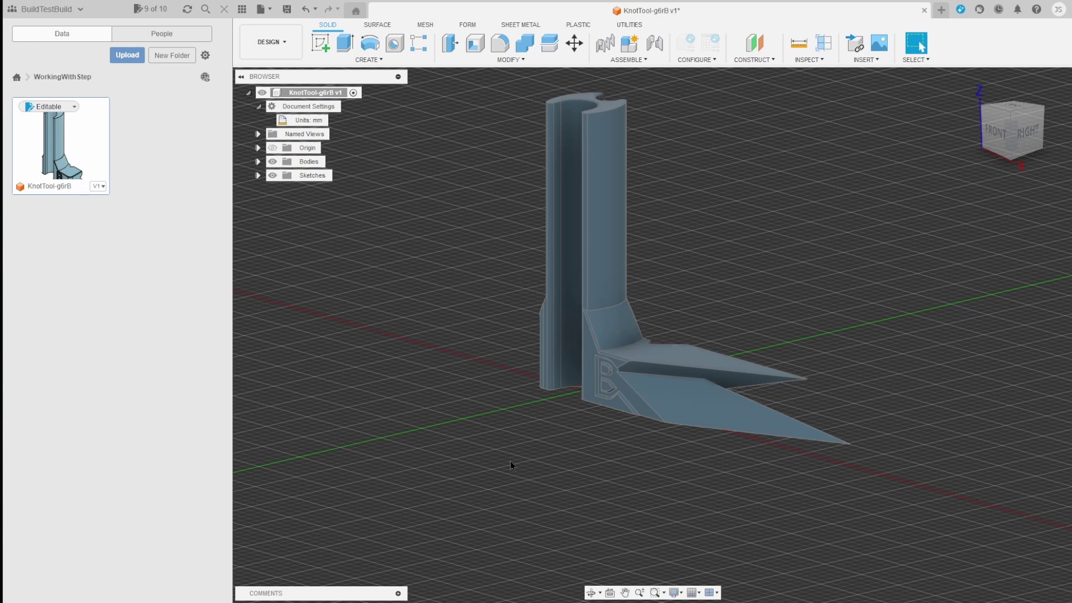
mouse_move(1019, 132)
mouse_down()
mouse_move(1061, 122)
mouse_move(1014, 131)
mouse_move(1020, 141)
mouse_up()
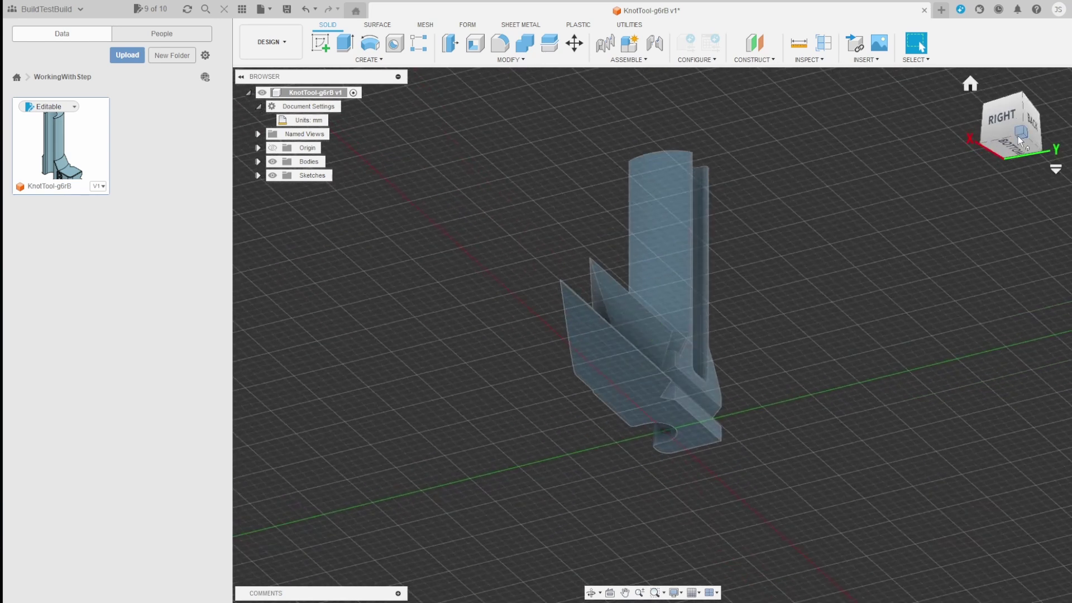
Step: Undo the feature deletion, the extruded cut and the sketch on the underside face
key(ctrl+z)
key(ctrl+z)
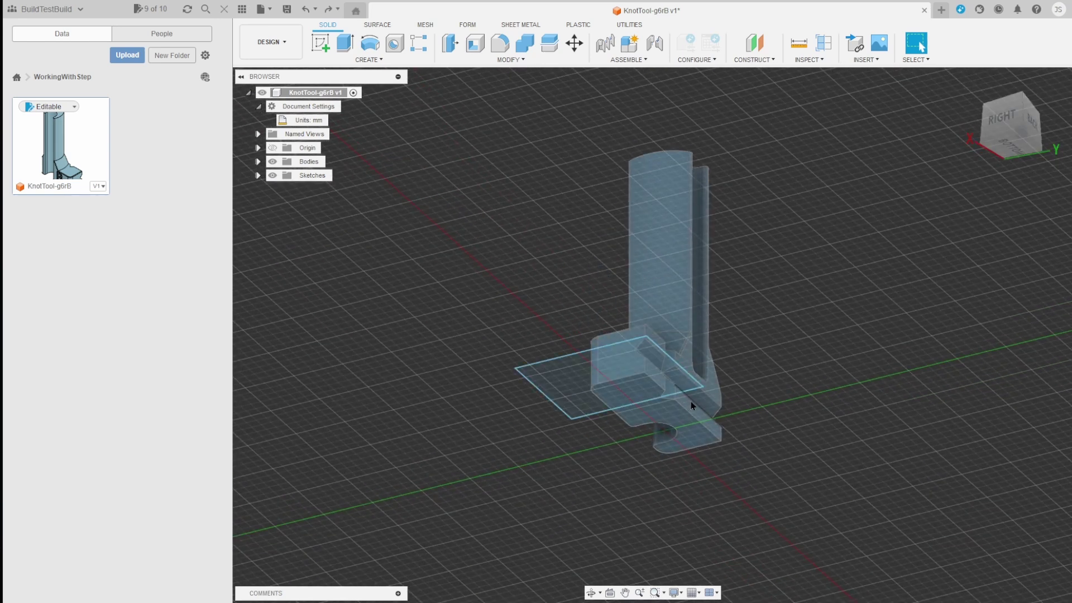
mouse_move(992, 146)
mouse_down()
mouse_move(1002, 144)
mouse_move(988, 98)
mouse_up()
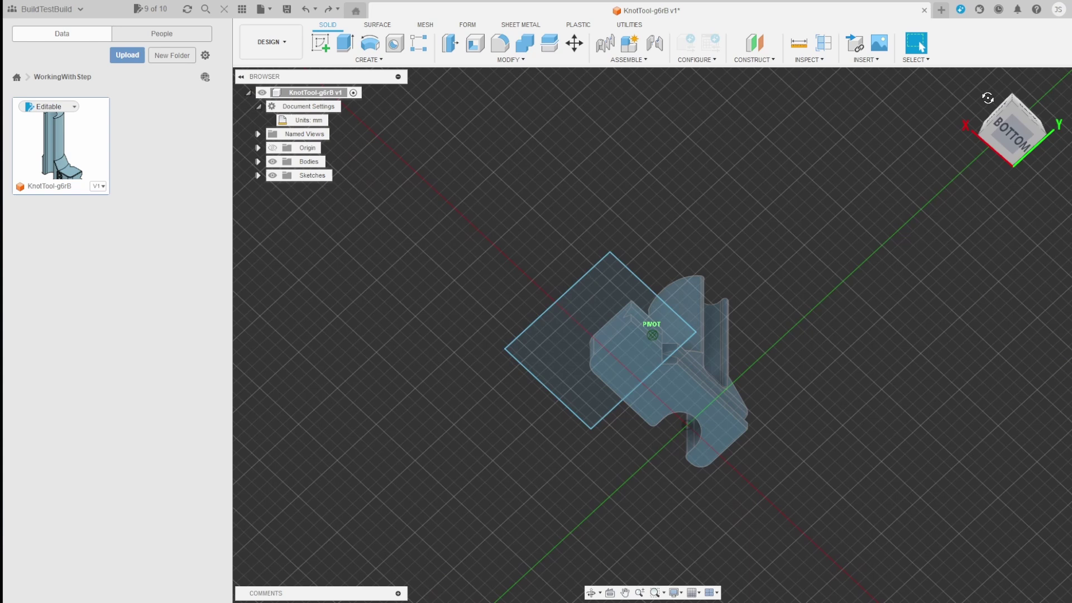
click(536, 335)
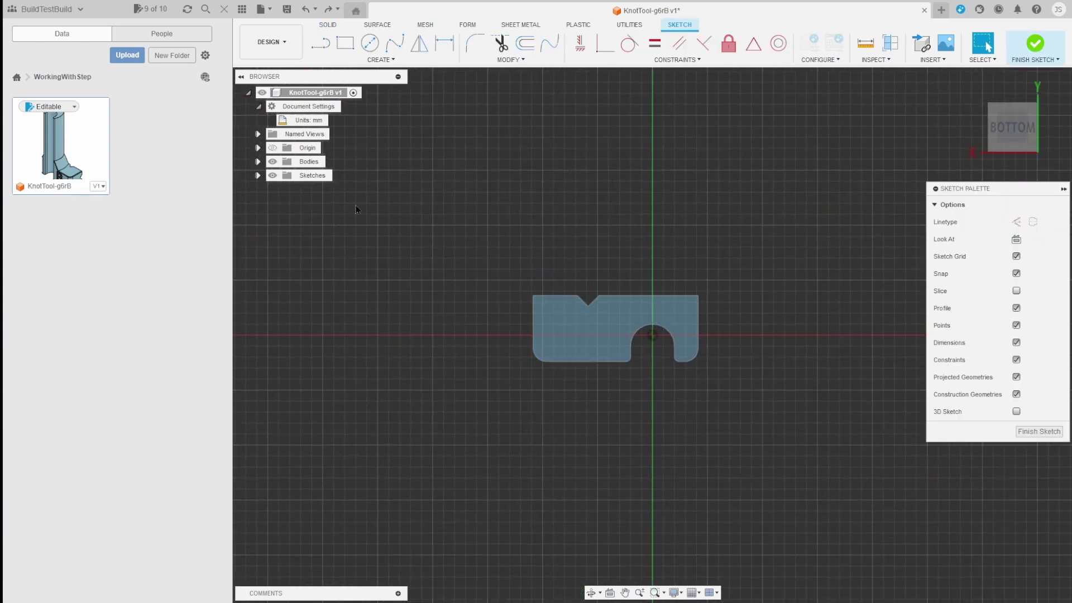
key(ctrl+z)
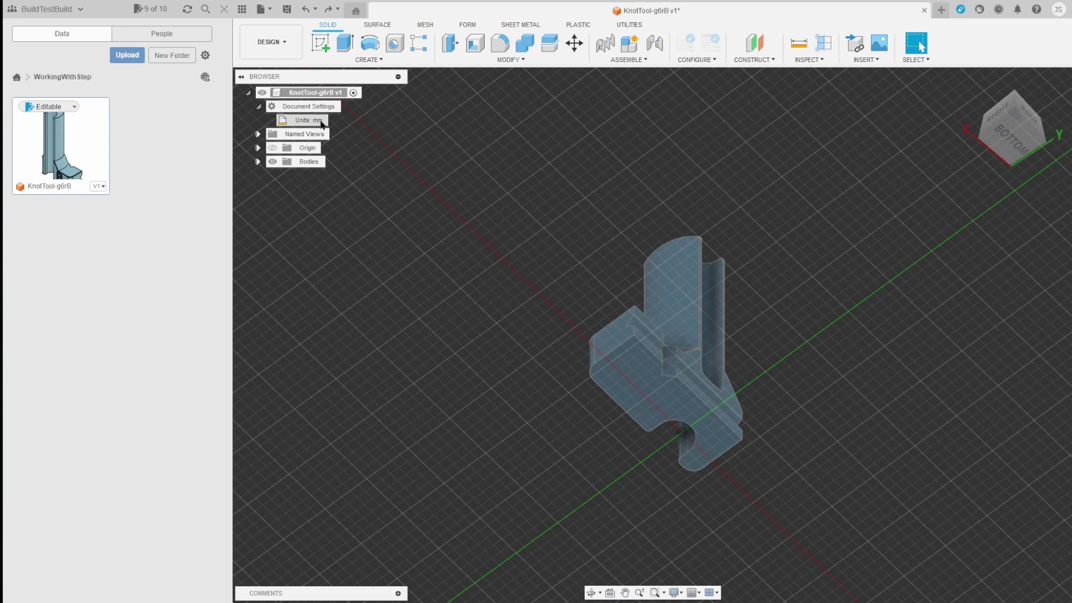
Step: Enable Capture Design History for the KnotTool-g6rB document and create a sketch on the underside face of the tool body
right_click(304, 94)
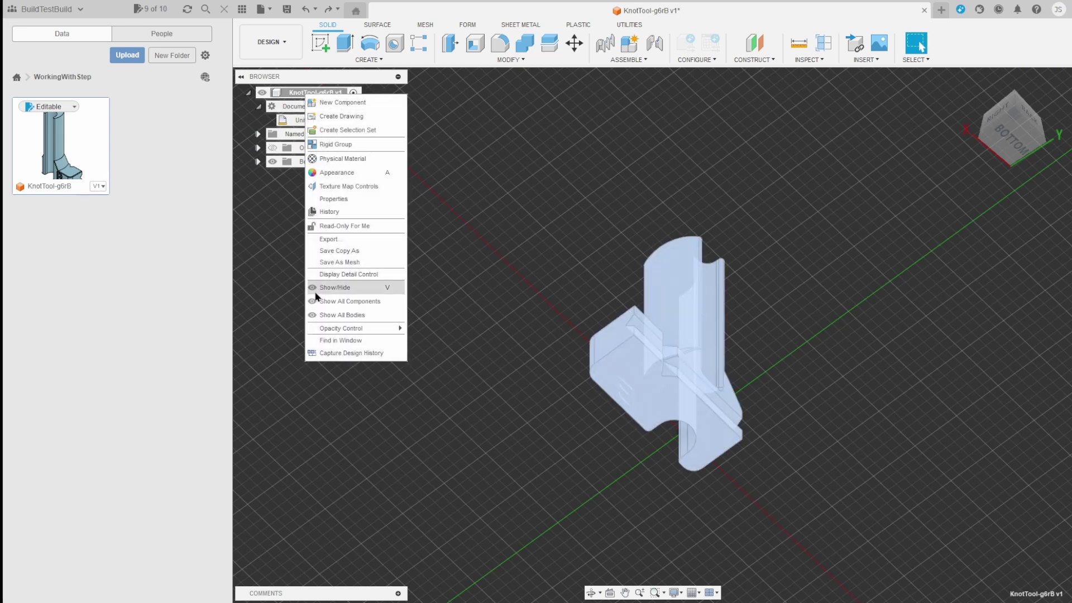
click(347, 353)
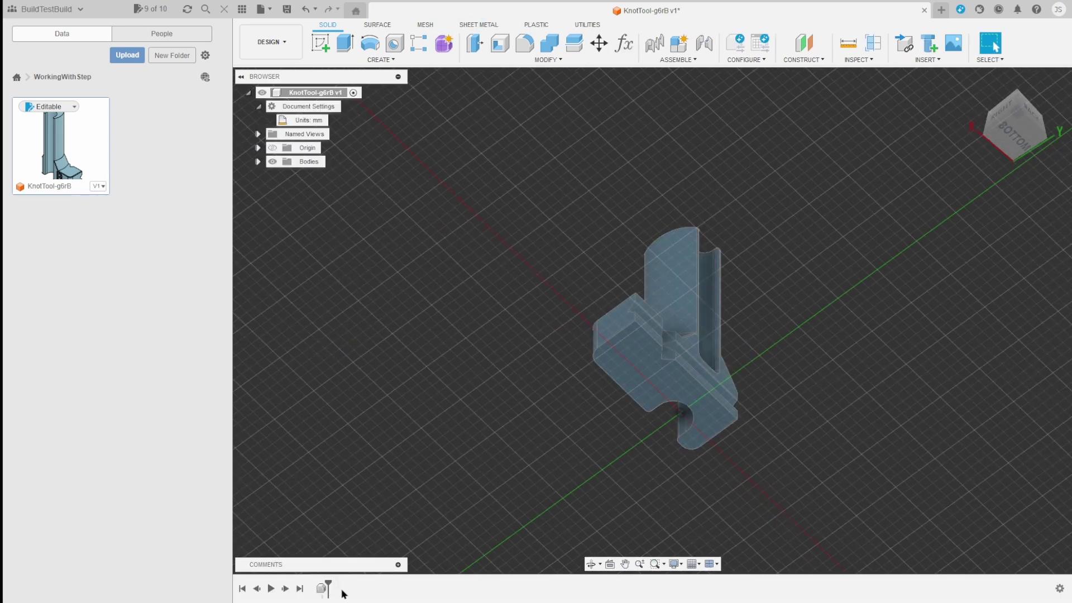
click(320, 43)
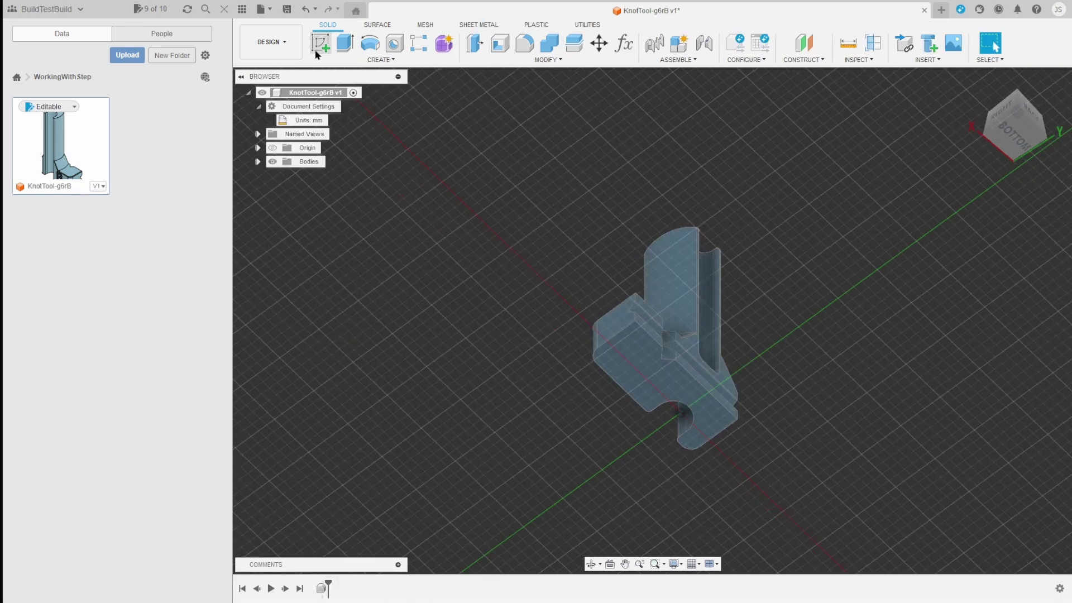
click(637, 387)
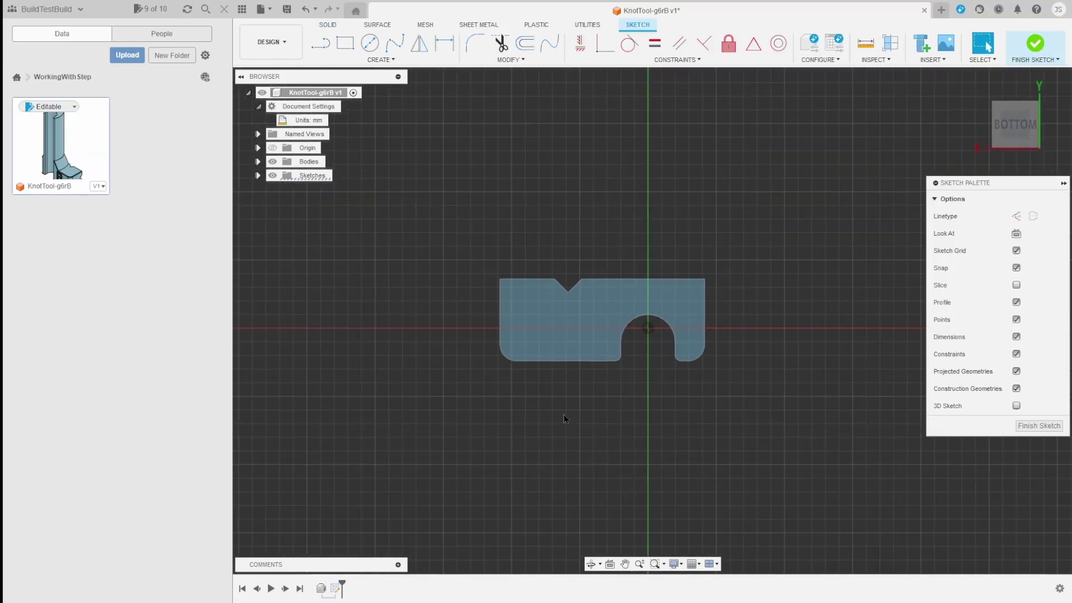
Step: Draw two nested two-point rectangles around the whole underside outline of the tool body
click(345, 44)
click(425, 201)
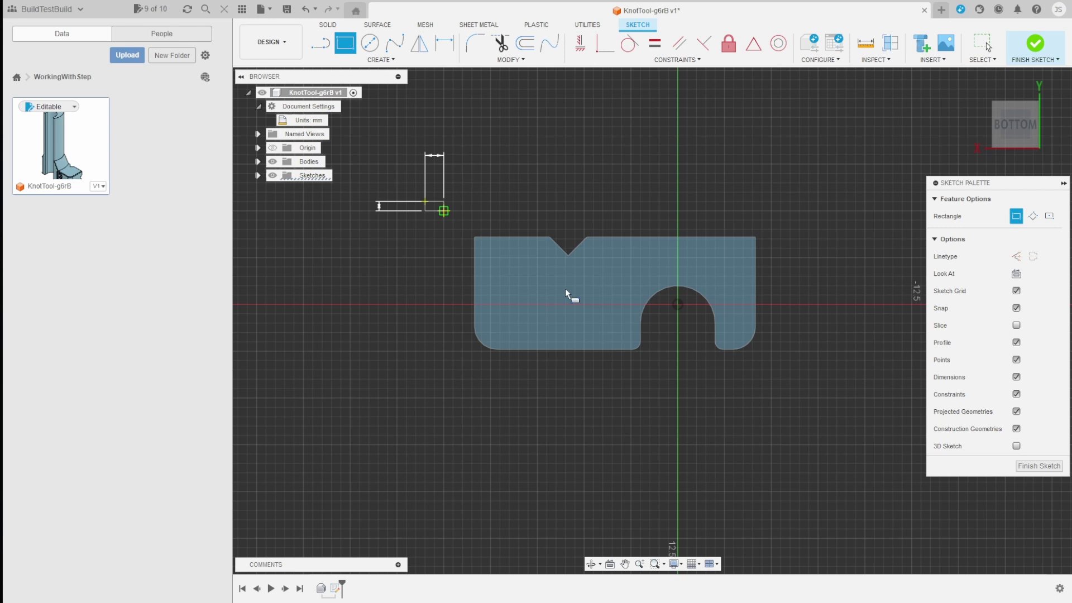
click(837, 398)
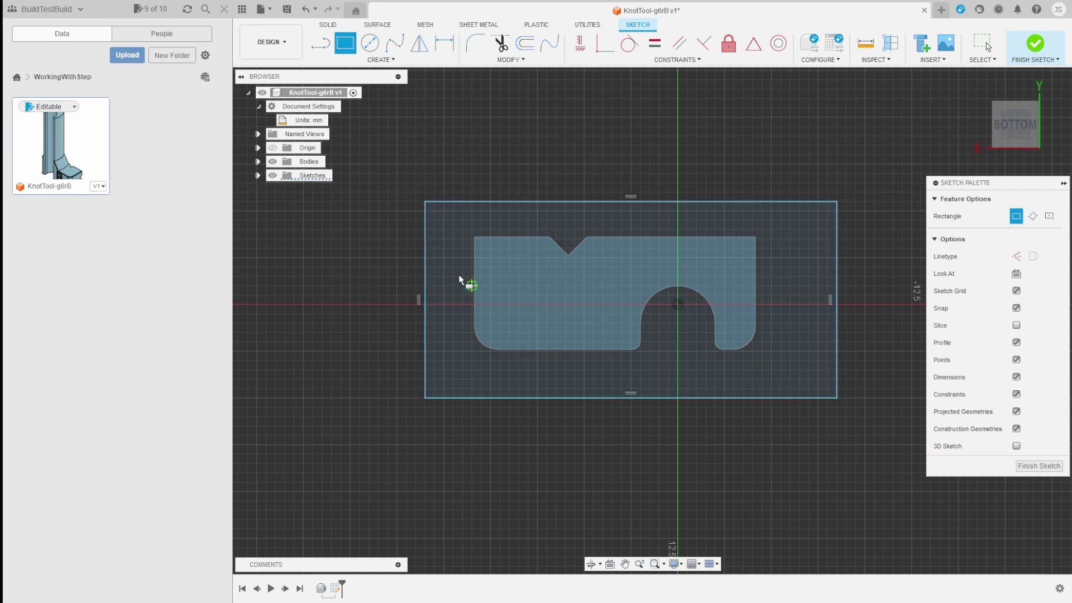
click(453, 220)
click(790, 379)
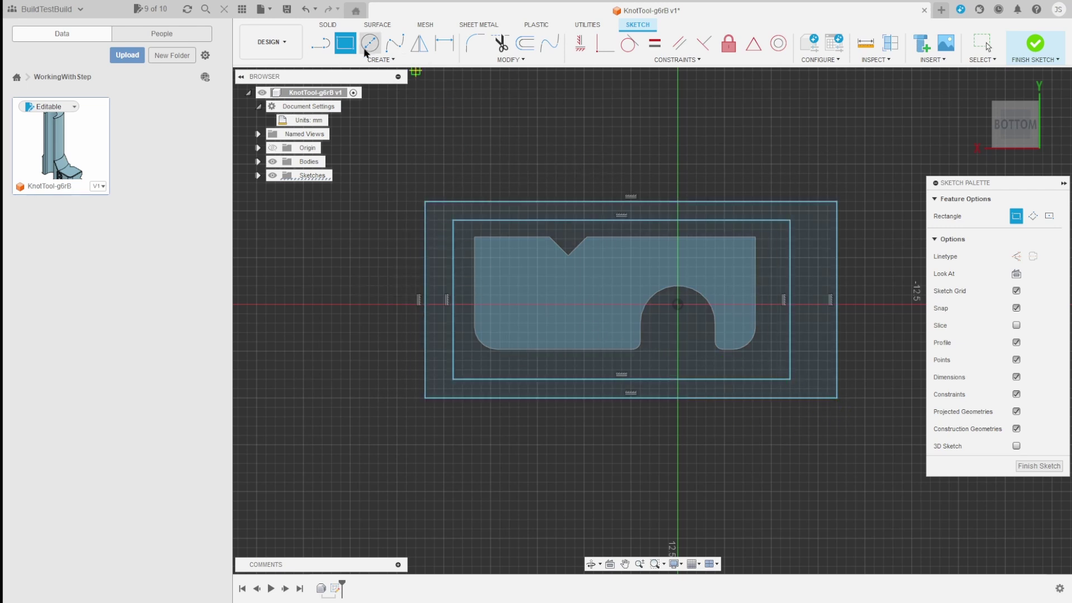
Step: Dimension both long sides of the inner rectangle 0.5 mm from the parallel edges of the tool body
click(445, 43)
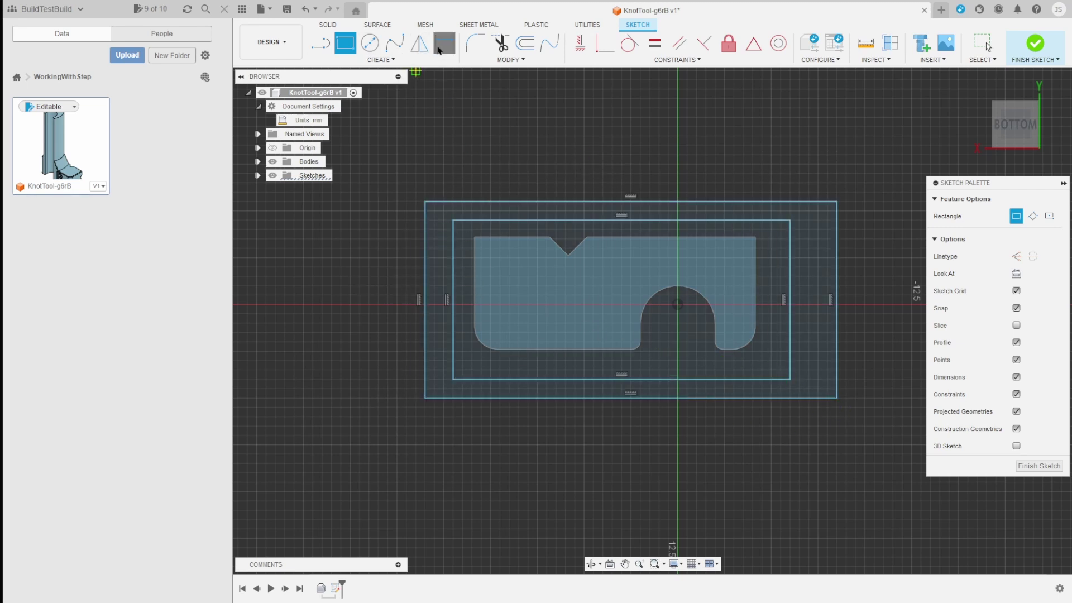
click(546, 238)
click(550, 220)
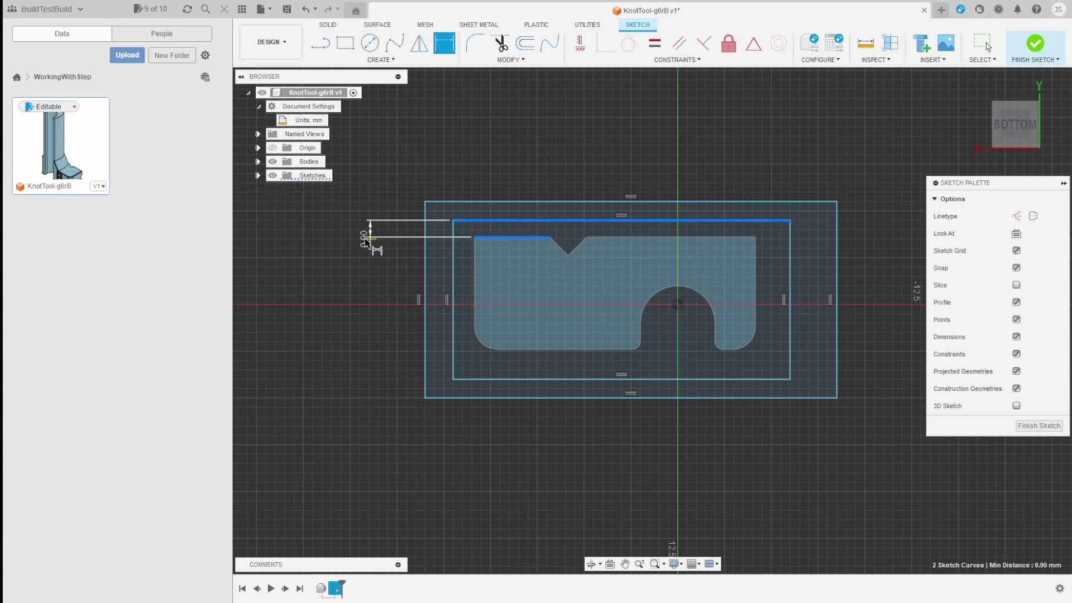
click(363, 241)
text(0.5)
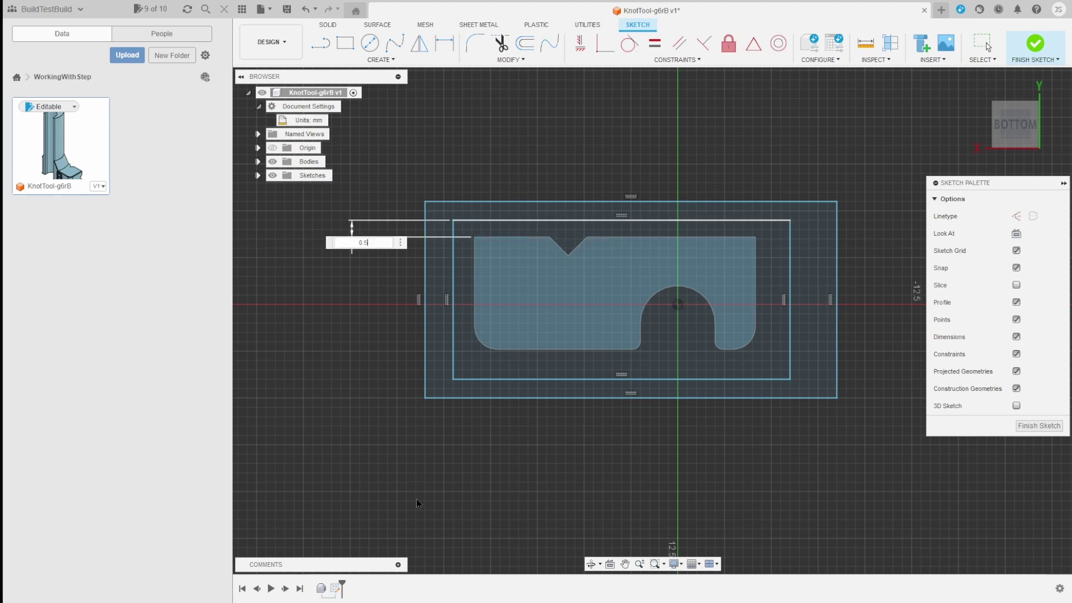
key(Return)
click(505, 386)
click(507, 350)
click(331, 375)
text(0.5)
key(Return)
Step: Dimension the inner rectangle's short sides from the body, 0.5 mm at the V-notch end and 0.8 mm at the round-groove end
click(454, 323)
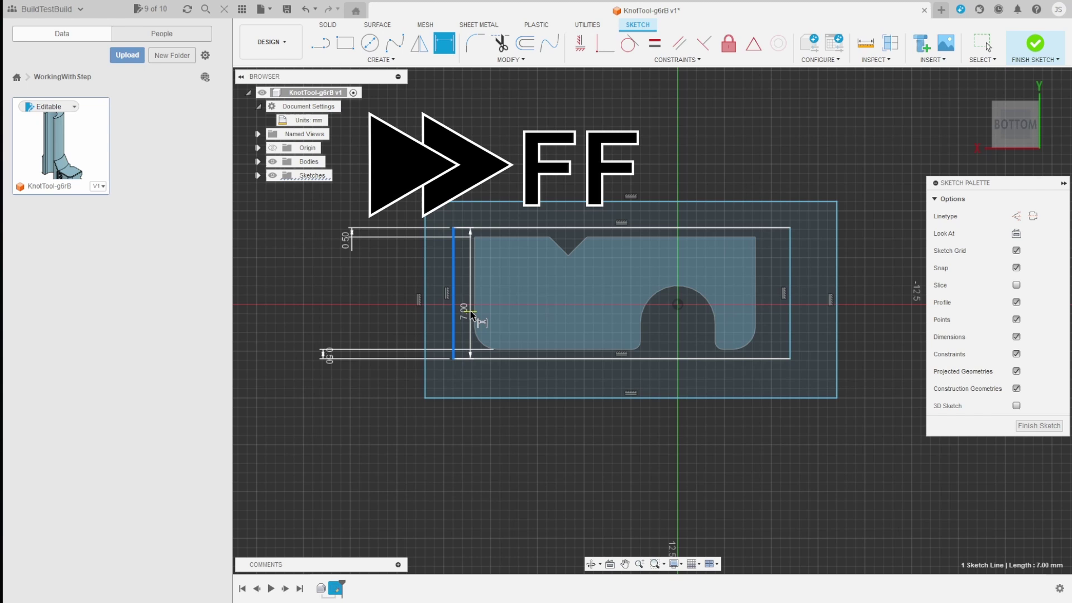
click(475, 321)
click(464, 503)
text(0.5)
key(Return)
click(802, 324)
text(0.8)
key(Return)
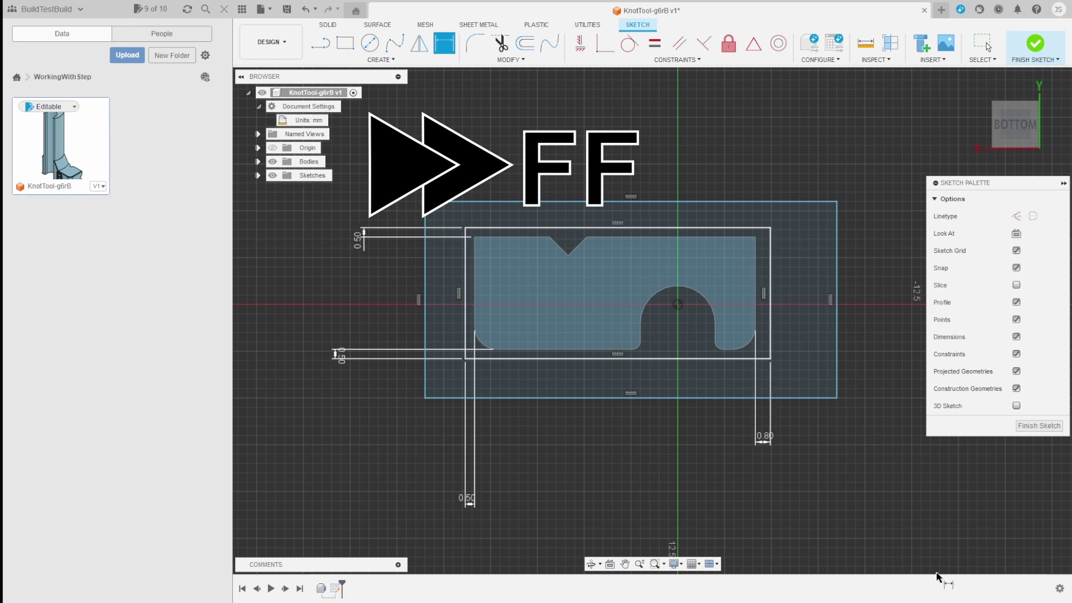
Step: Set the inner rectangle's other three gap dimensions to 0.8 mm
key(Escape)
double_click(467, 497)
text(0.8)
key(Return)
double_click(341, 355)
text(0.8d)
Step: Dimension the outer rectangle's short side at the V-notch end 0.8 mm from the inner rectangle
click(460, 296)
click(425, 293)
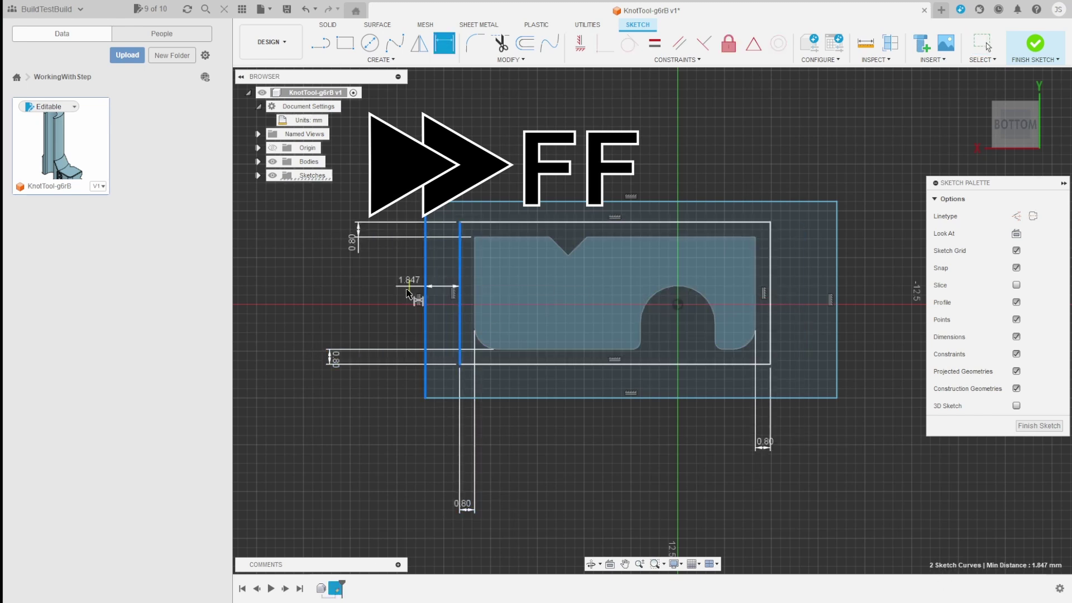
click(263, 297)
text(0.8)
key(Return)
Step: Dimension the remaining sides of the outer rectangle 0.8 mm from the inner rectangle
click(653, 223)
click(650, 201)
click(852, 254)
text(0.8)
key(Return)
click(614, 364)
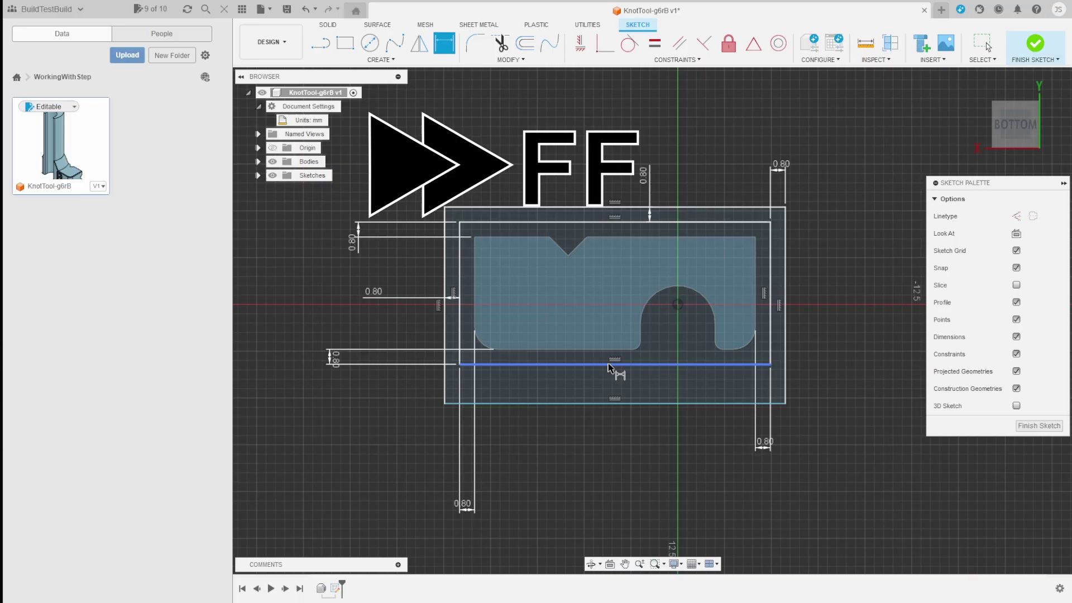
click(622, 402)
text(0.8)
key(Return)
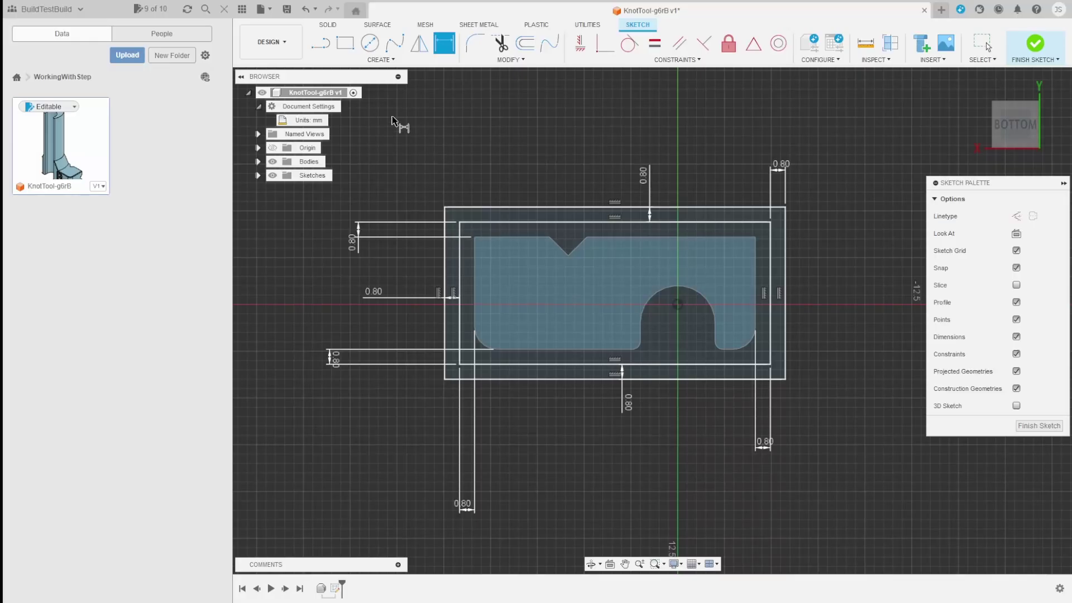
Step: Draw two tab rectangles from the inner frame edge onto the body, one about 0.8×2 mm beside the V-notch, one on the round-groove short side
click(345, 43)
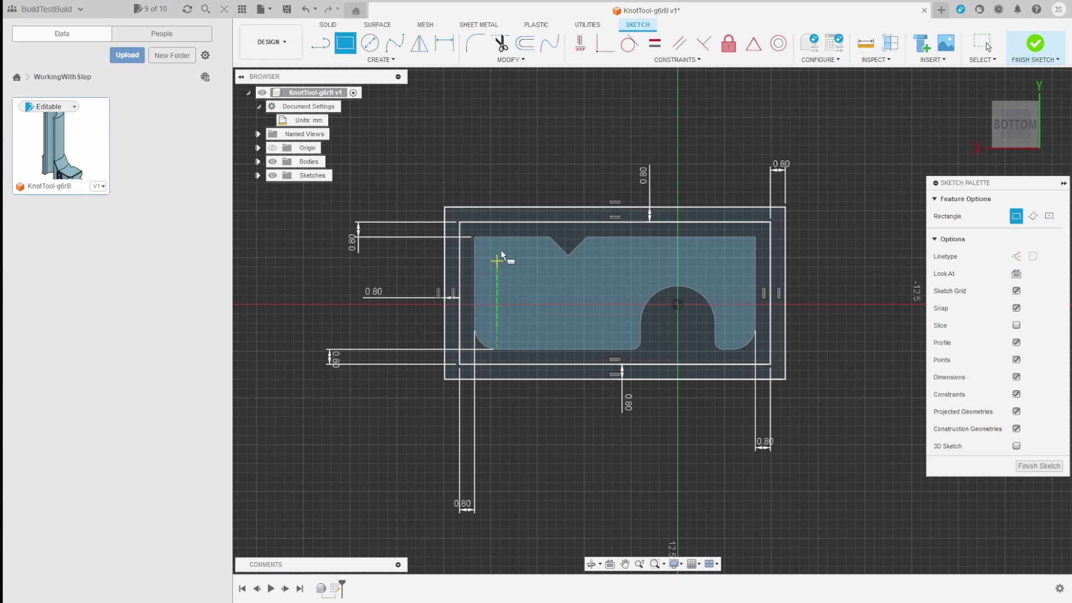
click(497, 222)
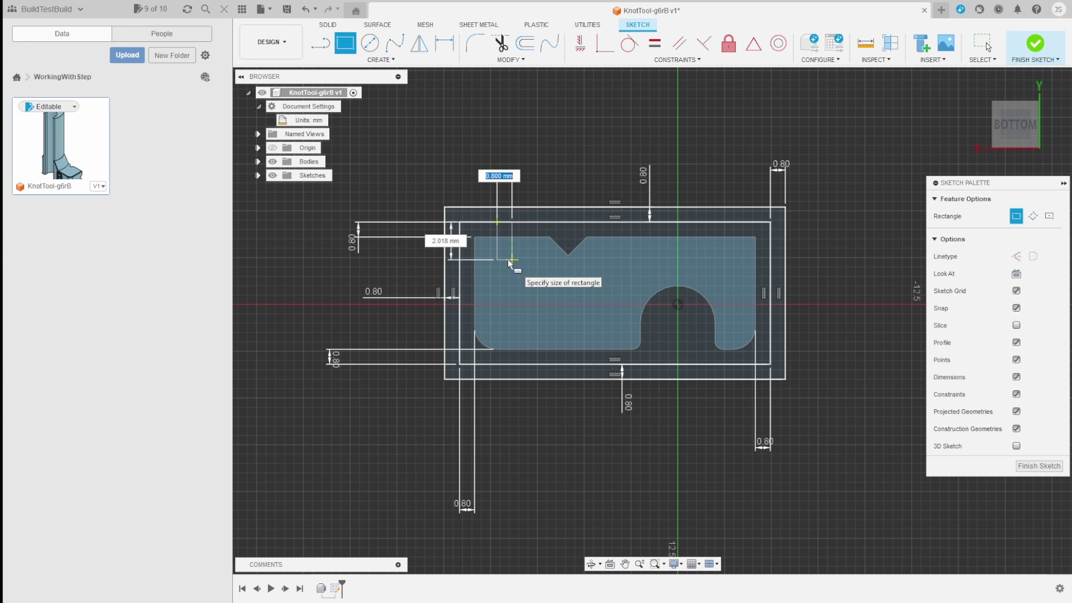
click(508, 260)
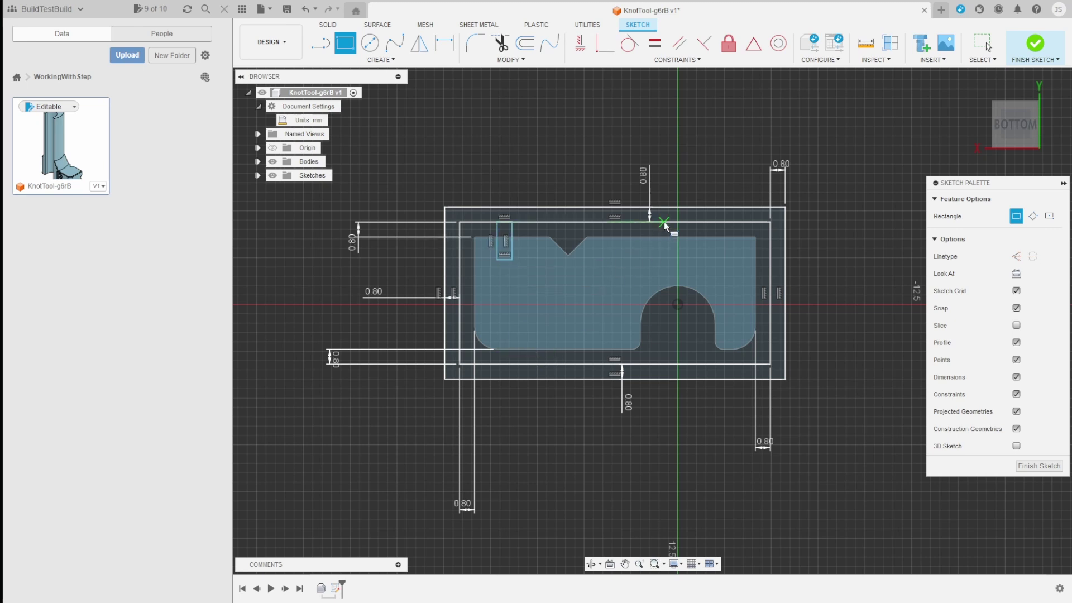
click(769, 274)
click(736, 293)
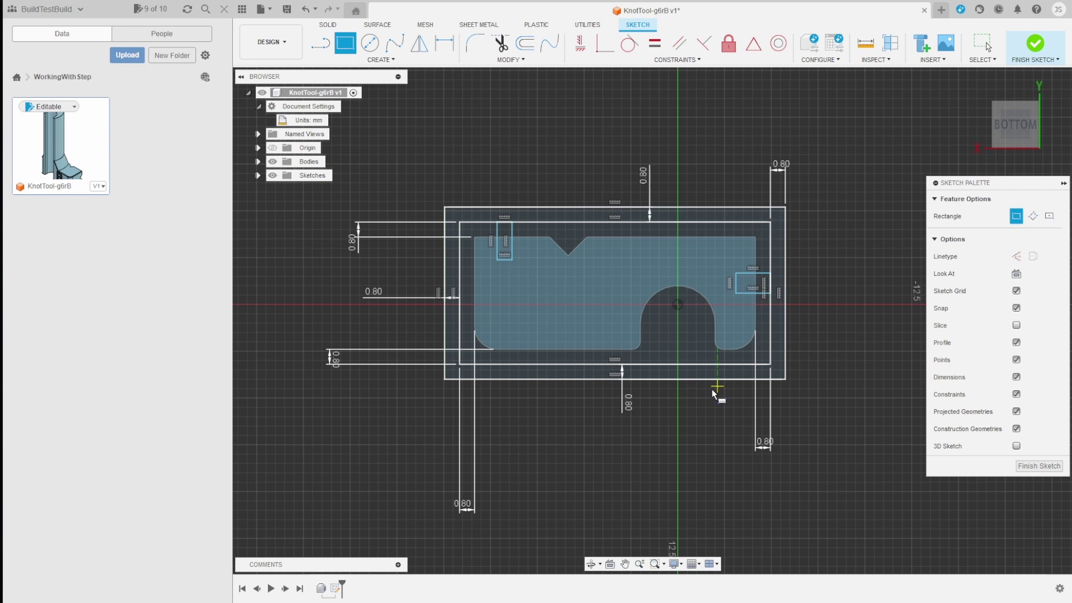
Step: Draw three more inward tabs: about 0.9×1.7 mm opposite the V-notch, 2.2×1 mm on the V-notch-end short side, 0.7×1.9 mm opposite the round groove
click(572, 365)
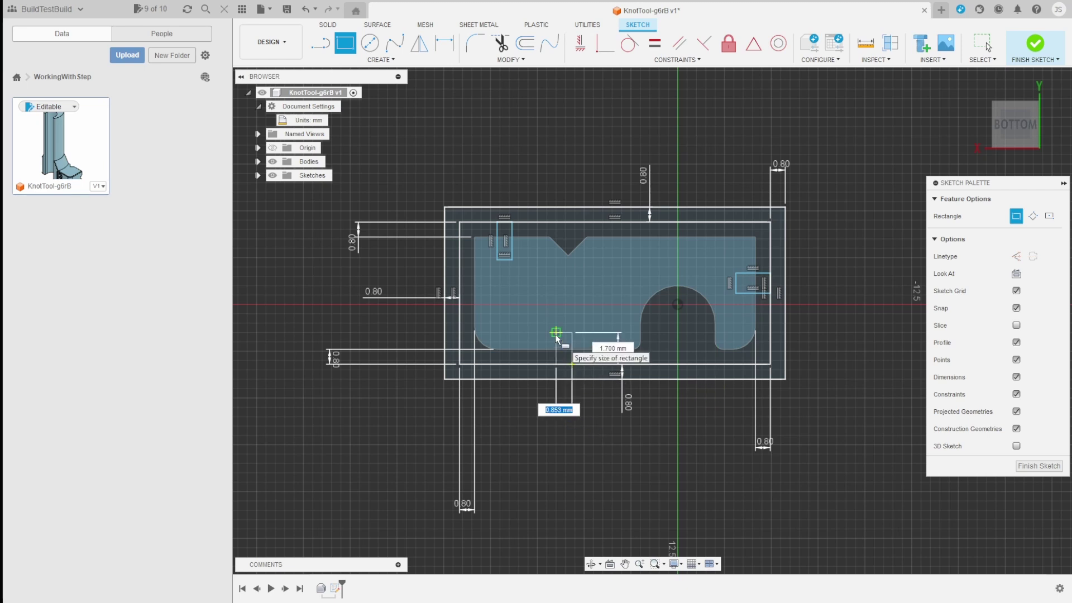
click(556, 333)
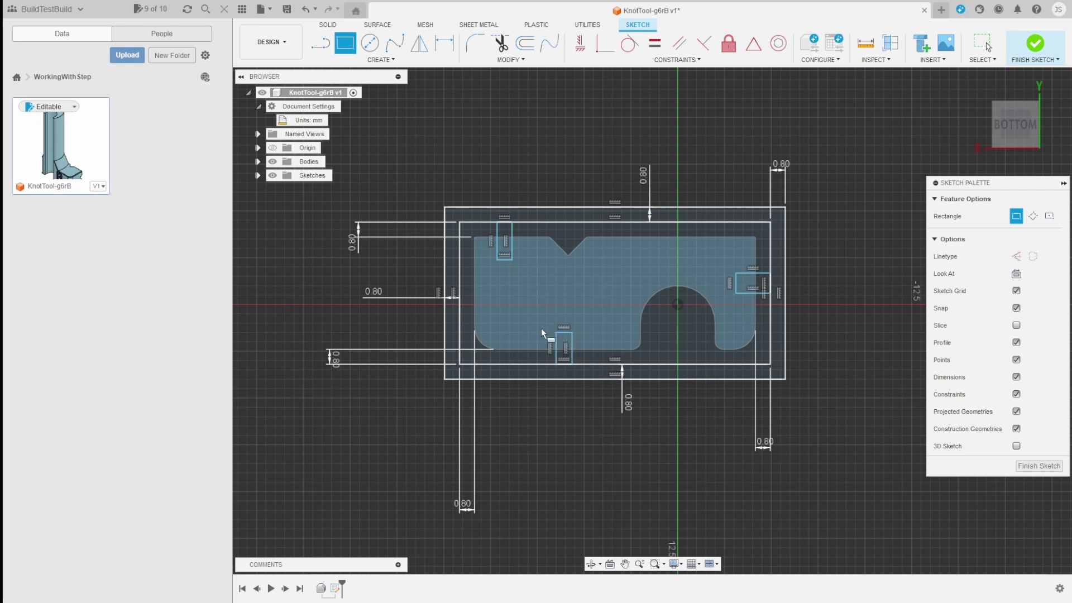
click(461, 294)
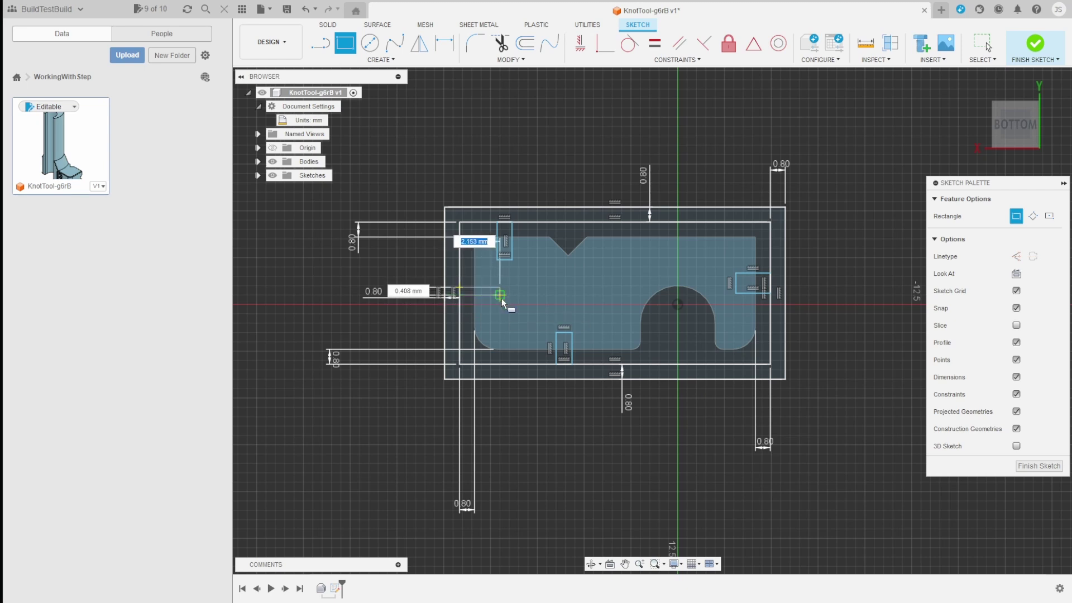
click(501, 302)
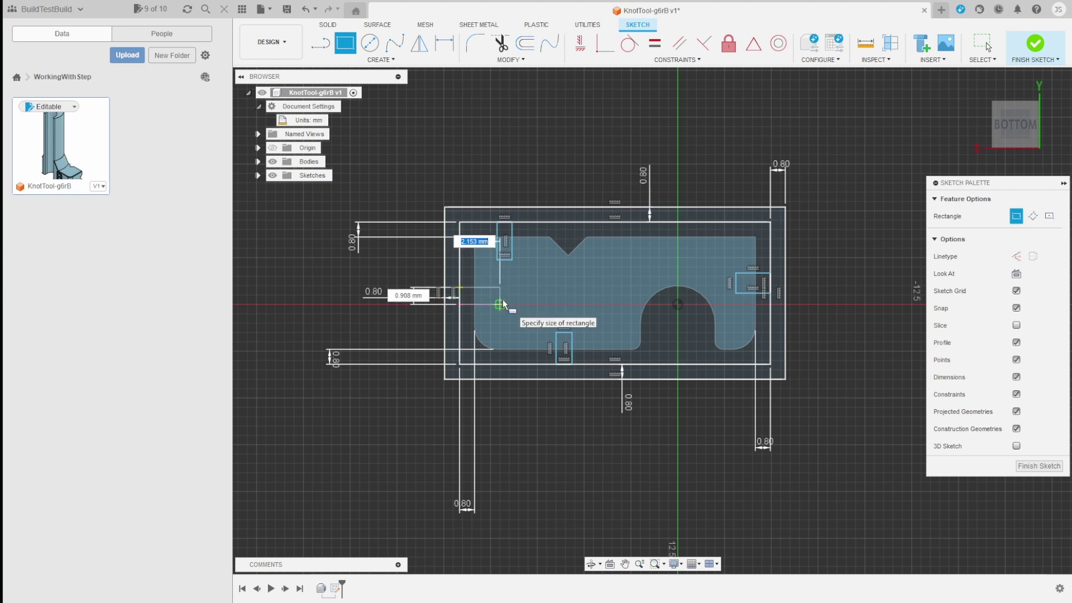
click(646, 222)
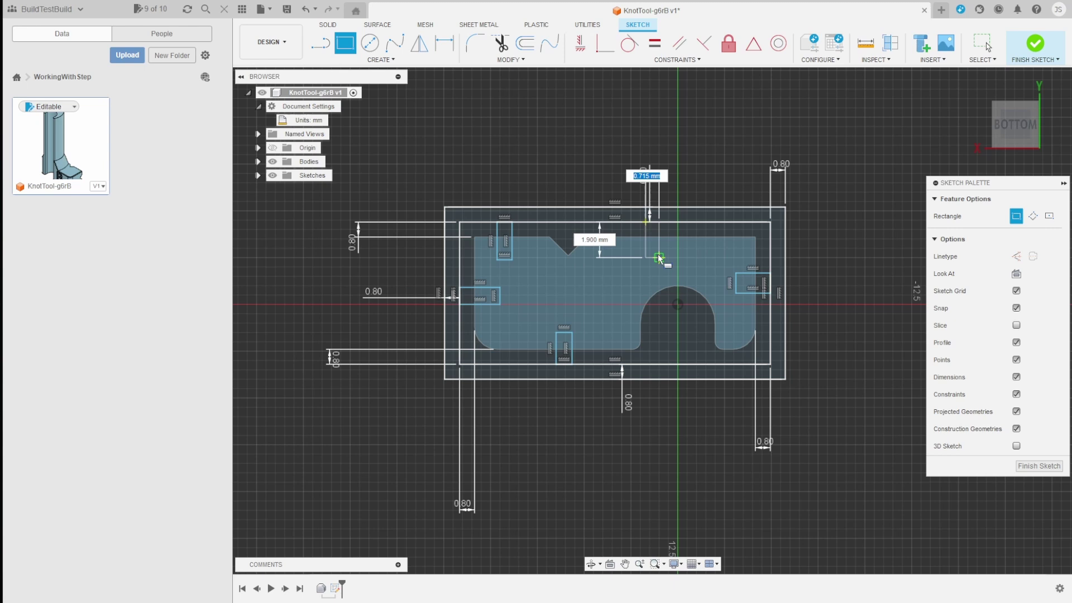
click(658, 258)
Step: Dimension the widths of the tab beside the V-notch and the tab on the round-groove short side to 0.8 mm
click(444, 45)
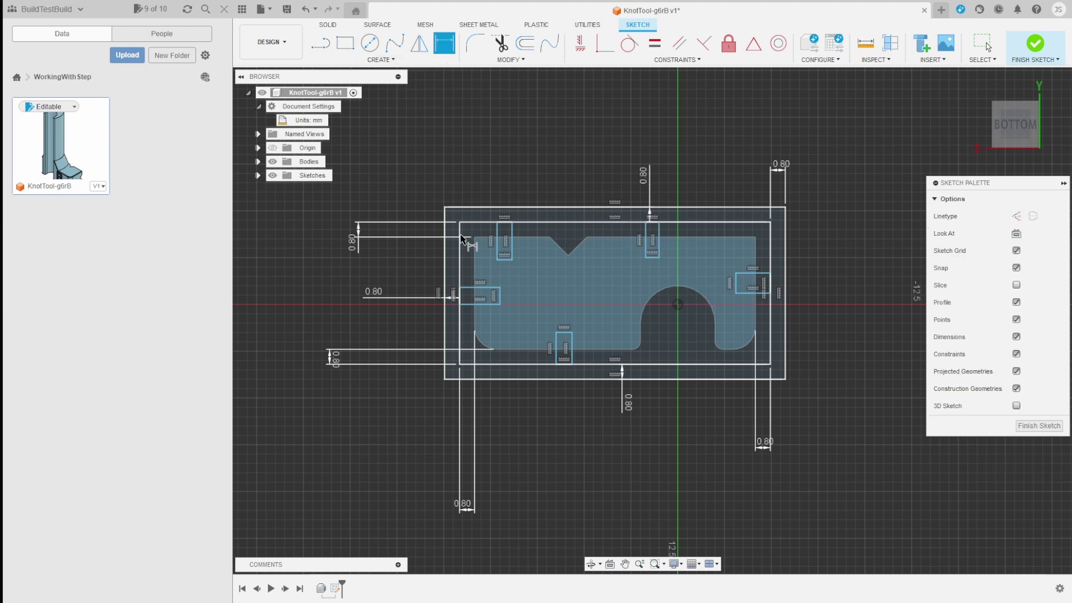
click(502, 259)
click(515, 117)
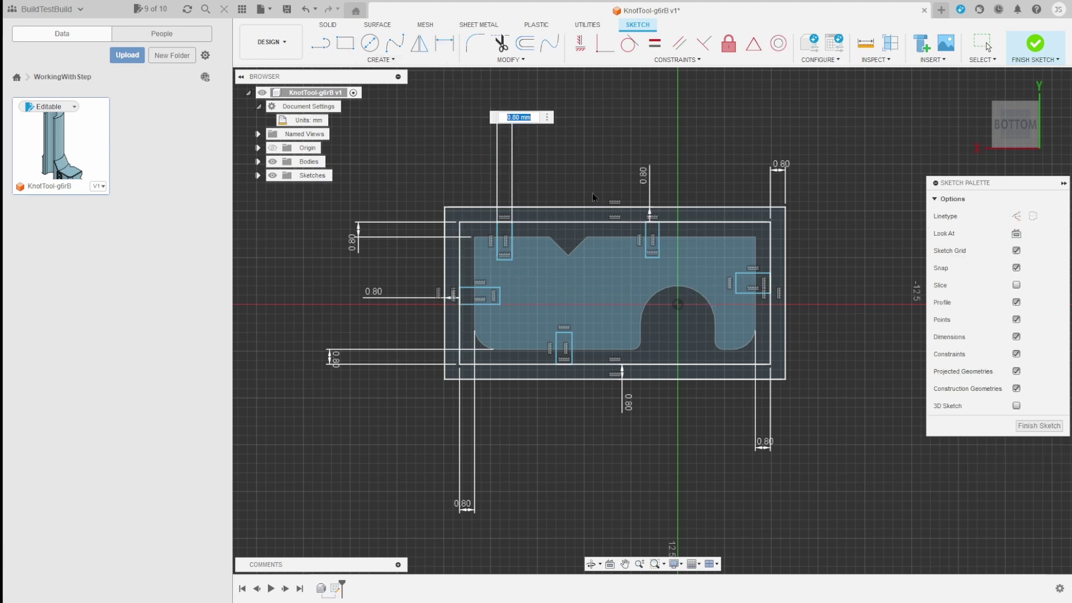
key(Return)
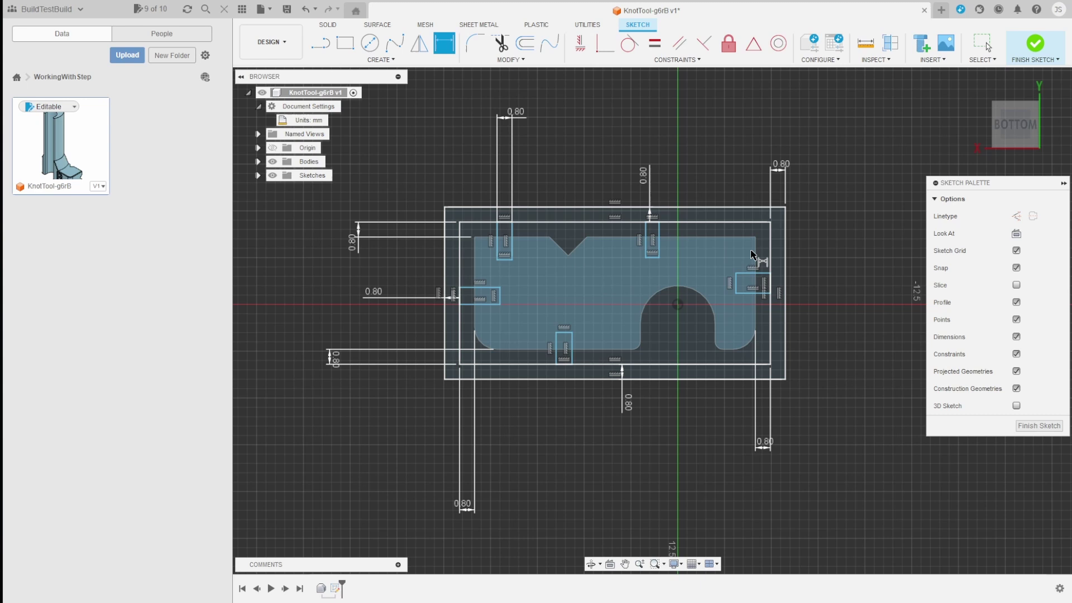
click(737, 286)
click(810, 281)
text(0.8)
key(Return)
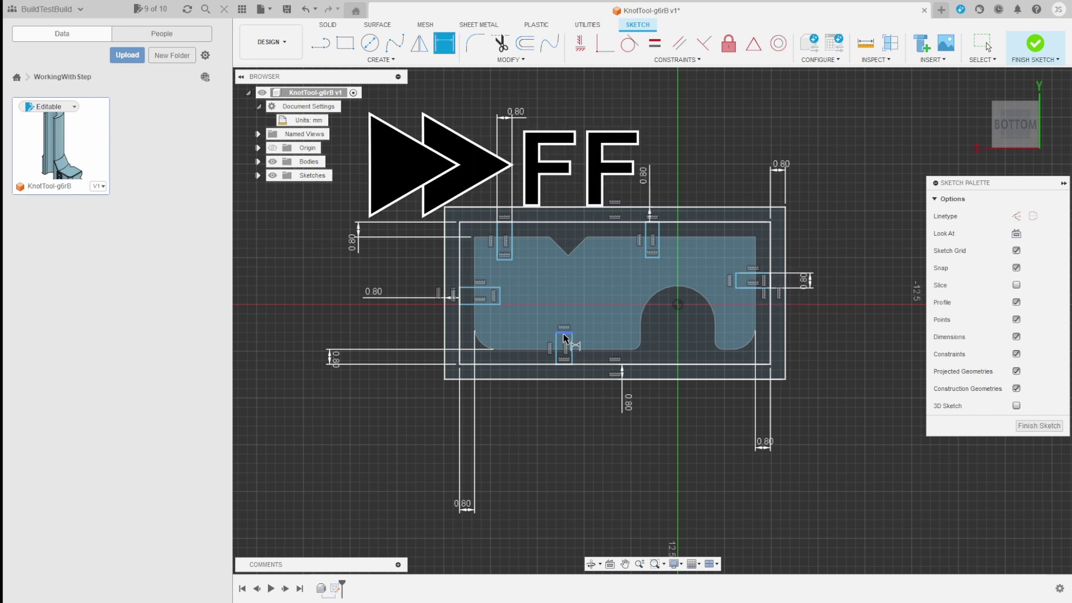
Step: Dimension the remaining three tab widths to 0.8 mm and finish the sketch
click(563, 333)
click(556, 435)
text(0.8)
key(Return)
click(652, 257)
click(651, 109)
key(Return)
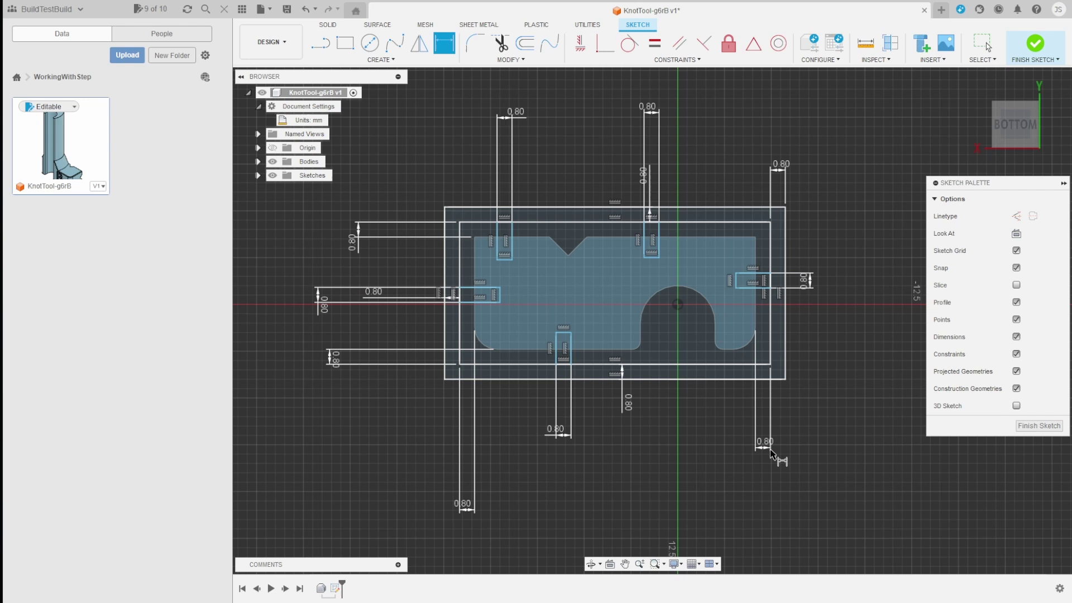
click(1041, 48)
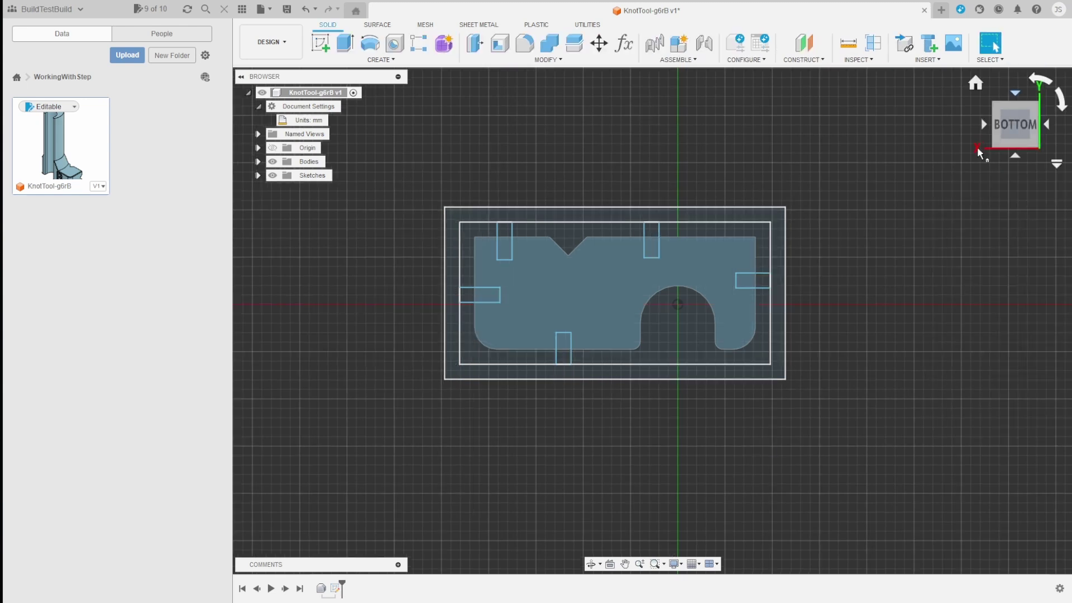
Step: Extrude the frame ring and the five tab sections between frame and body by -0.12 mm, joined to the existing body
click(343, 43)
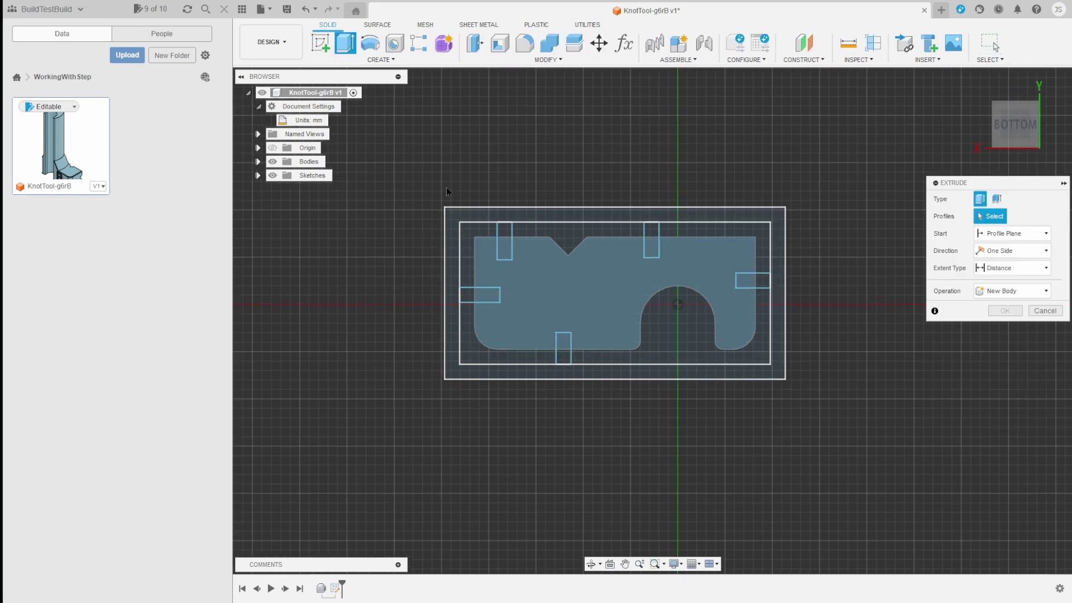
click(487, 218)
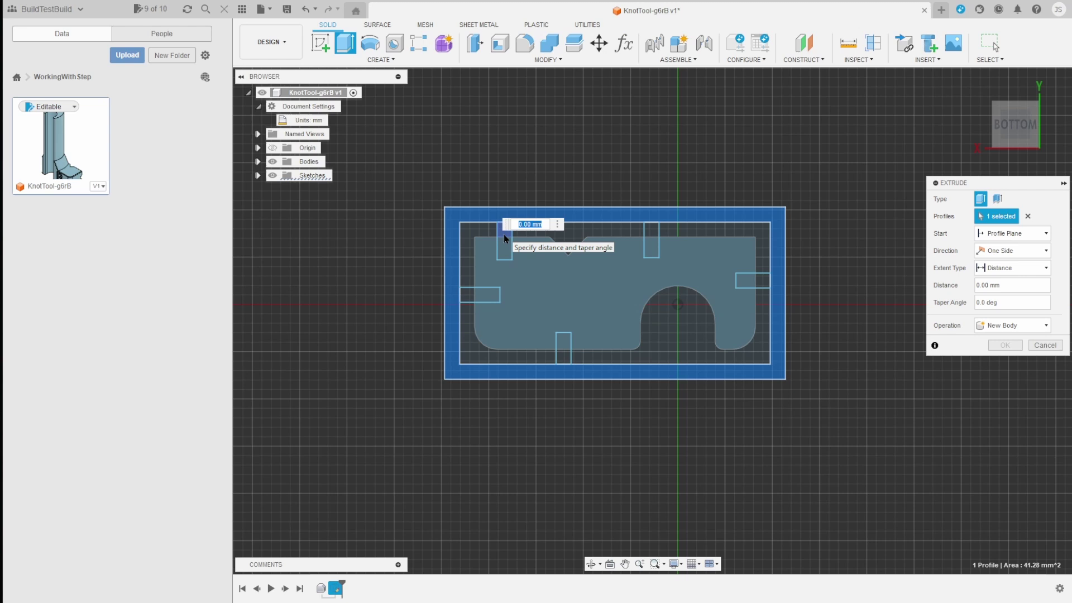
click(505, 230)
click(467, 295)
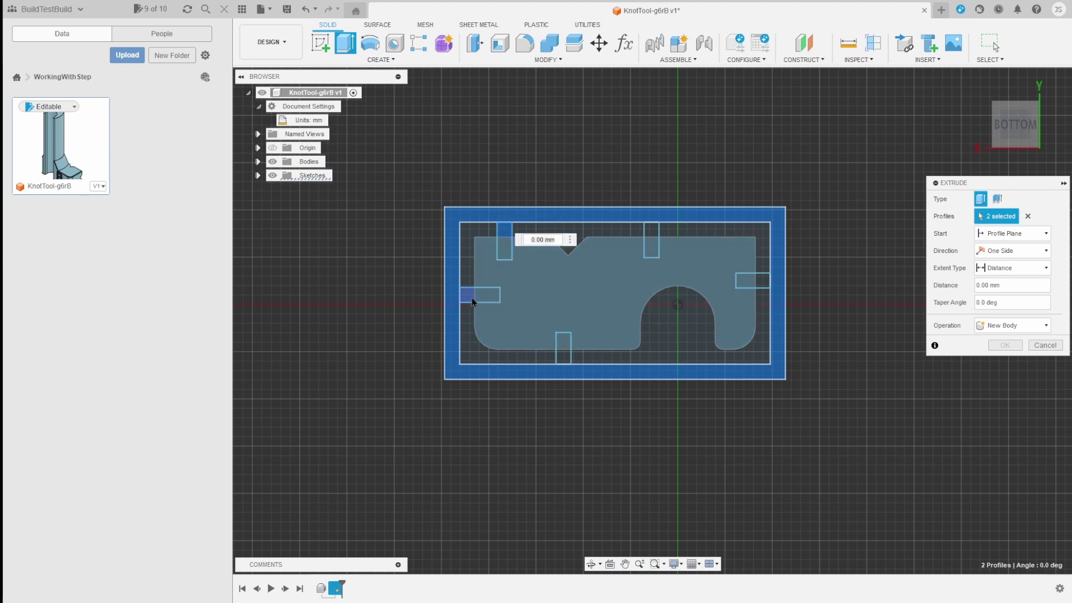
click(649, 245)
click(583, 360)
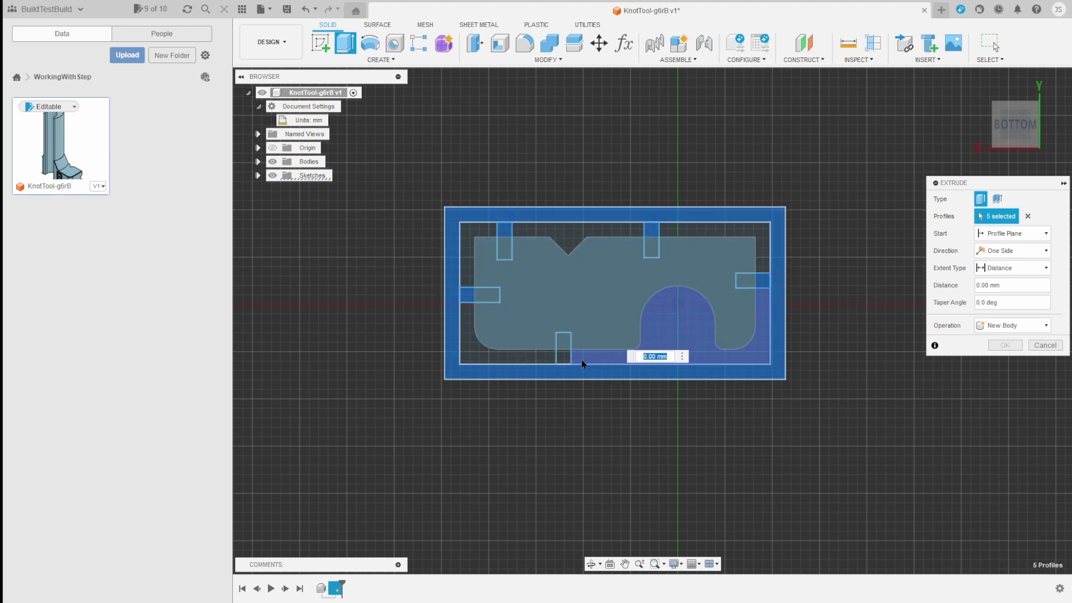
click(561, 360)
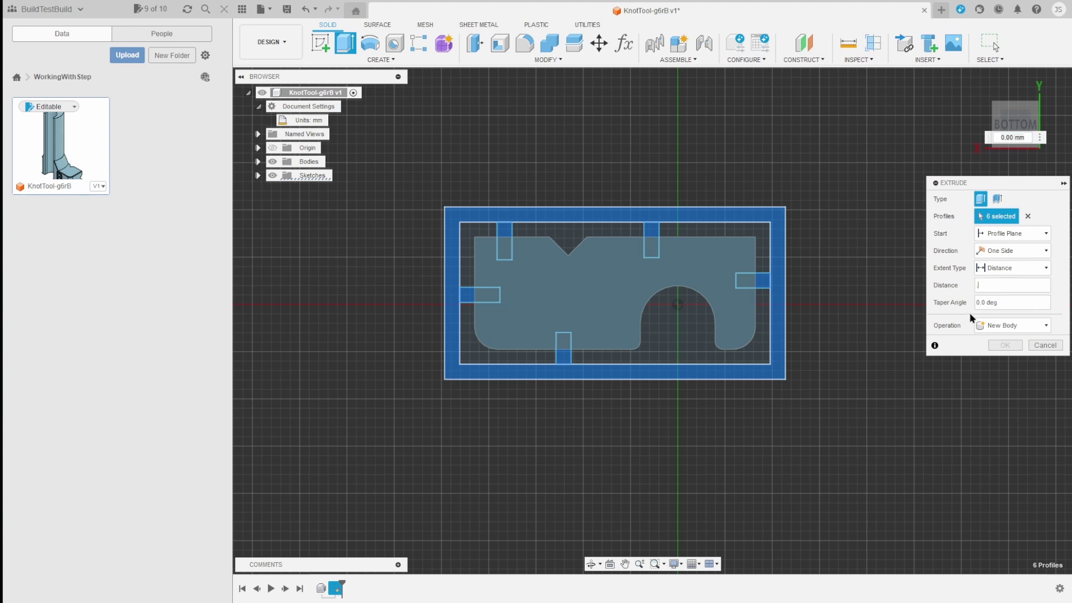
text(.12)
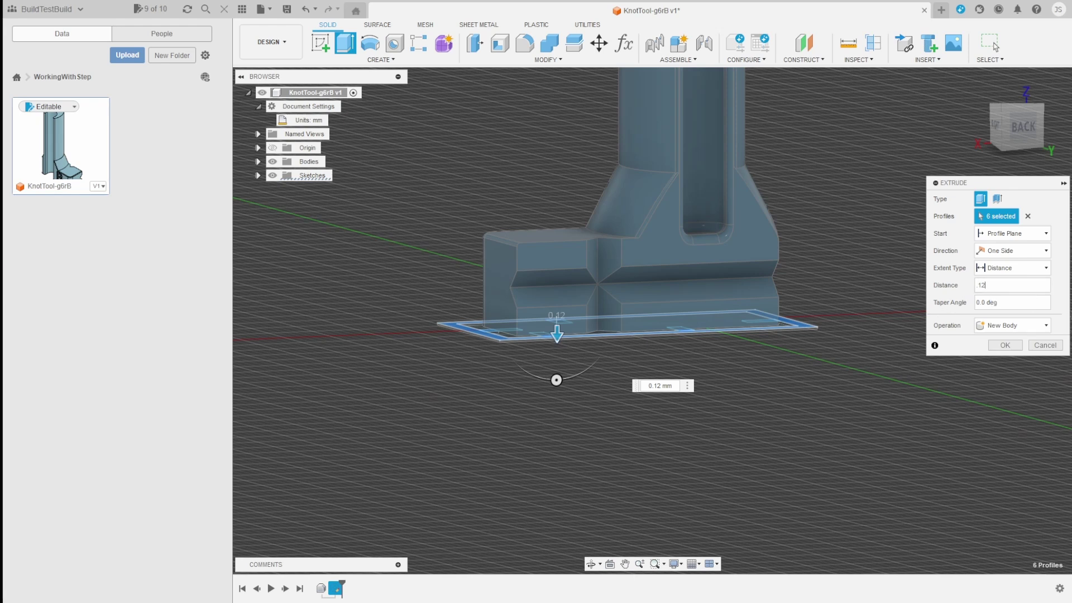
text(-)
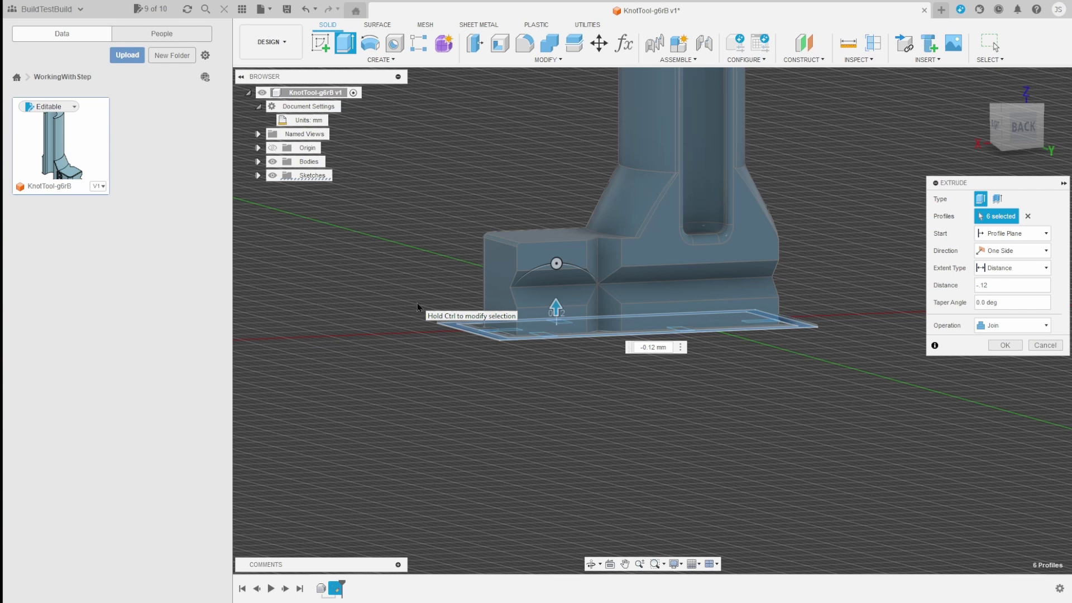
click(999, 346)
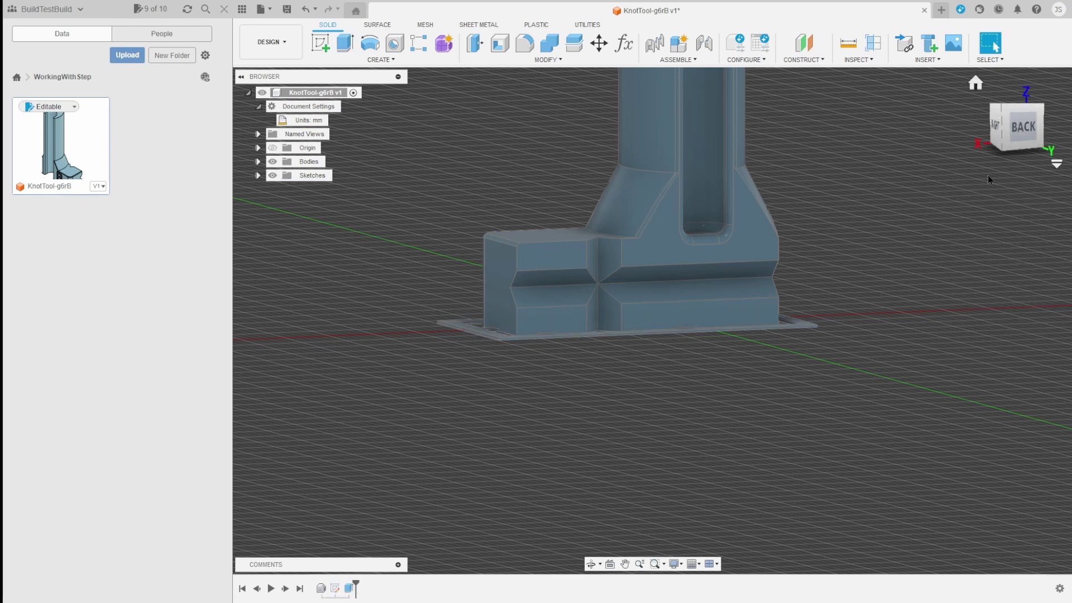
Step: Examine the combined body from above and below to check how the frame and tabs attach to the tool's base
mouse_move(1015, 133)
mouse_down()
mouse_move(997, 177)
mouse_move(1001, 234)
mouse_move(1001, 177)
mouse_up()
click(258, 162)
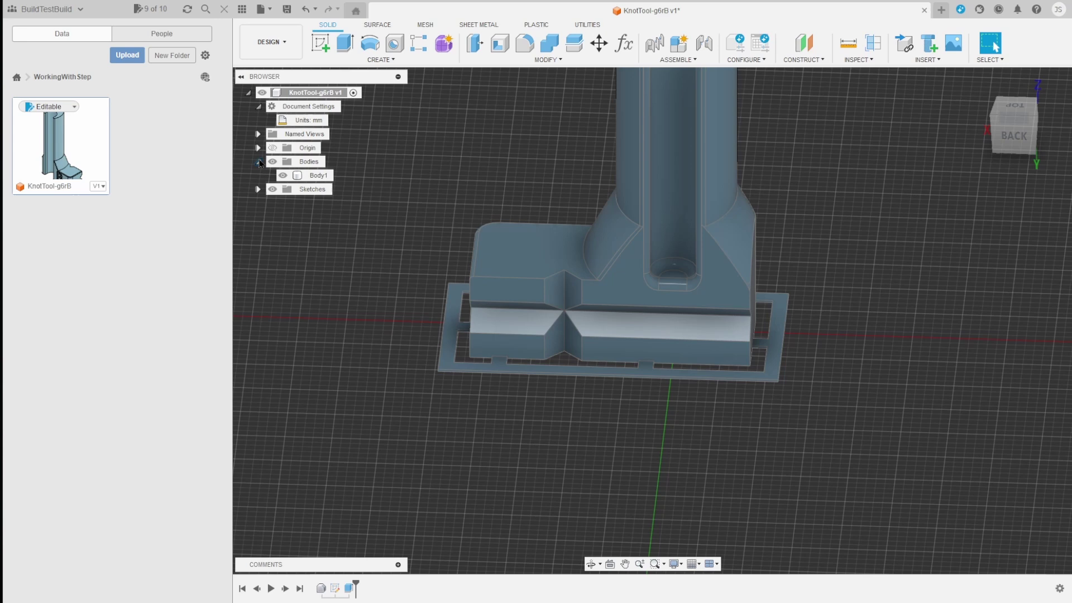
click(317, 175)
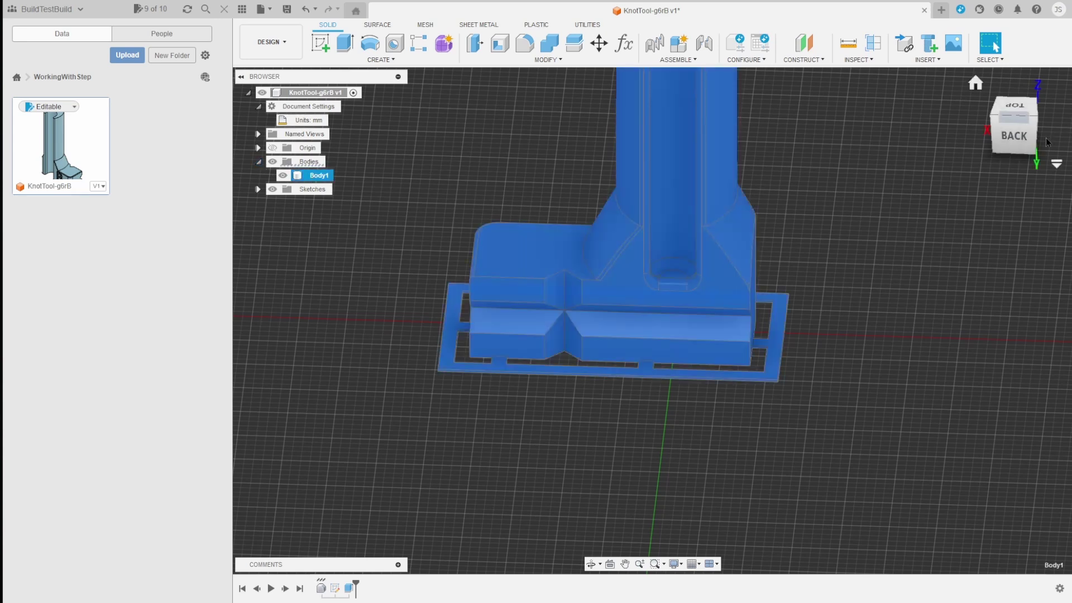
mouse_move(1017, 136)
mouse_down()
mouse_move(940, 175)
mouse_move(853, 144)
mouse_move(917, 193)
mouse_move(904, 156)
mouse_up()
shift+middle_drag(587, 207, 902, 260)
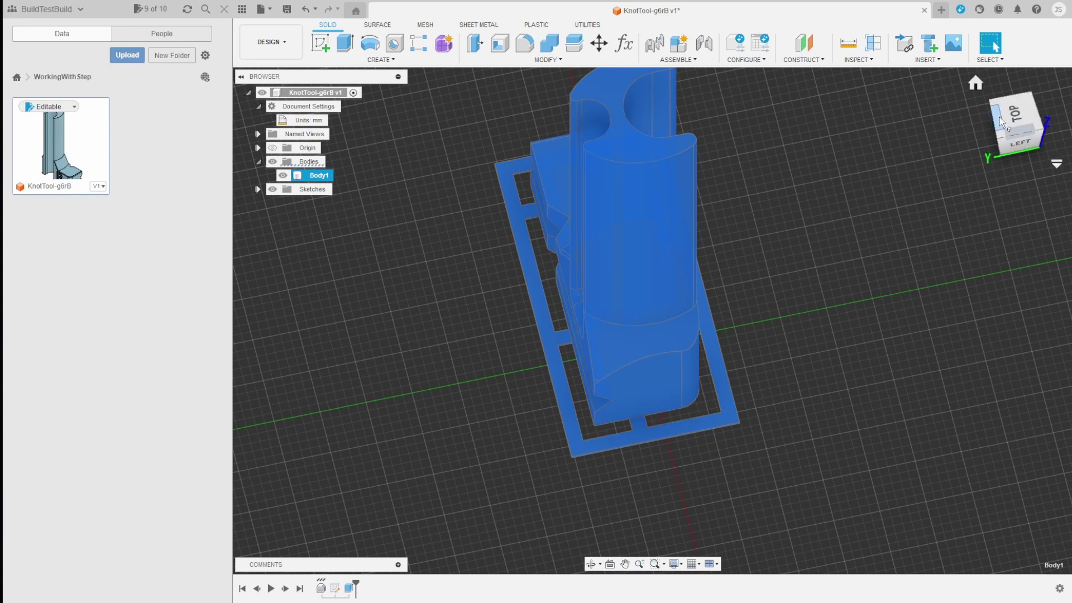
mouse_move(1006, 116)
mouse_down()
mouse_move(1051, 95)
mouse_move(1048, 43)
mouse_up()
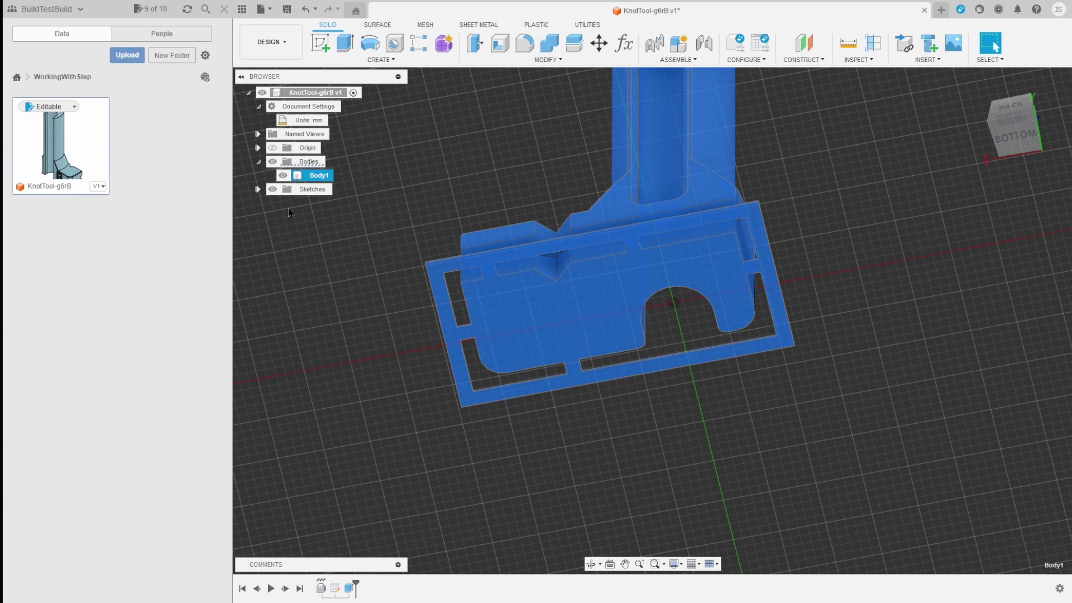
click(1020, 149)
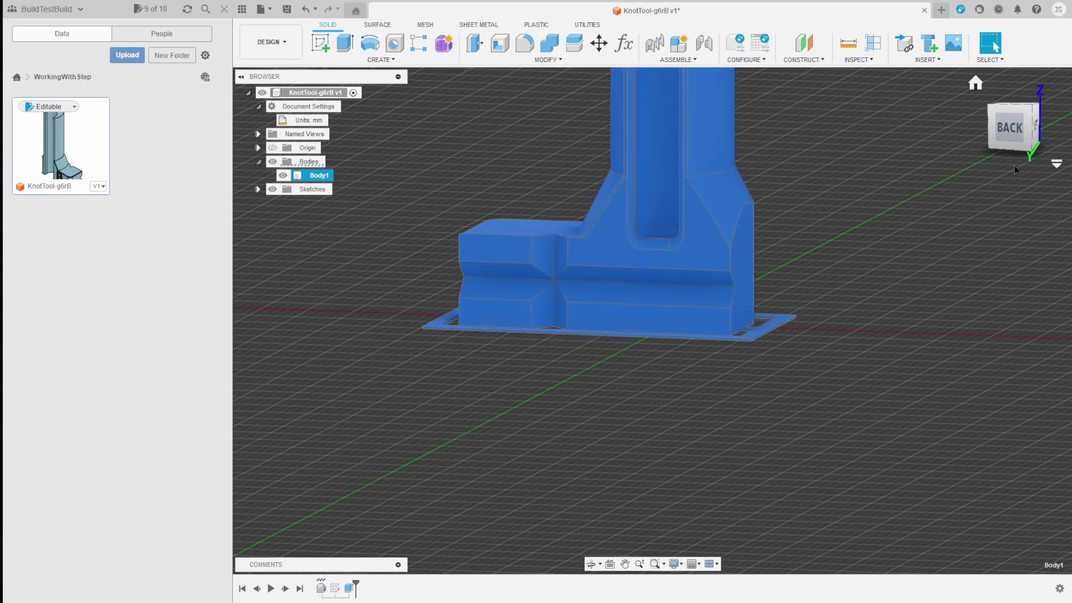
mouse_move(1003, 129)
mouse_down()
mouse_move(988, 195)
mouse_move(998, 166)
mouse_up()
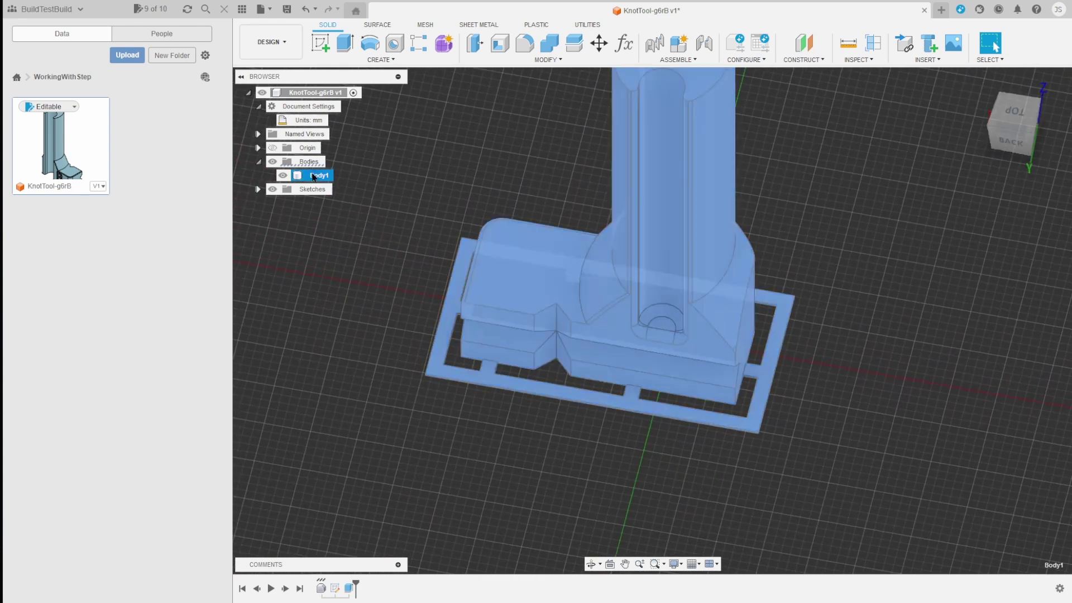
Step: Save the design as a new version with the default "User Saved" description
click(286, 9)
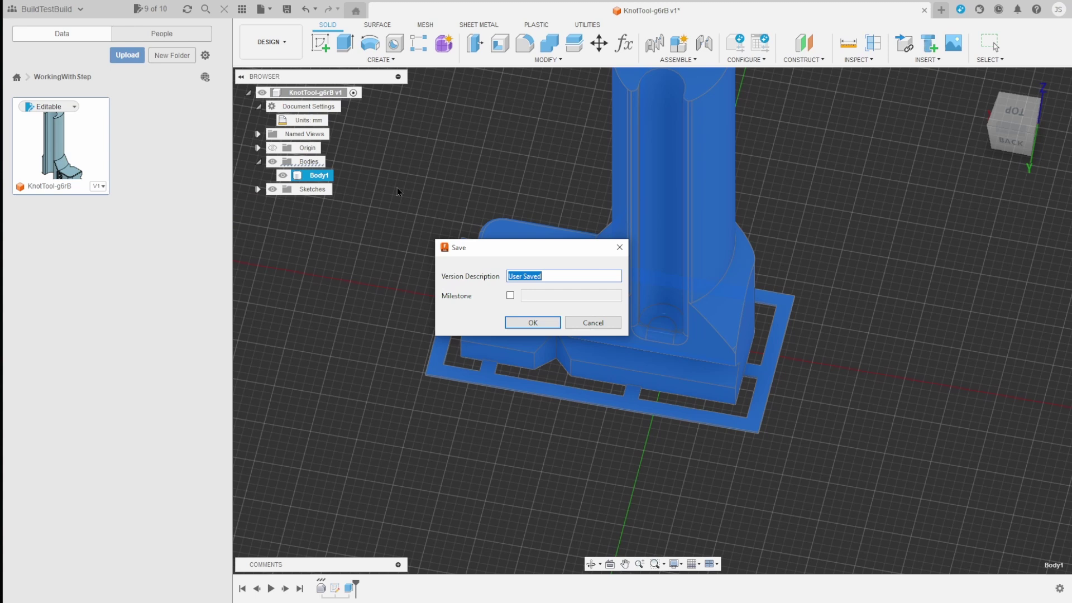
key(Return)
right_click(296, 173)
Step: Export the design as a STEP file named KnotTool-g6rB_tabs to the Z:/3D/knottool folder
click(261, 9)
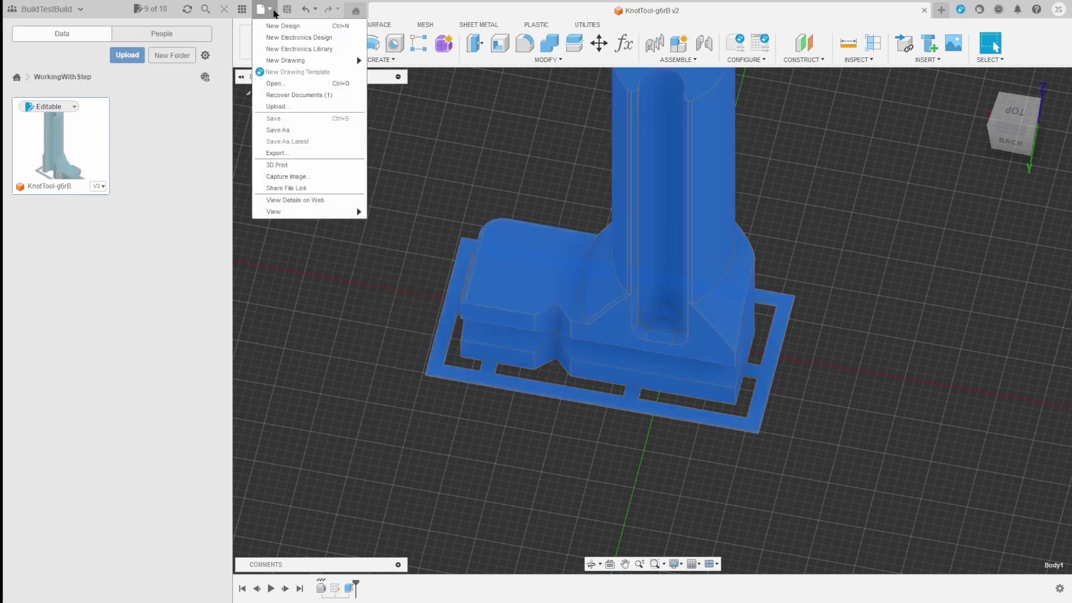
click(292, 152)
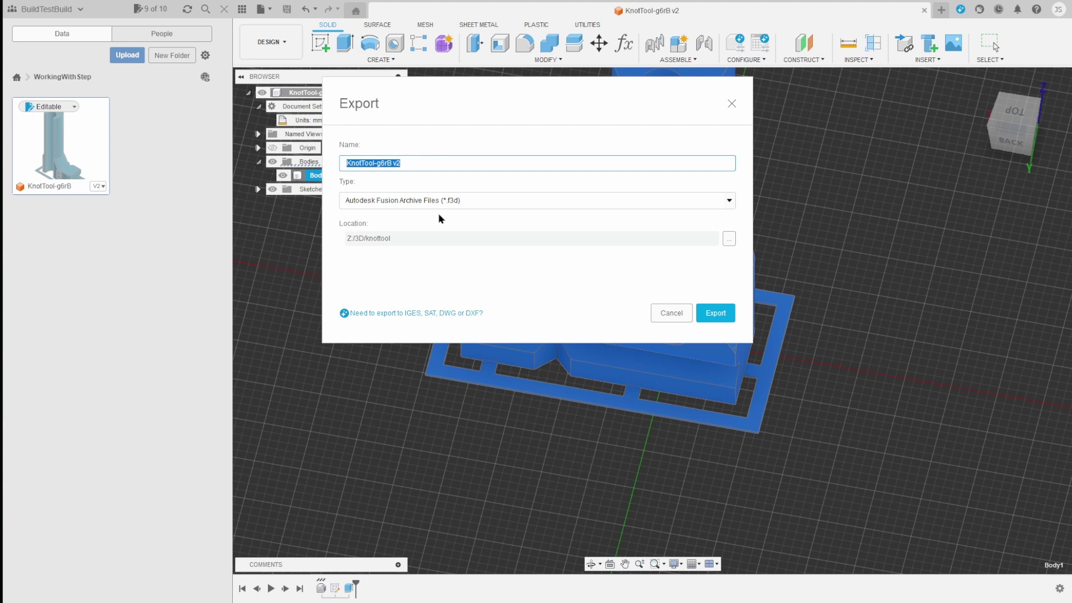
click(425, 208)
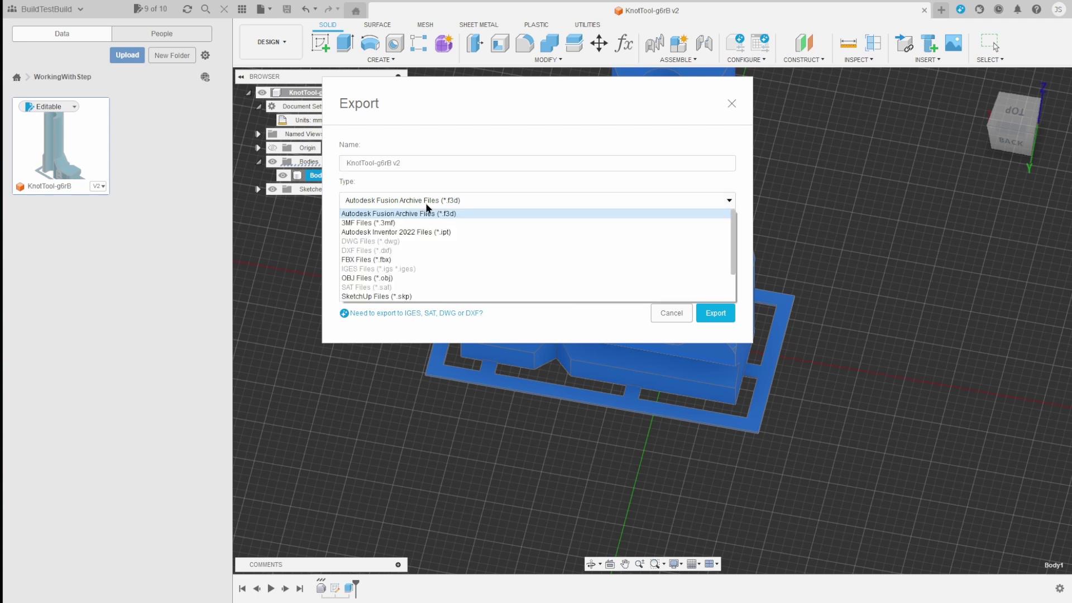
scroll(524, 261, down, 2)
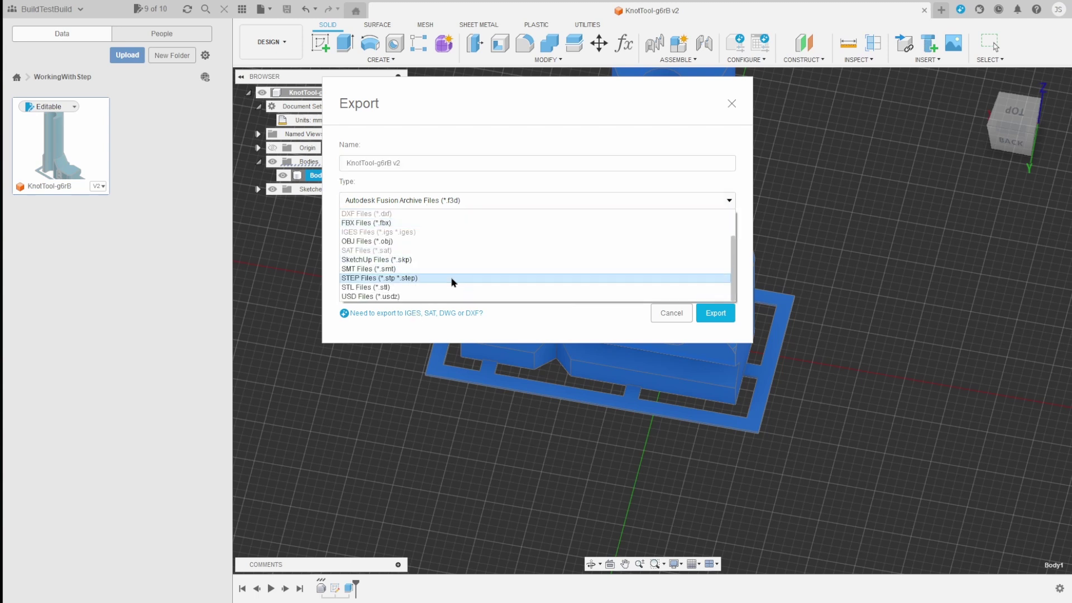
click(437, 279)
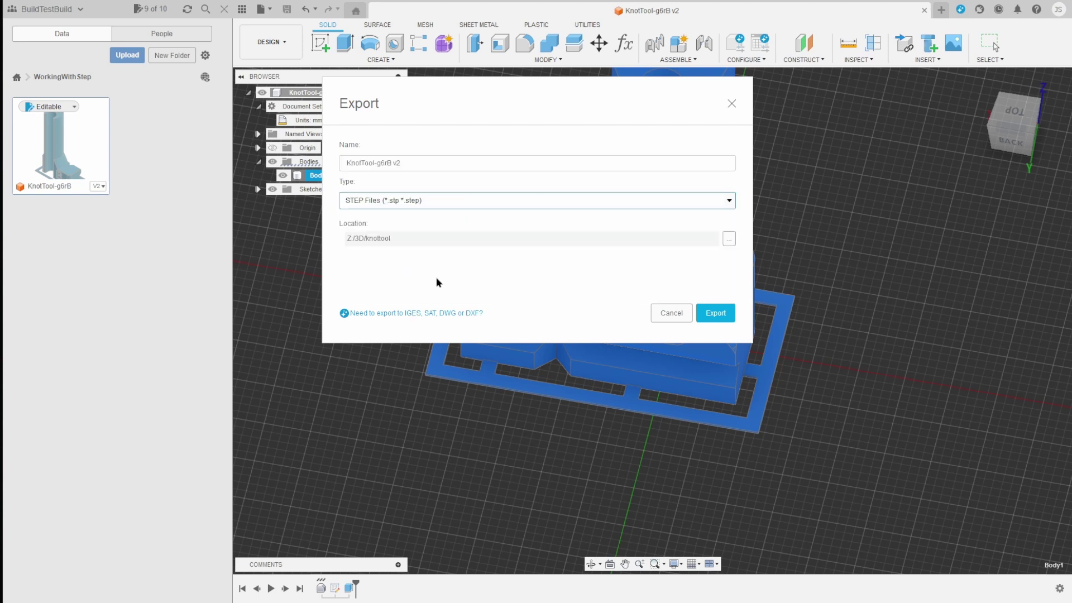
click(418, 161)
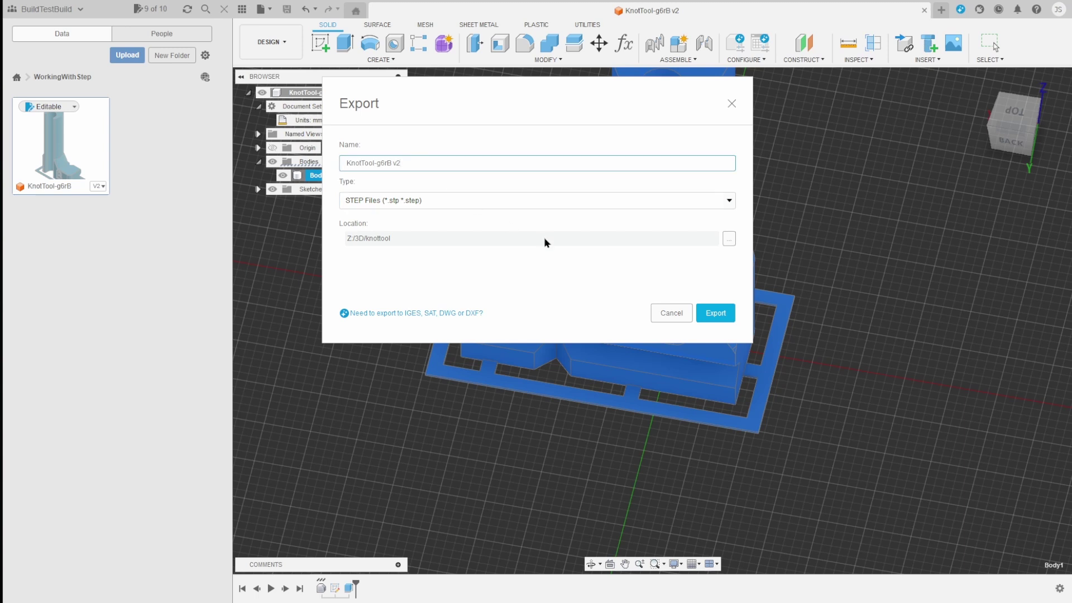
key(BackSpace)
key(BackSpace)
key(BackSpace)
text(_tabs)
key(Return)
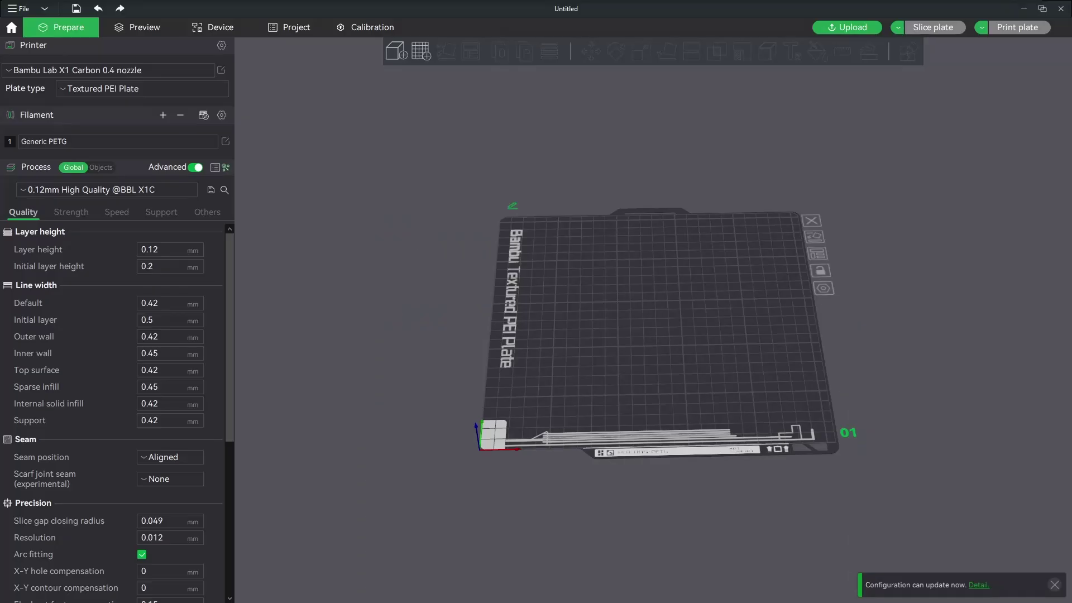
Step: Load KnotTool-g6rB_tabs.step in Bambu Studio and clone it to make 20 pieces in total
drag(708, 278, 663, 295)
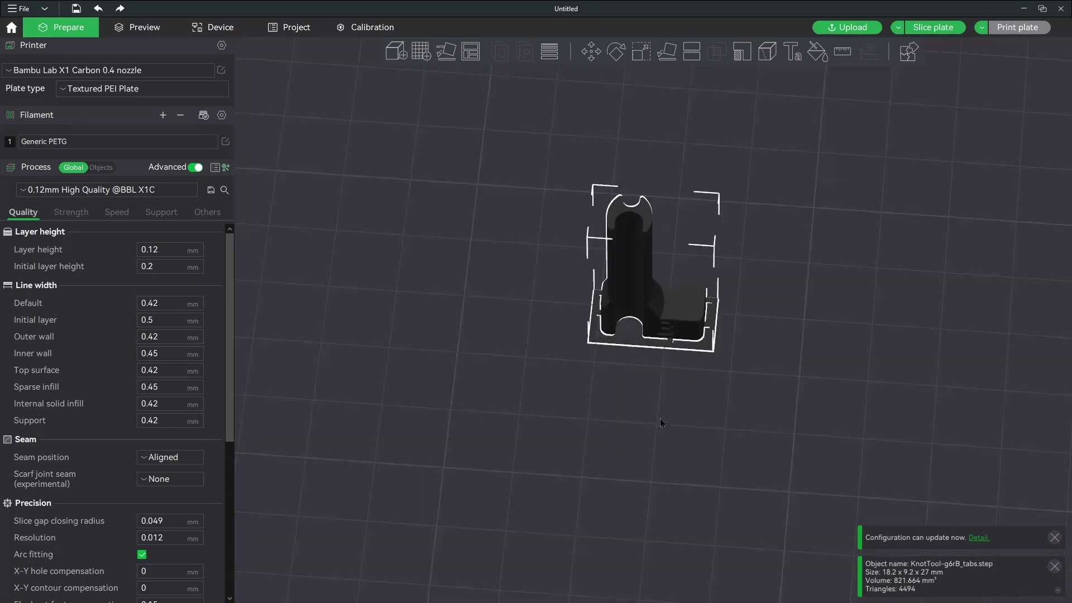
scroll(669, 414, up, 5)
drag(775, 423, 734, 437)
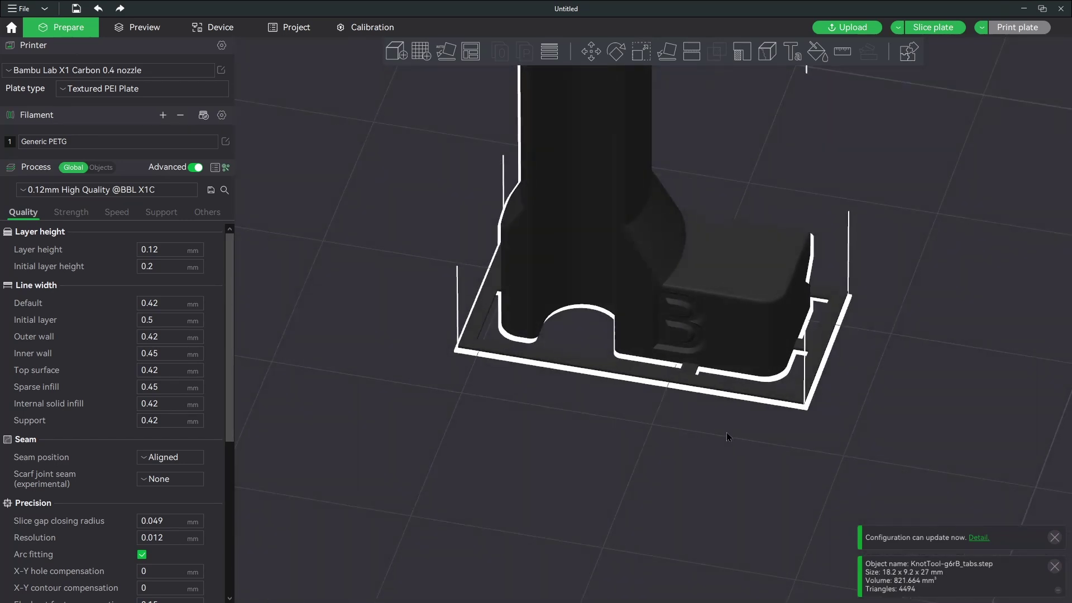
scroll(480, 281, down, 5)
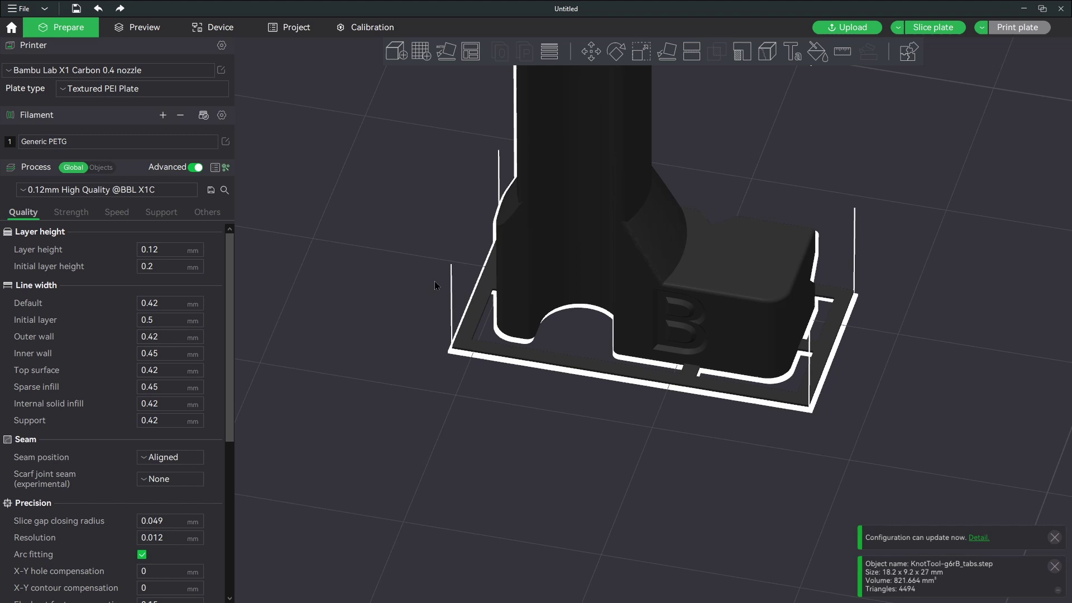
right_click(624, 262)
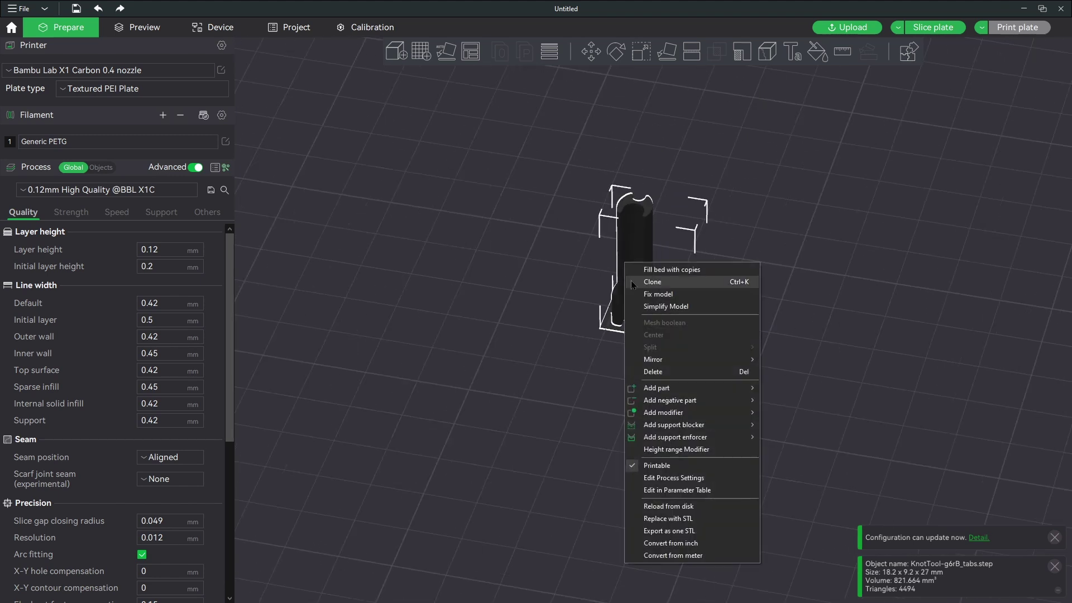
click(635, 277)
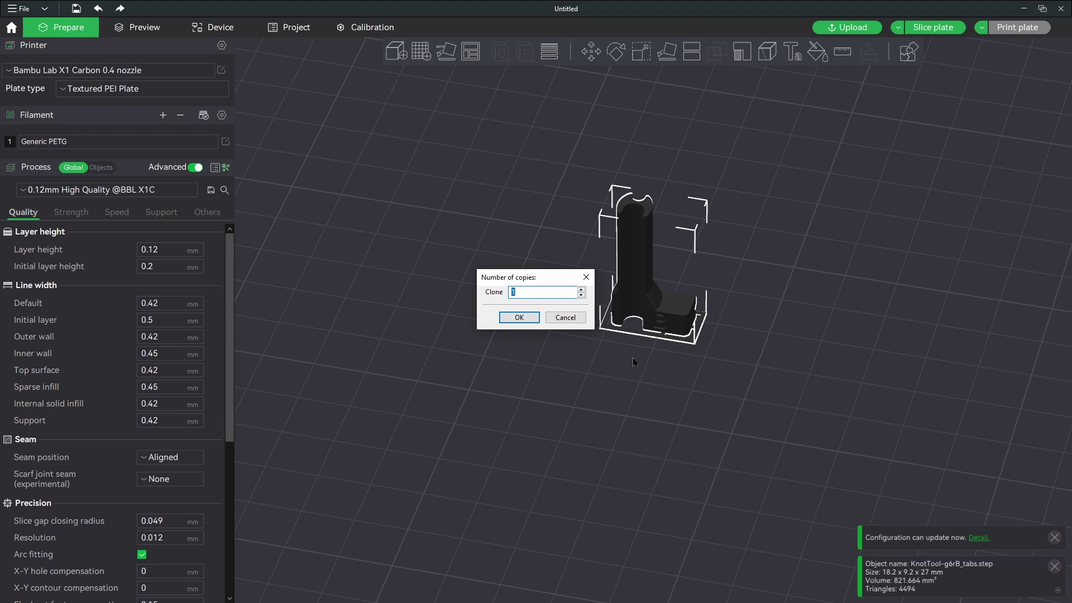
text(4)
key(Return)
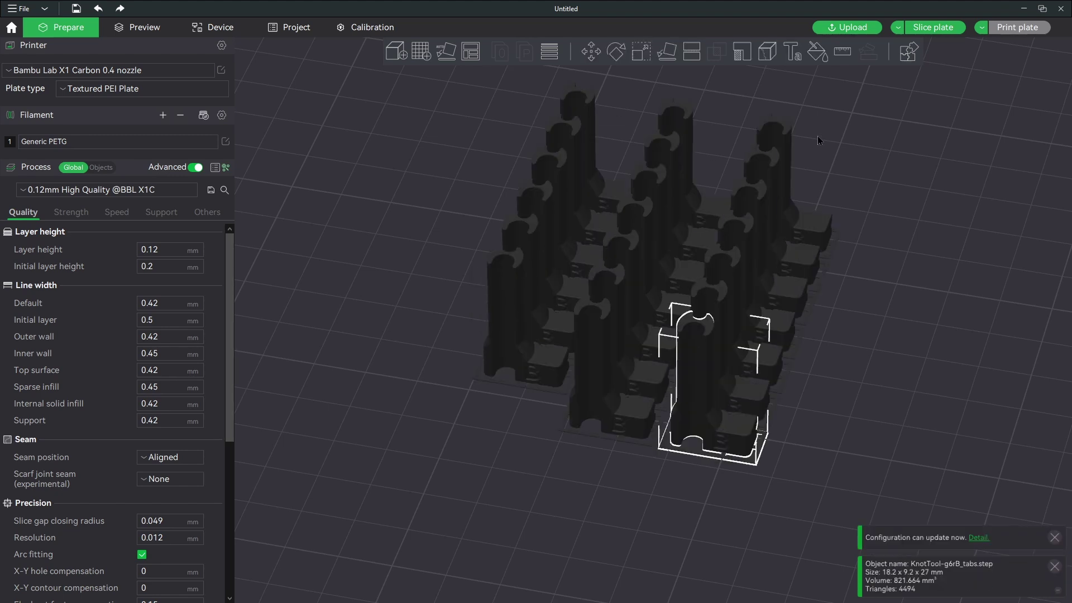
Step: Auto-arrange the cloned knot tools on the plate with automatic spacing
right_click(474, 55)
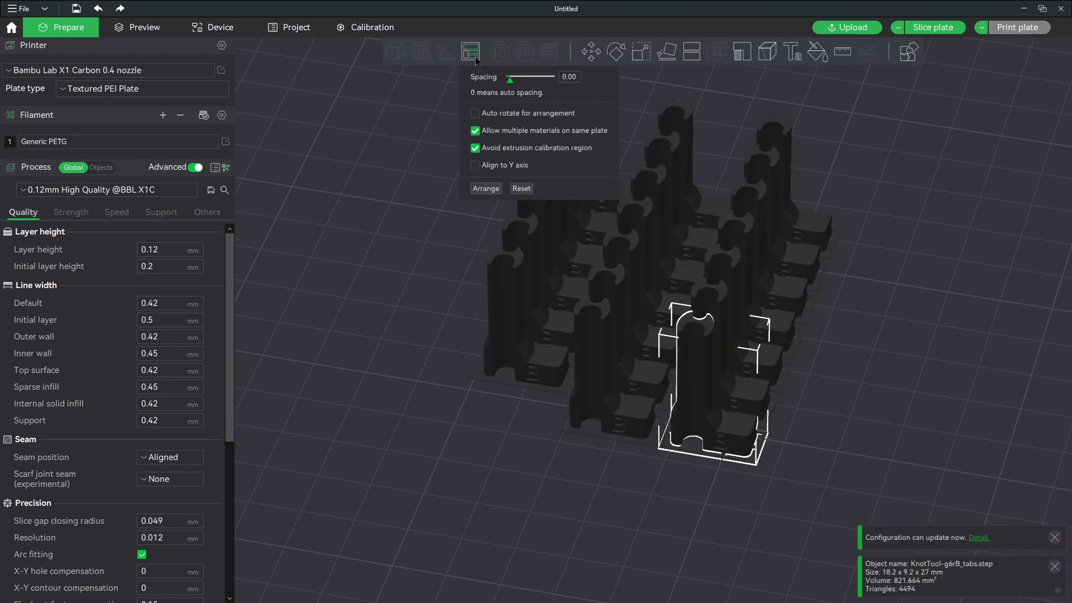
click(484, 190)
scroll(458, 377, down, 4)
drag(463, 438, 474, 479)
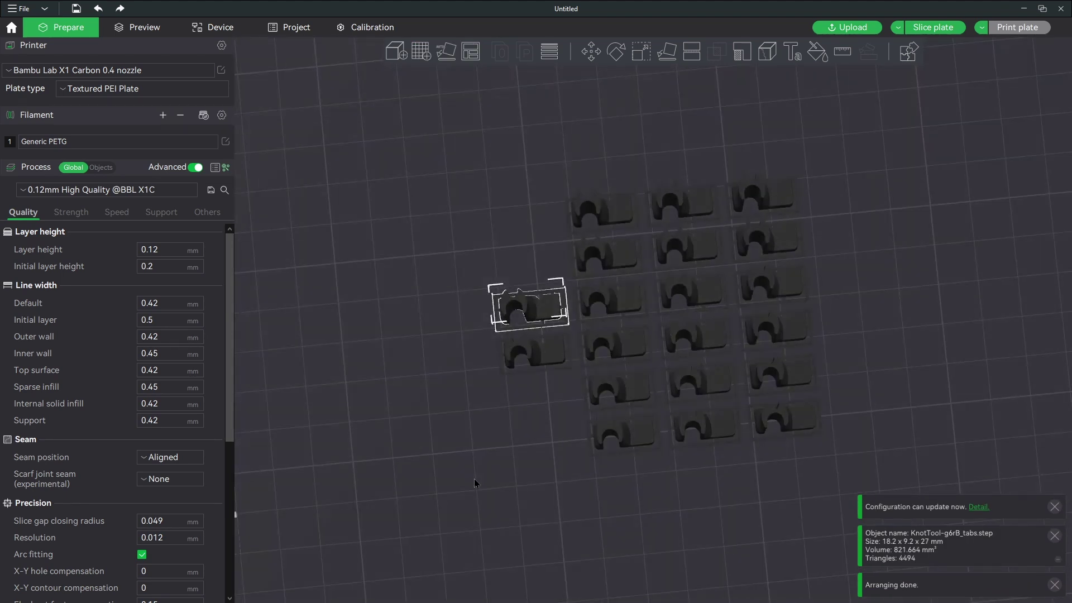
Step: Clone four more knot tools to make 24 in total and auto-arrange the whole set on the plate
key(ctrl+k)
text(4)
key(Return)
click(471, 51)
click(485, 189)
mouse_move(671, 453)
mouse_down()
mouse_move(557, 451)
mouse_move(551, 416)
mouse_up()
scroll(590, 480, up, 10)
right_drag(591, 483, 706, 240)
click(511, 343)
scroll(614, 341, down, 4)
click(705, 324)
click(859, 313)
click(551, 341)
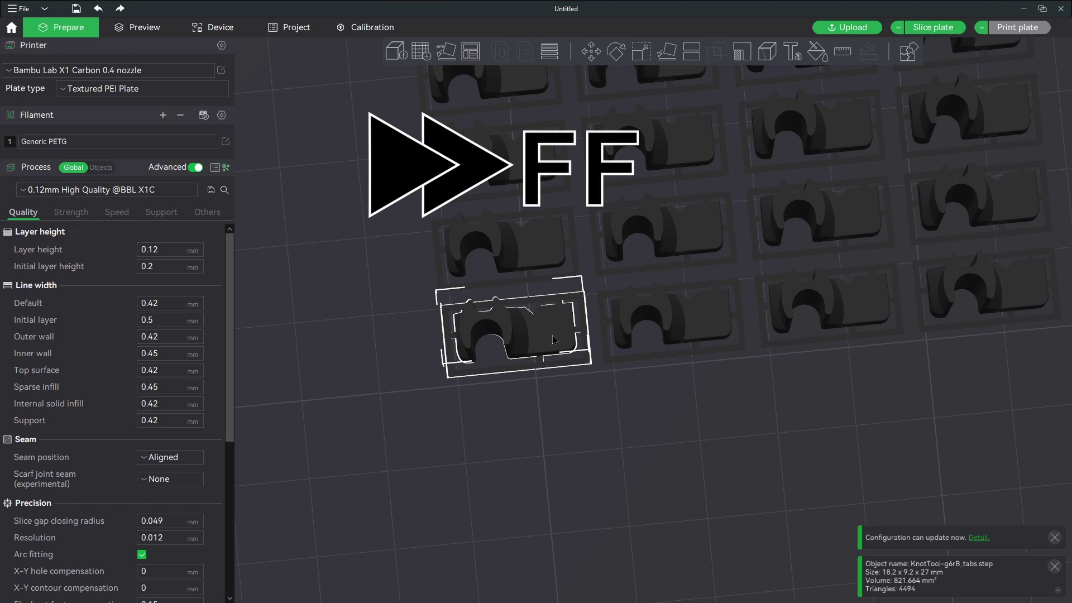
click(369, 329)
Step: Find the print sequence setting and review its options, keeping By layer
click(225, 190)
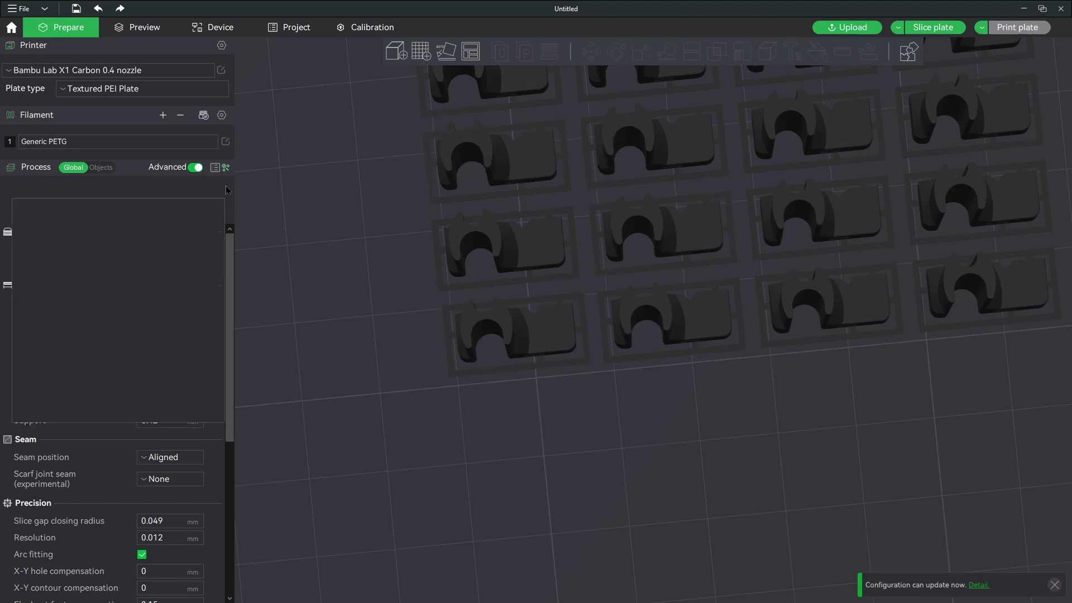
text(sequ)
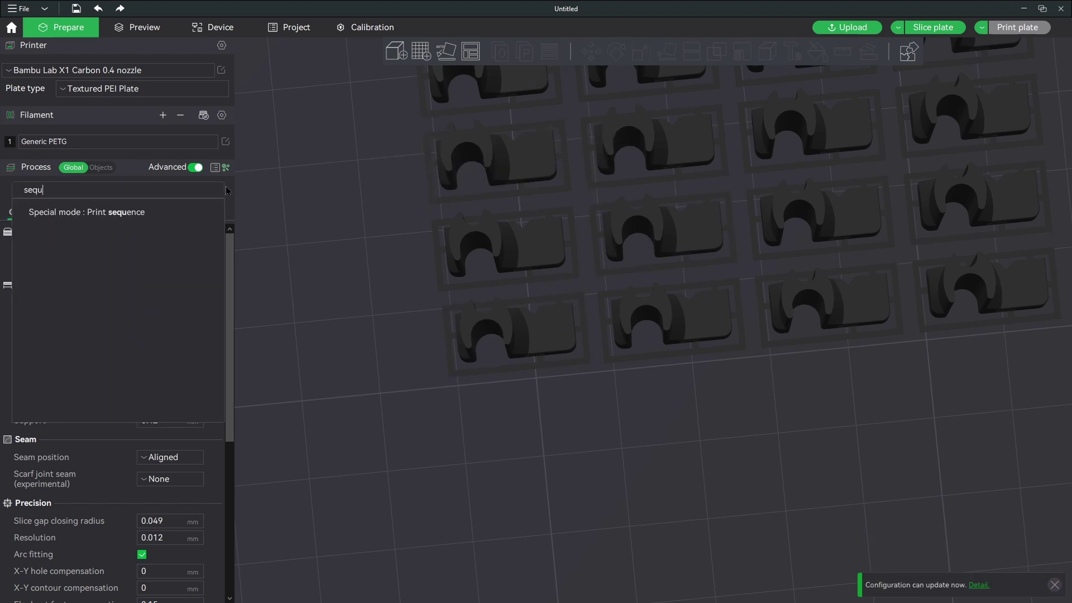
click(159, 213)
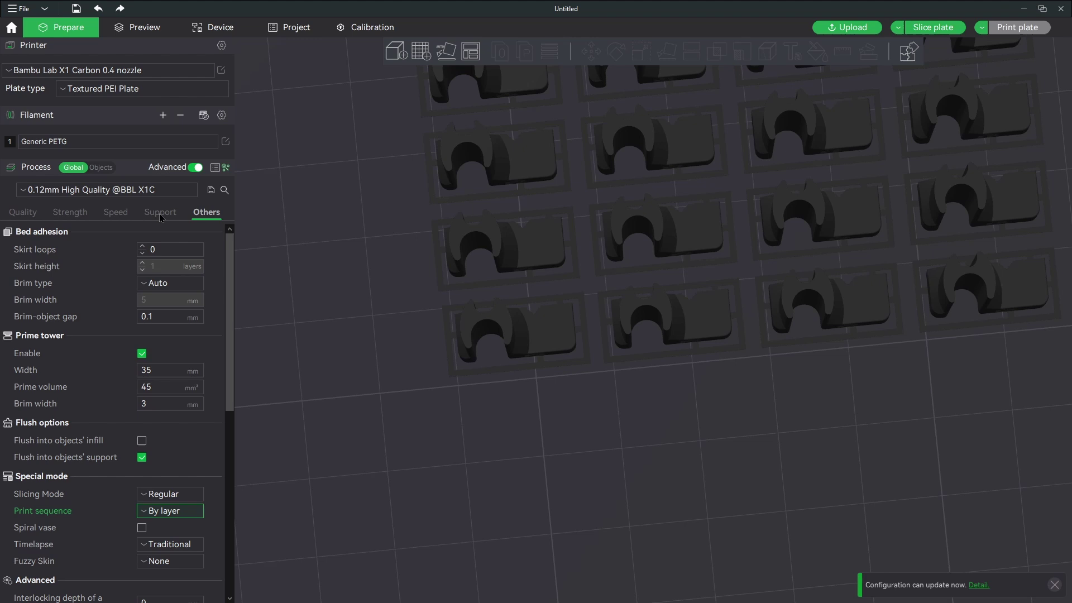
click(161, 511)
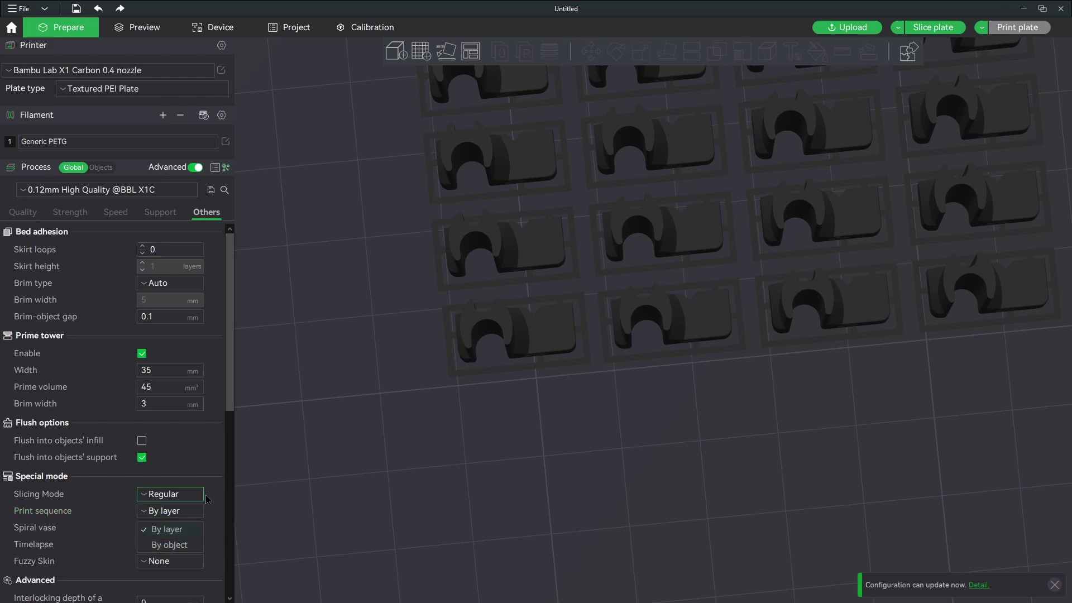
click(204, 474)
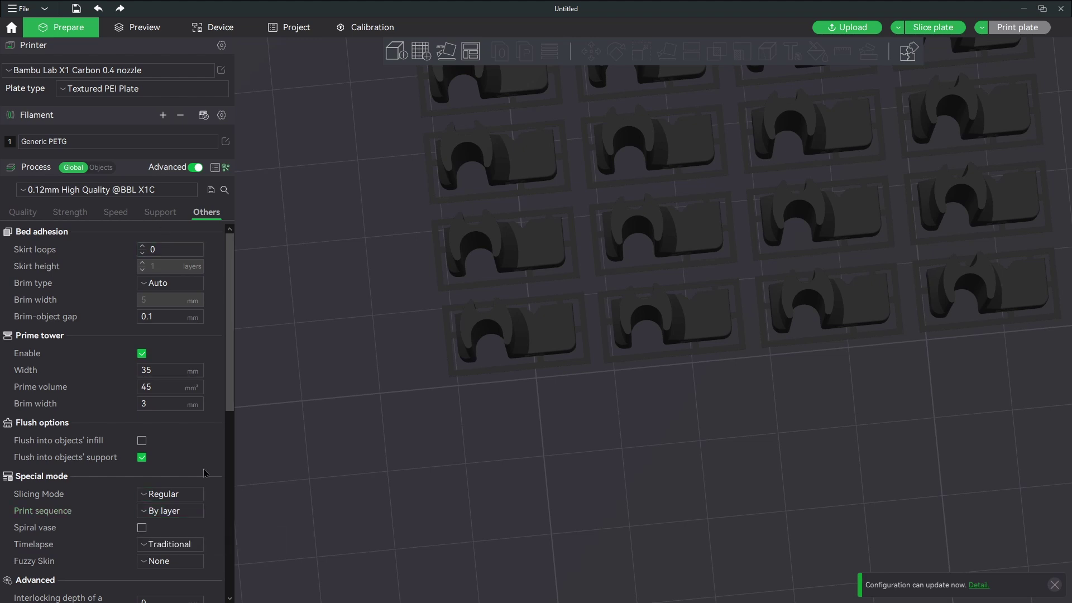
Step: Set the brim type to Outer brim only and slice the plate
click(226, 193)
text(brim)
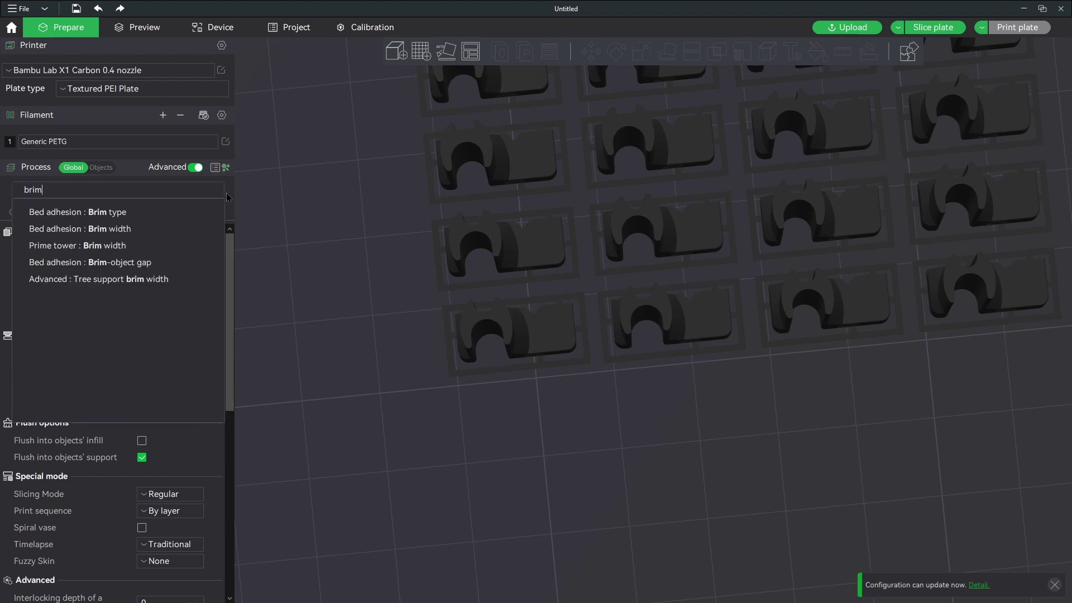
click(150, 212)
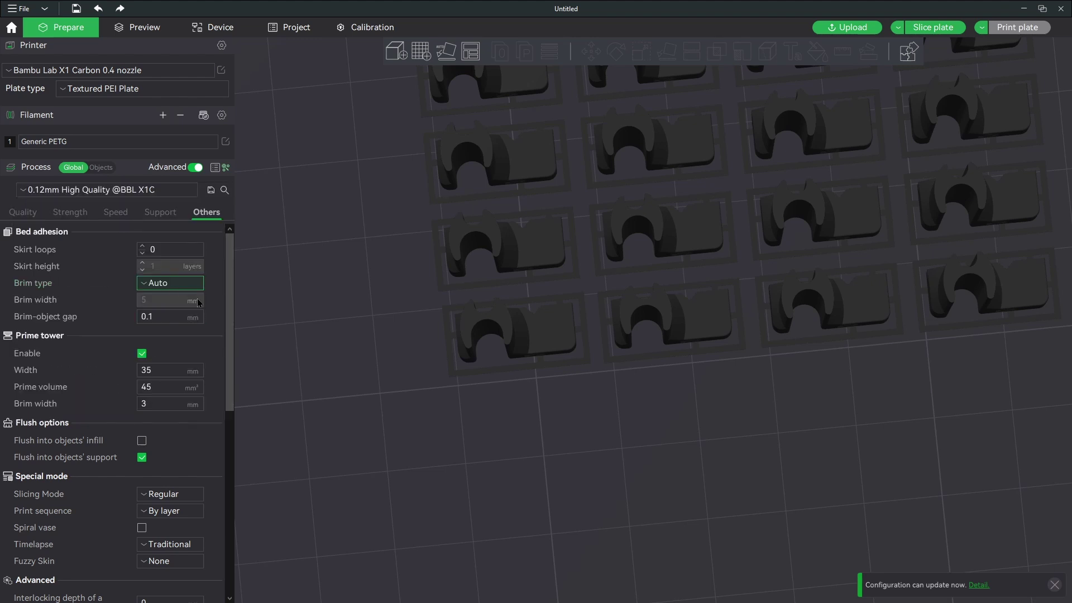
click(155, 287)
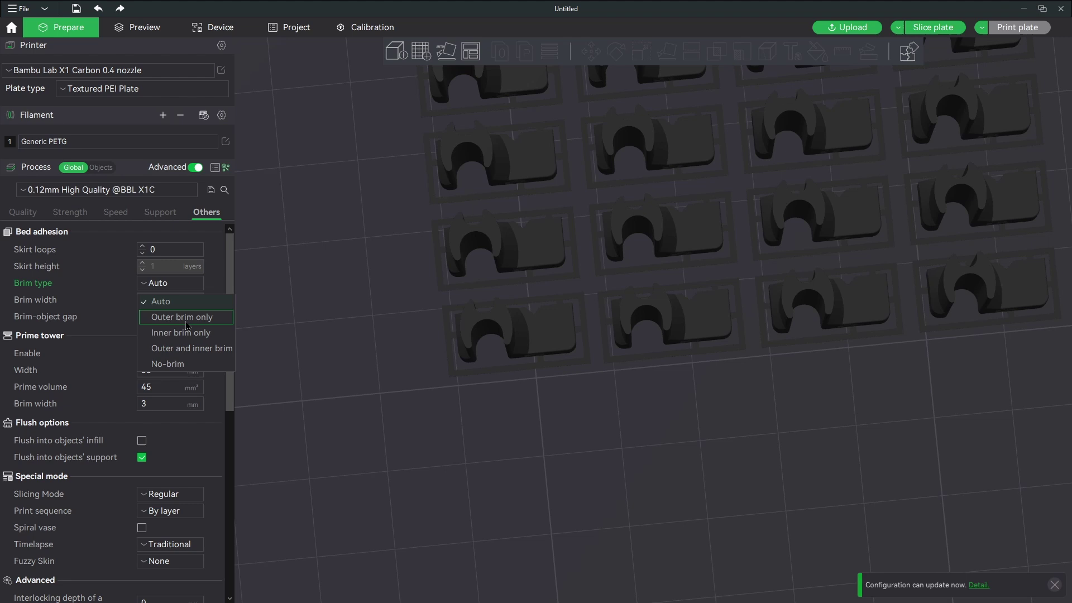
click(186, 320)
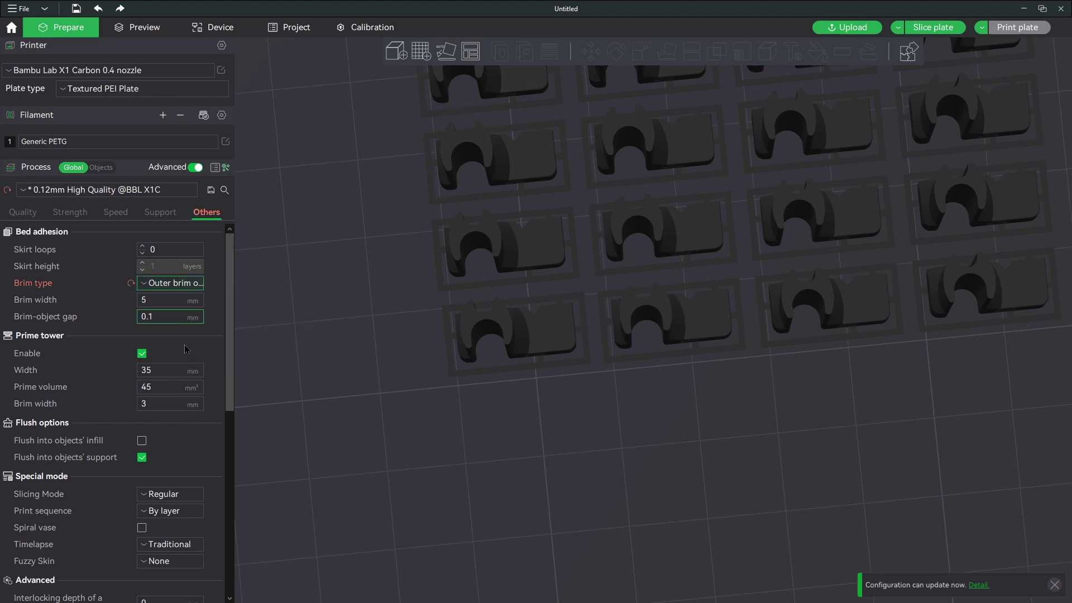
click(932, 27)
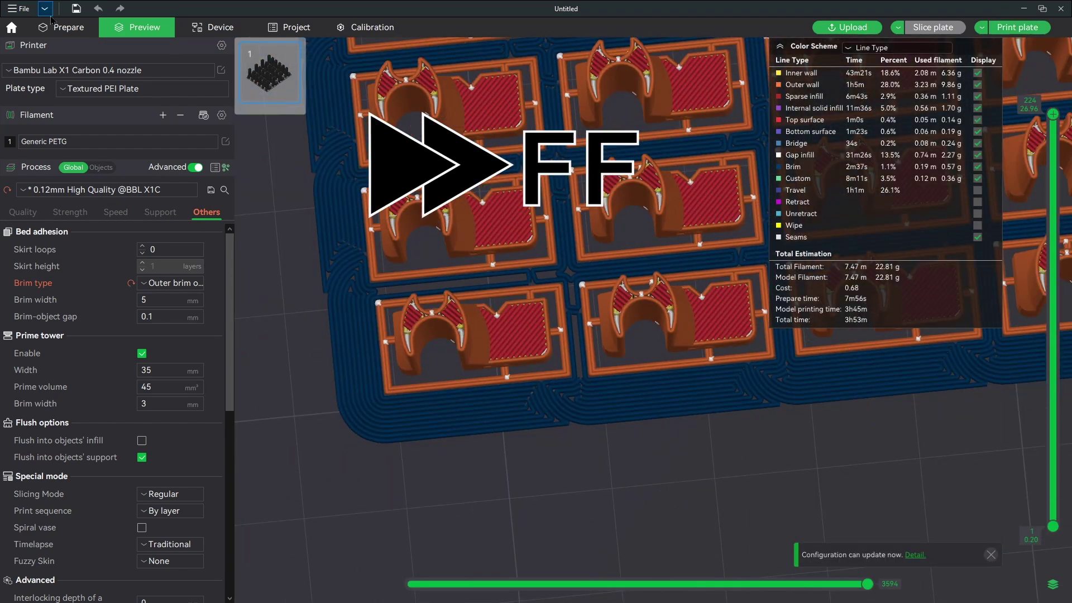
Step: Nudge the knot tool at the front corner of the arrangement and slice the plate again
click(58, 26)
drag(492, 335, 435, 324)
click(931, 27)
scroll(514, 352, up, 4)
click(60, 28)
click(436, 323)
click(931, 27)
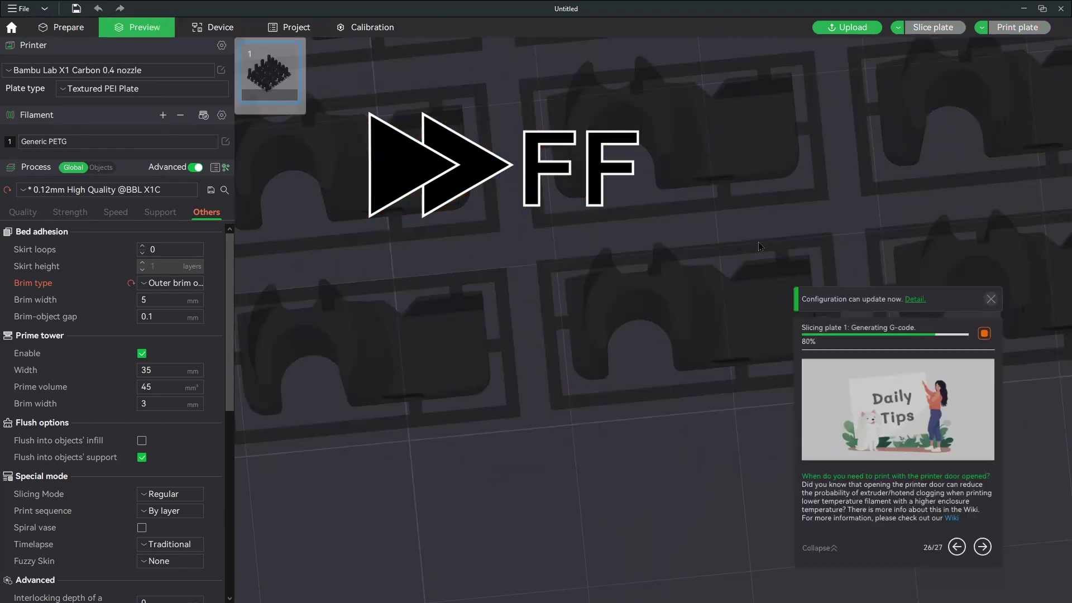
Step: Examine the sliced tools, then limit the preview to layer 1 to check how the brim, frames and tabs print
scroll(615, 434, down, 5)
scroll(615, 436, up, 5)
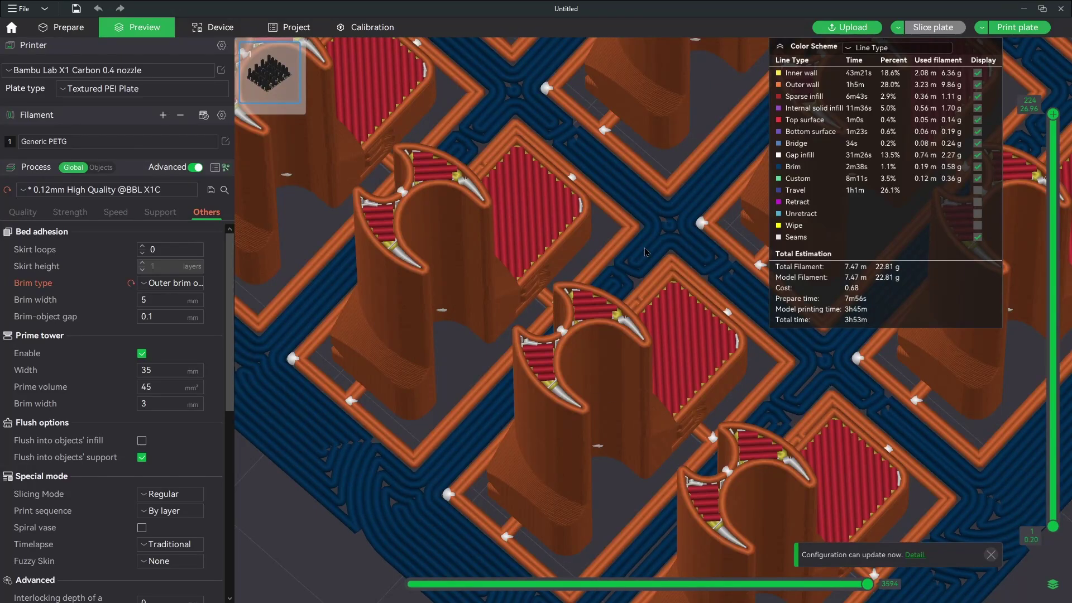
scroll(645, 251, down, 5)
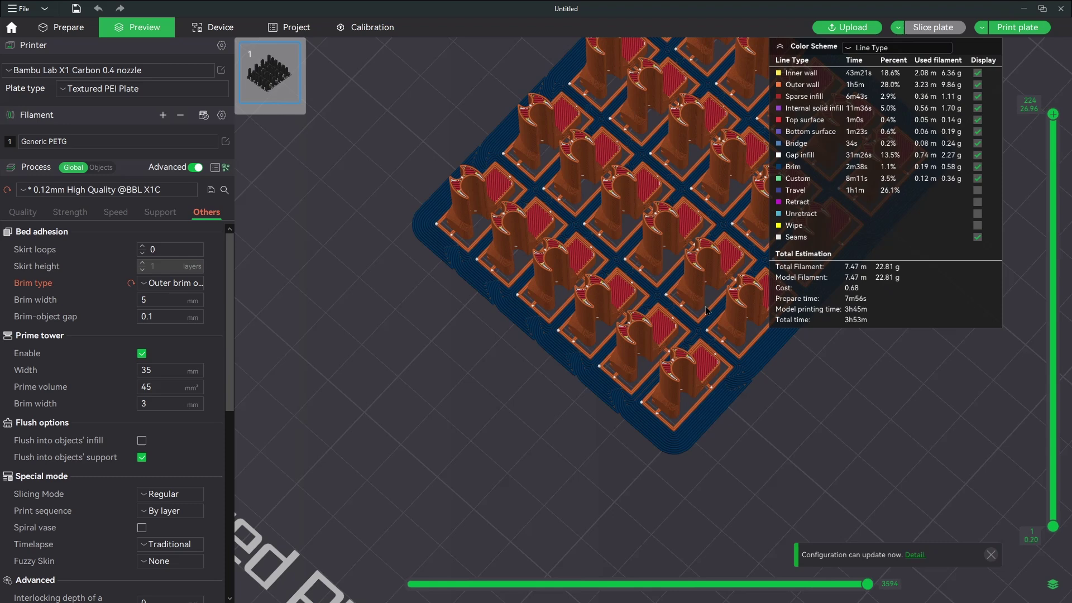
drag(705, 309, 727, 304)
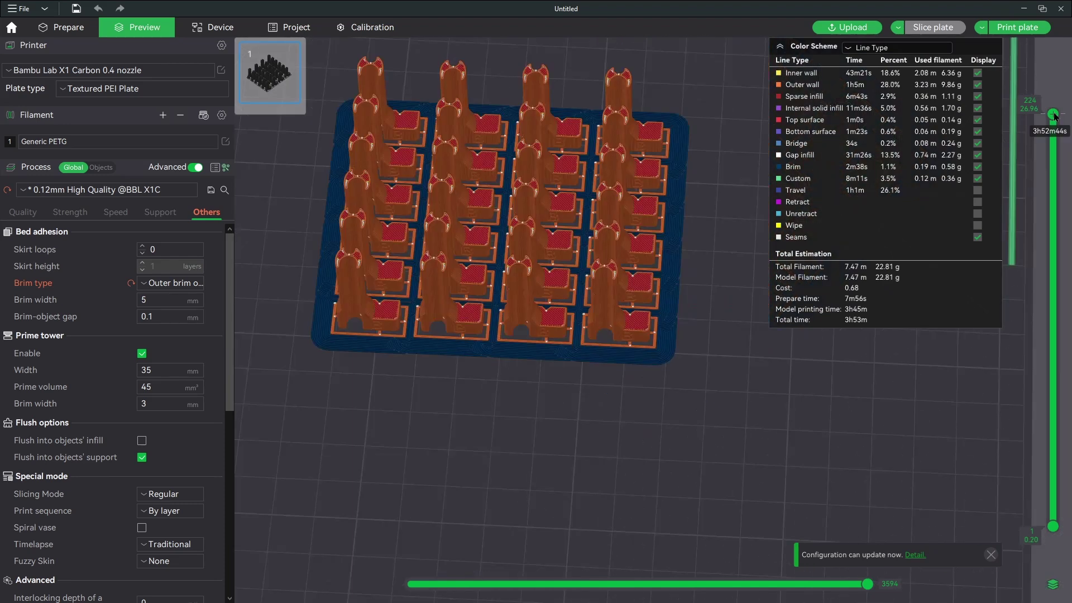
drag(1055, 117, 1004, 546)
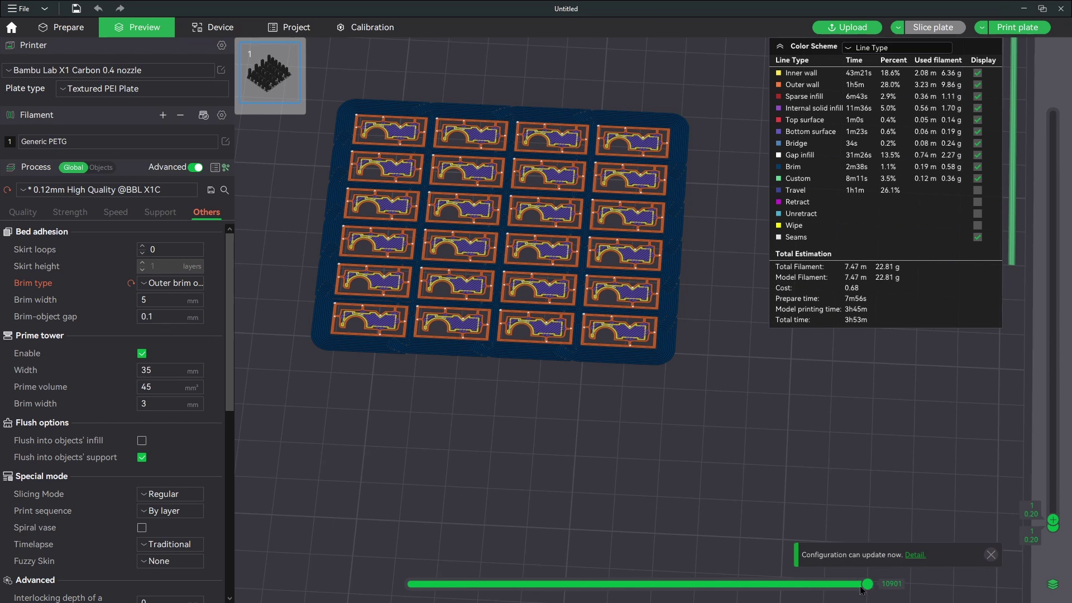
mouse_move(865, 584)
mouse_down()
mouse_move(411, 584)
mouse_move(821, 599)
mouse_move(885, 591)
mouse_up()
scroll(504, 373, up, 5)
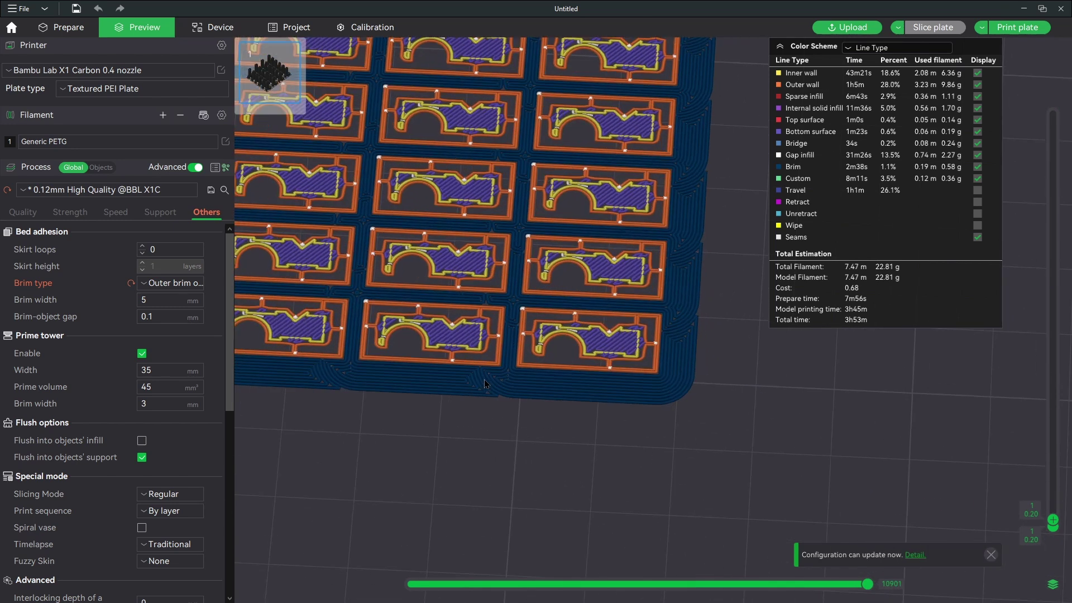
scroll(556, 368, up, 2)
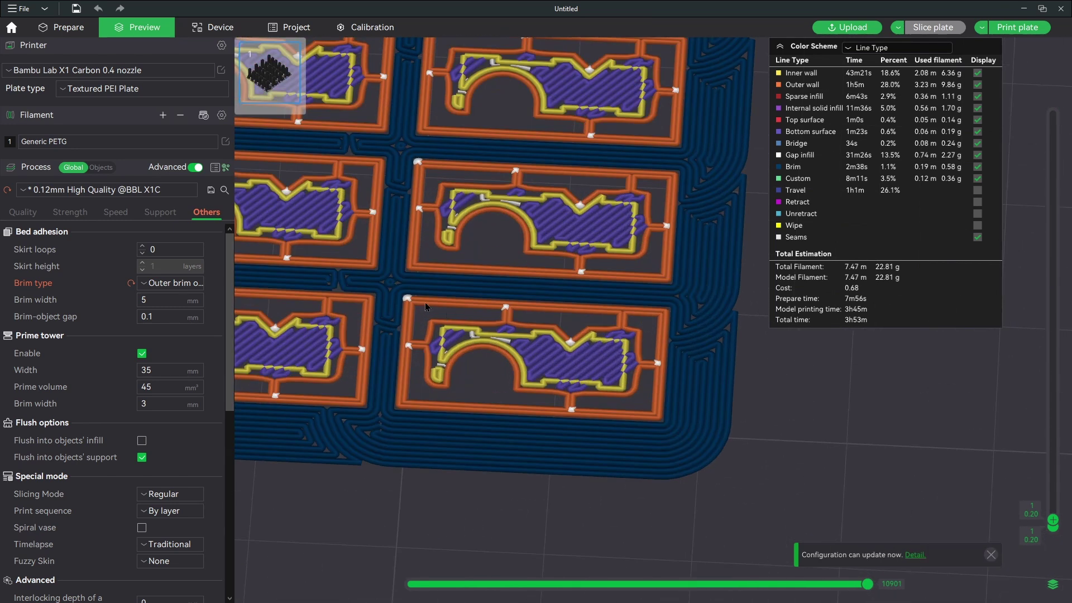
drag(414, 303, 440, 410)
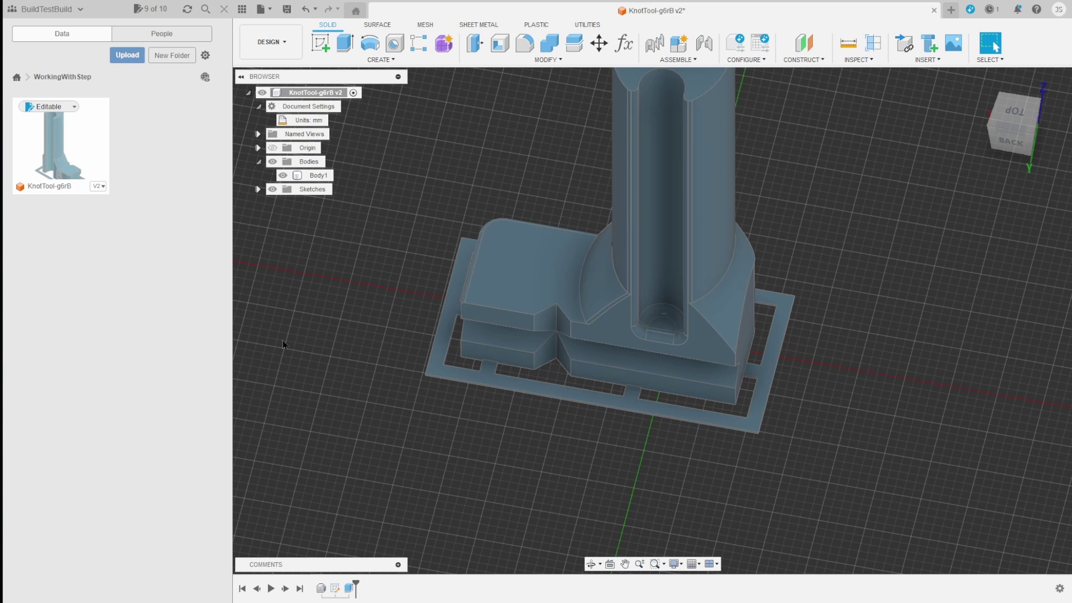
Step: Add a user parameter named brimWidth in mm with the expression (0.8*2)*1 mm
click(560, 61)
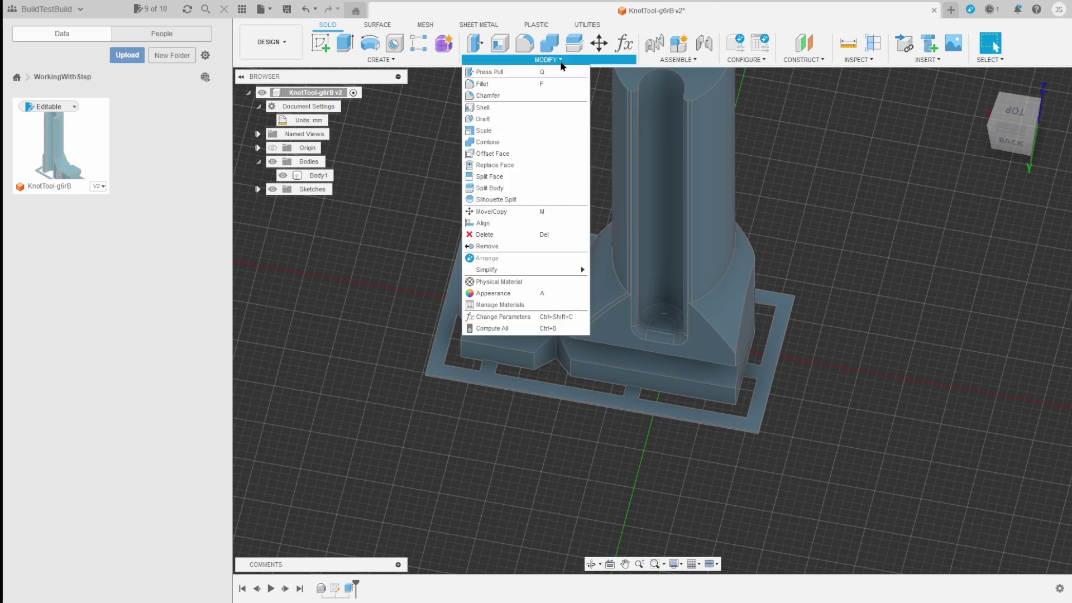
click(495, 317)
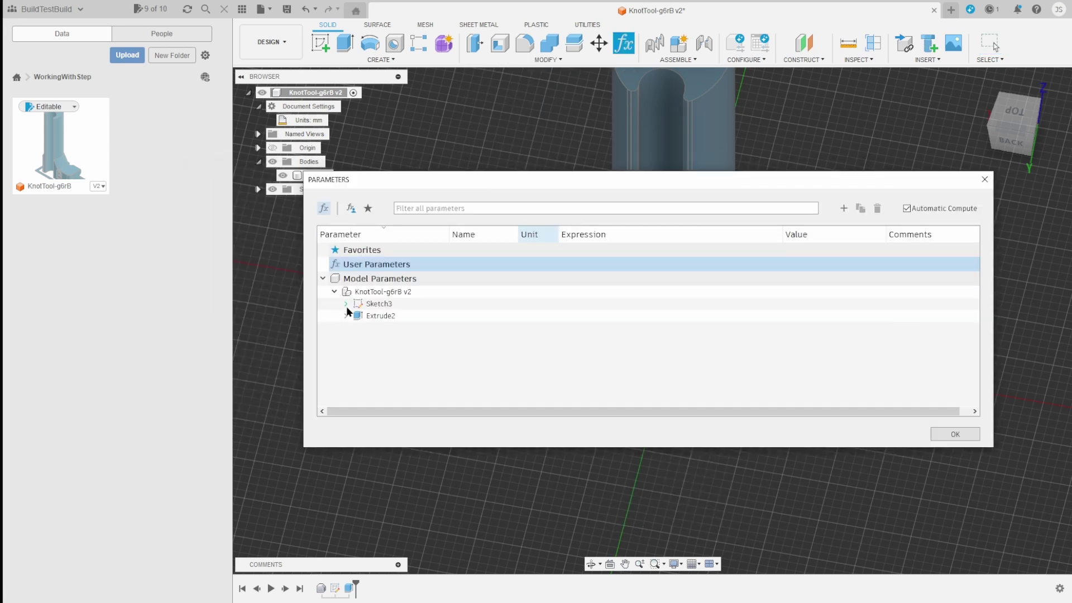
click(346, 304)
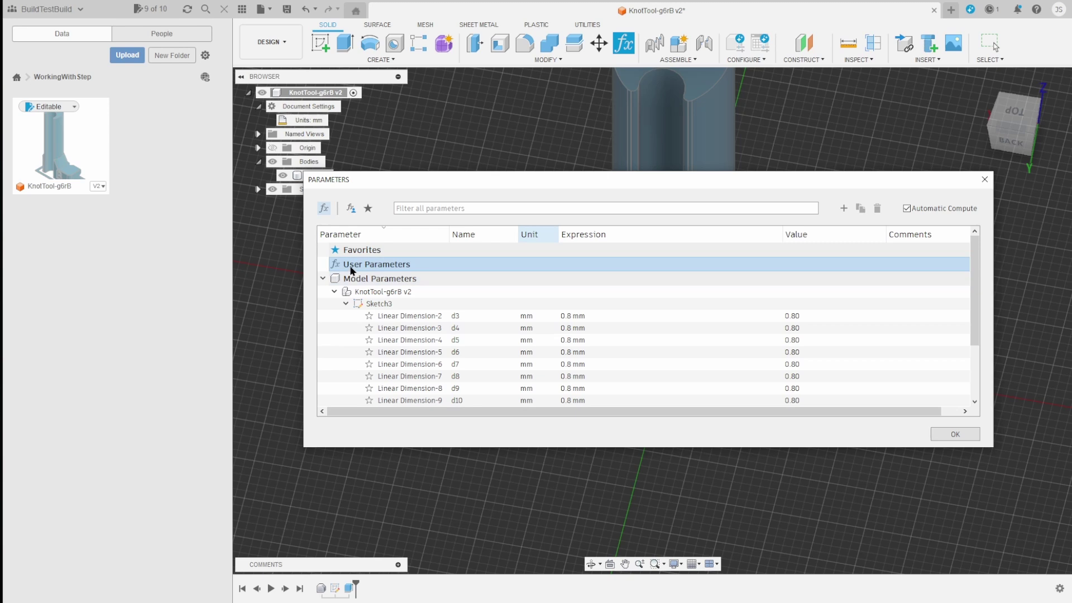
click(844, 208)
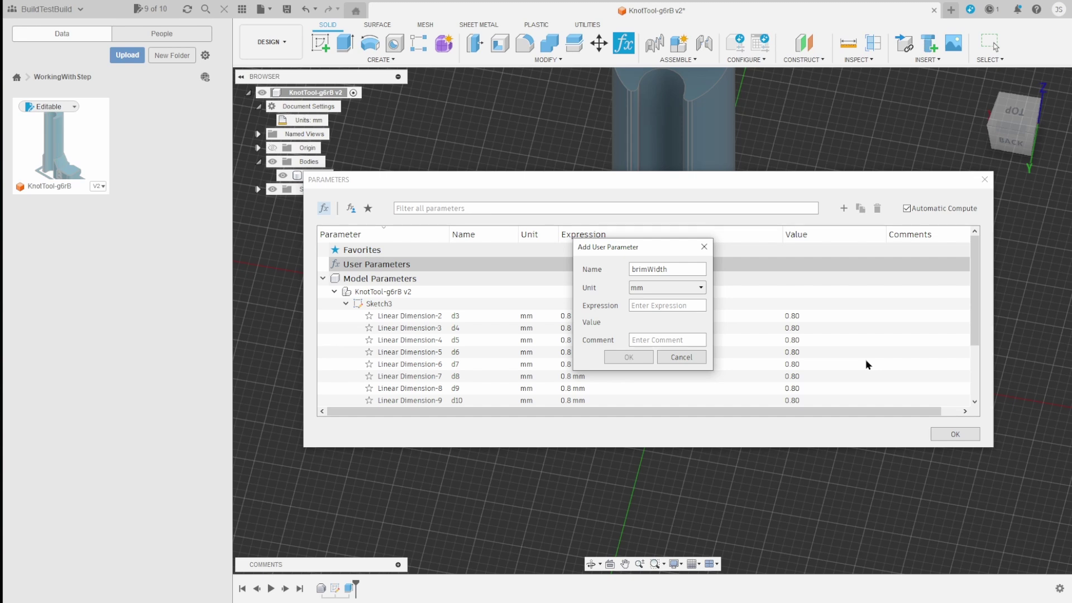
key(Tab)
text(0)
click(628, 357)
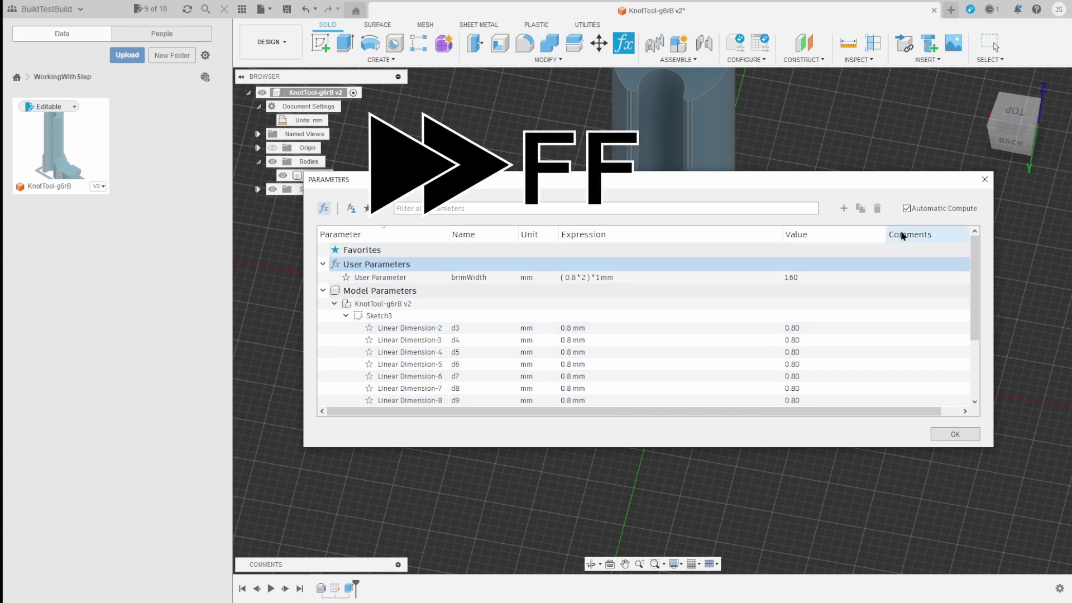
Step: Add a user parameter named tabWidth in mm with the expression 0.8*2
click(844, 208)
text(tabWidth)
click(657, 304)
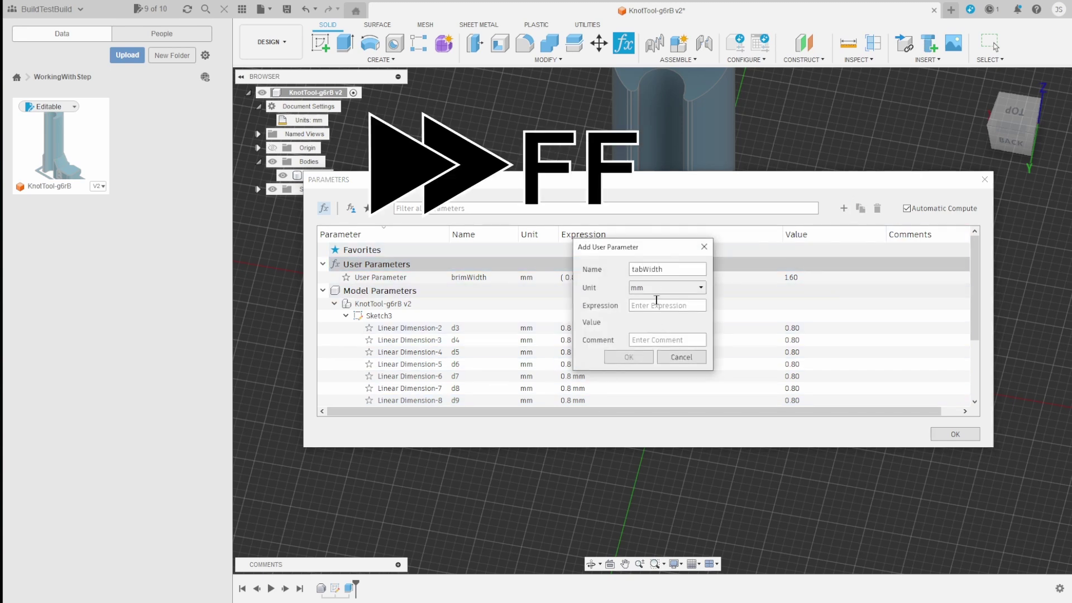
text(0.8*2)
click(629, 357)
Step: Add a user parameter named brimOffset in mm with the expression 0.8*2
click(843, 208)
text(brimOffset)
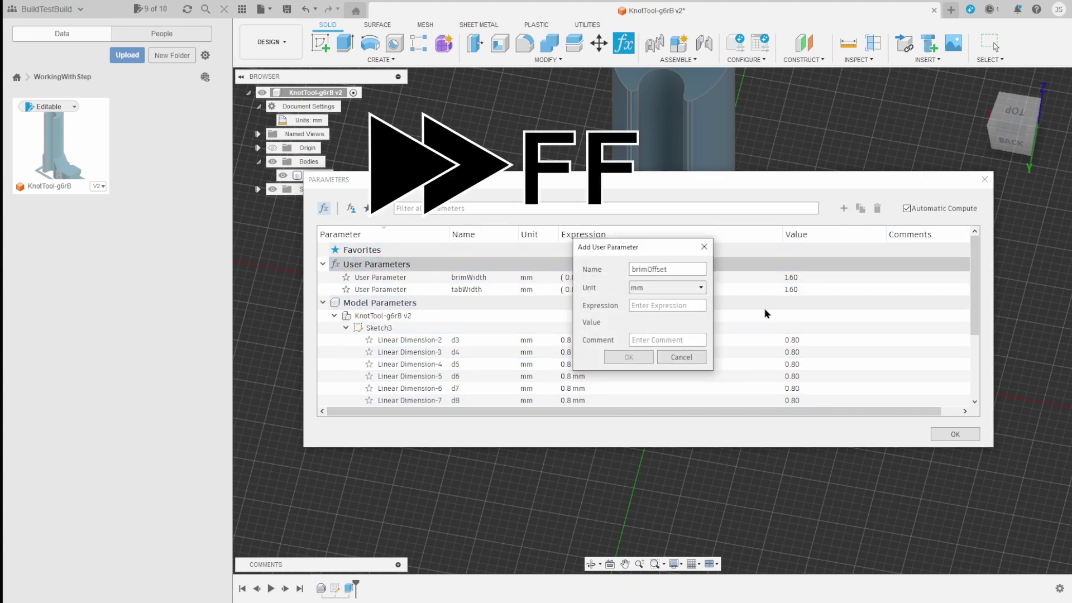
click(692, 306)
text(0.8*2)
key(Return)
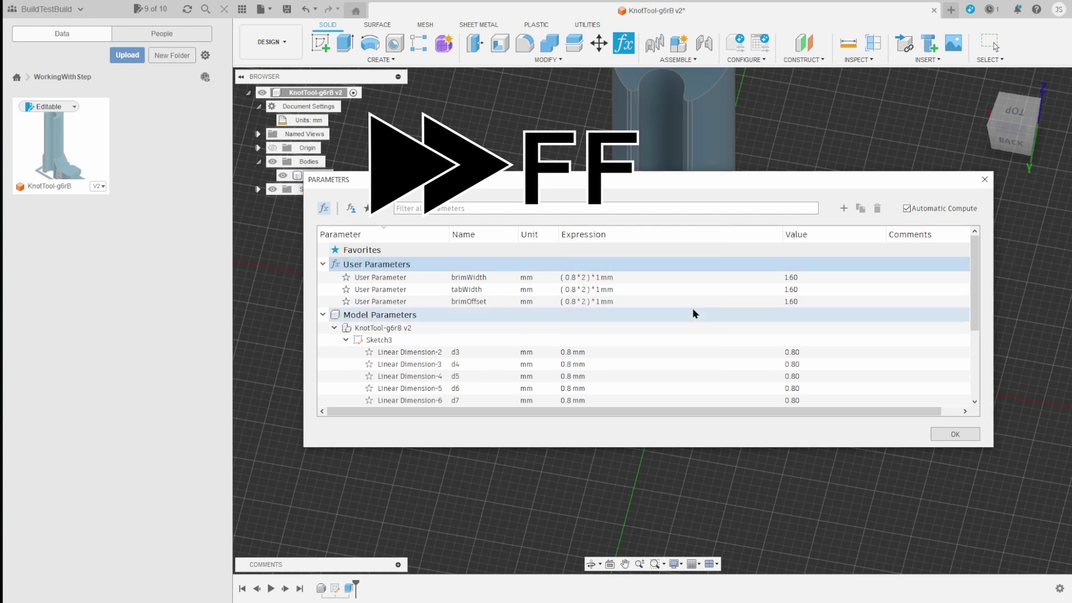
Step: Close the parameters, make Sketch3 visible and open it for editing
drag(575, 180, 612, 116)
click(992, 491)
click(258, 189)
click(283, 203)
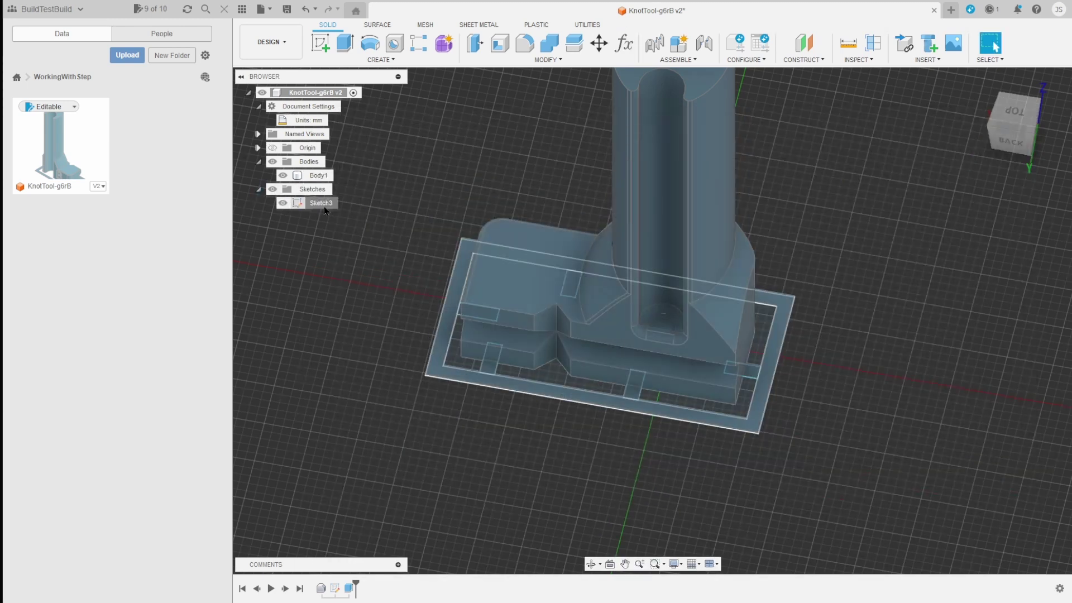
double_click(324, 207)
double_click(325, 204)
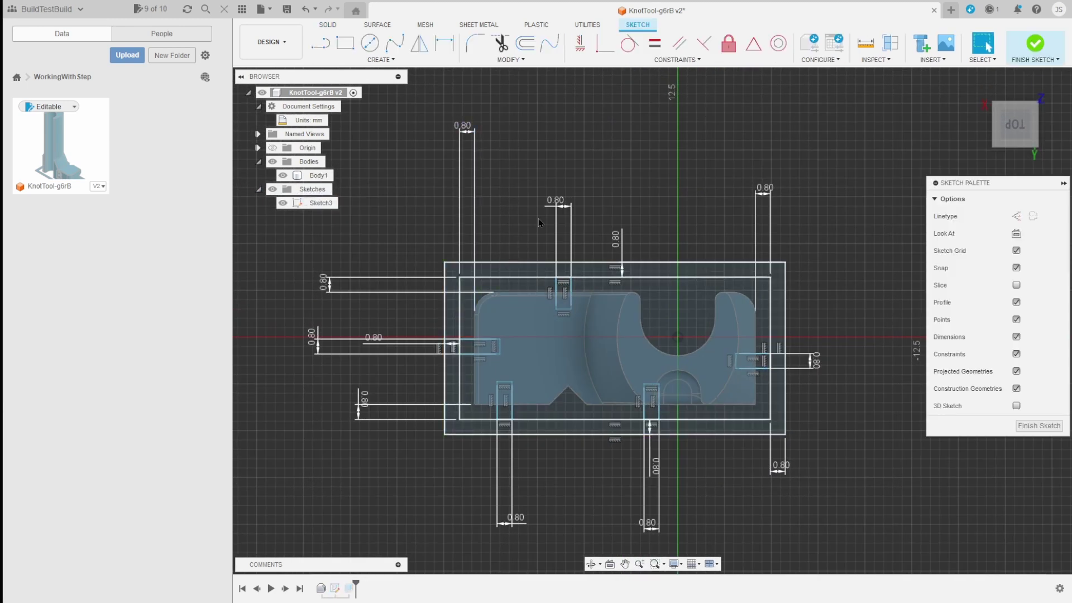
Step: Link the gap dimension between the tool's upper edge and the frame to the brimOffset parameter
key(shift+p)
drag(573, 118, 568, 153)
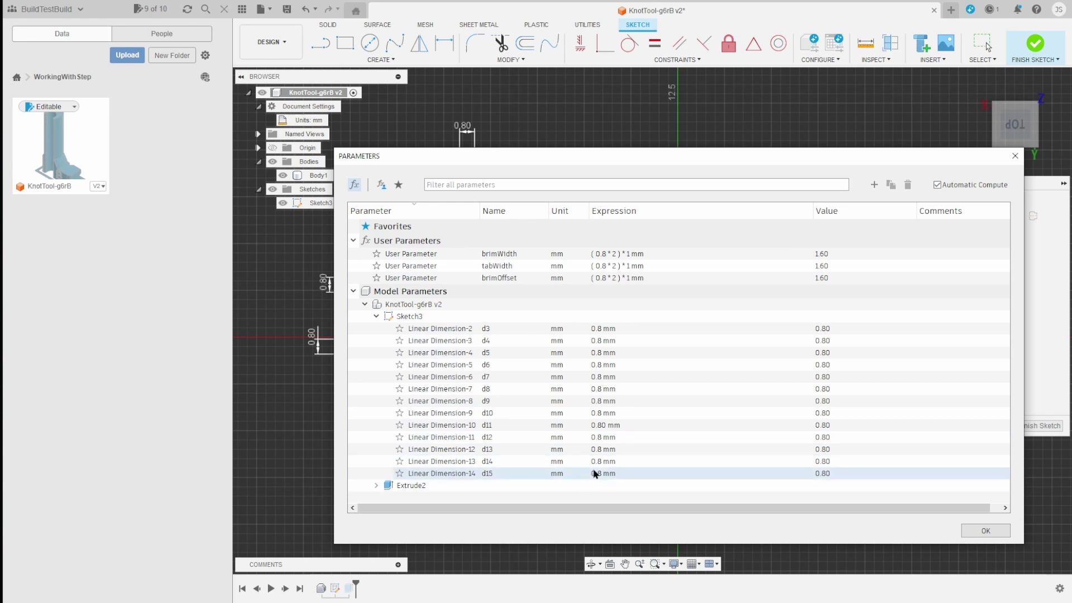
drag(651, 158, 632, 175)
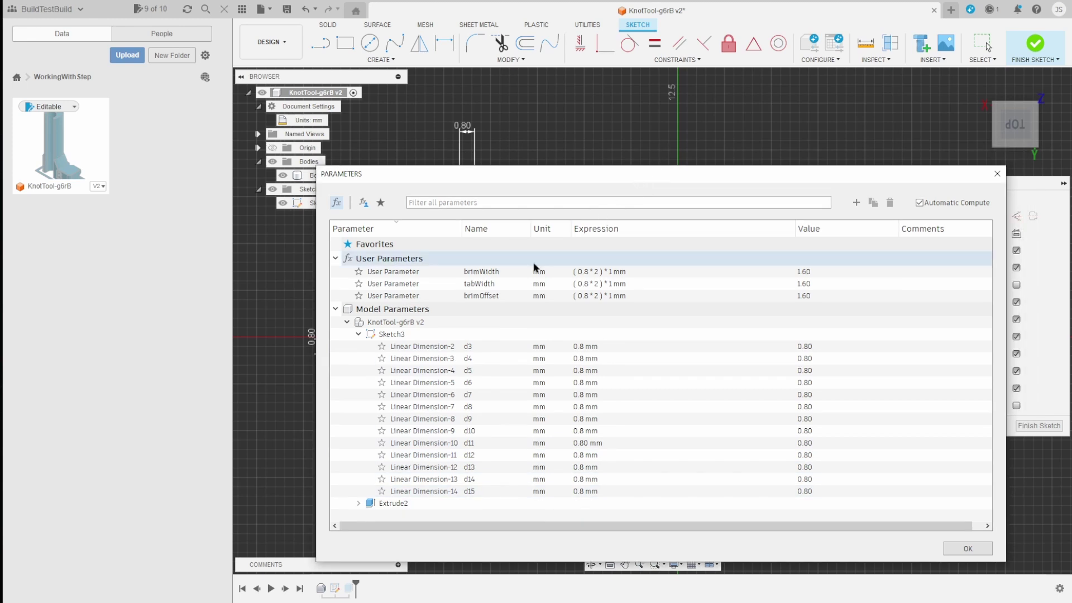
double_click(480, 297)
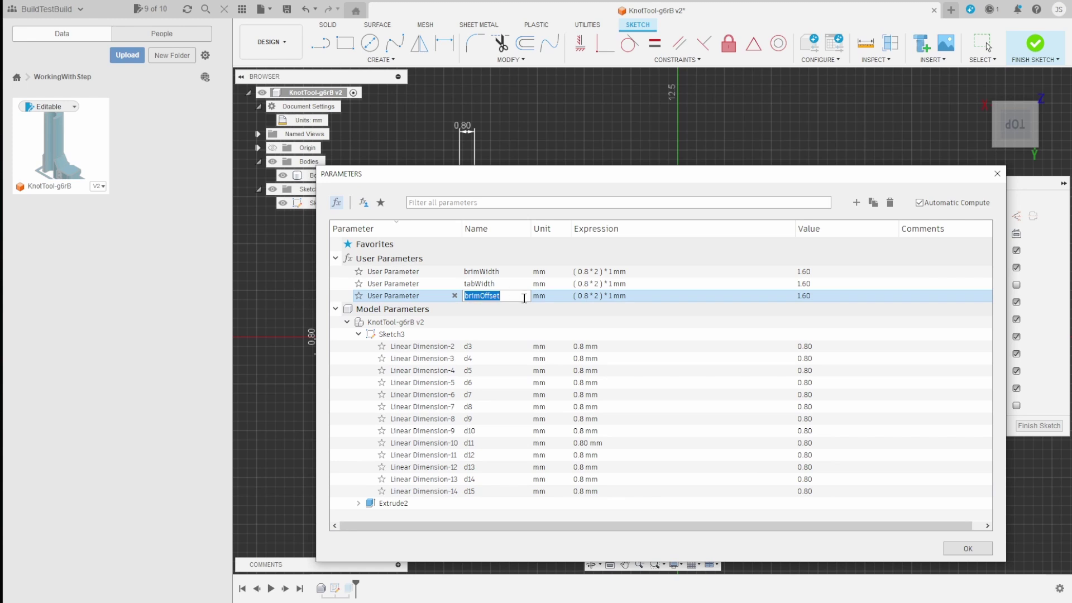
click(967, 549)
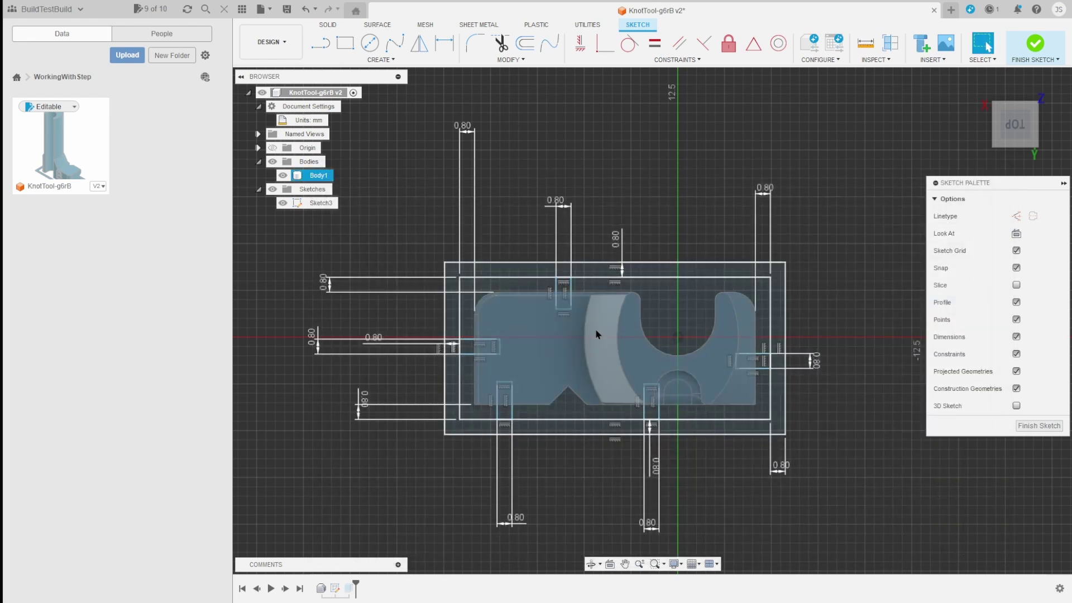
double_click(323, 283)
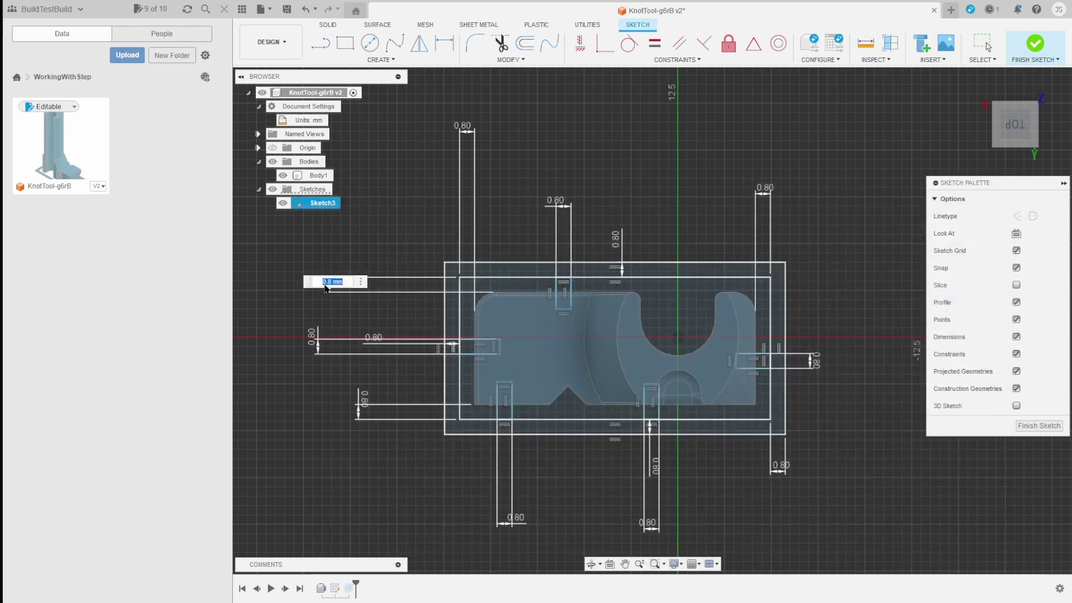
text(brimOffset)
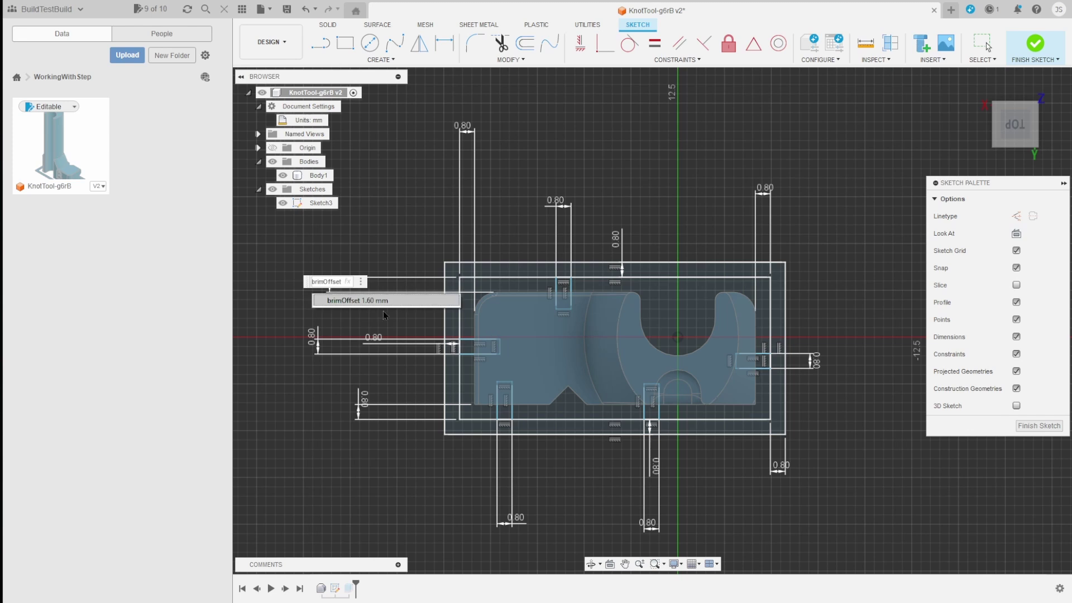
click(370, 302)
key(Return)
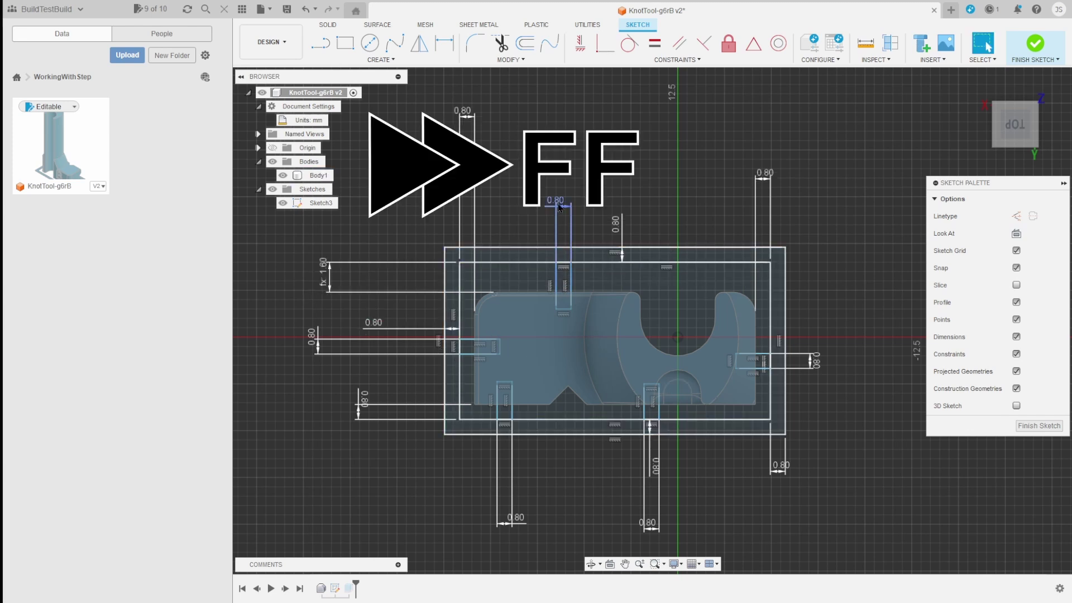
Step: Link the gap dimension between the tool's lower edge and the frame to brimOffset
double_click(364, 398)
text(brimOffset)
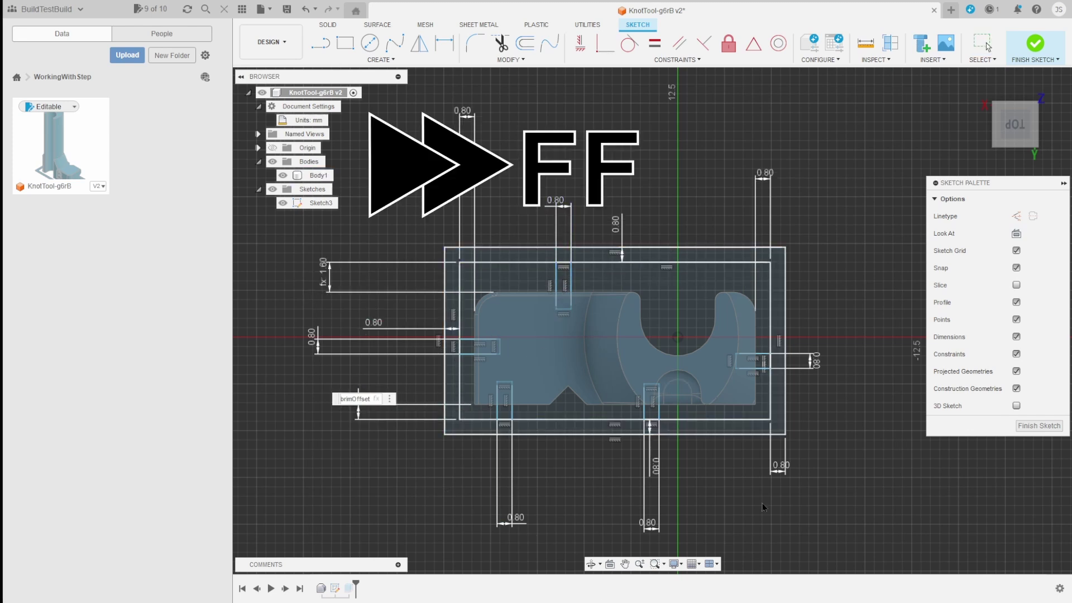
double_click(767, 174)
double_click(358, 399)
text(brimOffset)
click(363, 419)
text(brimOffset)
key(Return)
Step: Link the gap dimensions between the tool's right and left ends and the frame to brimOffset
double_click(764, 173)
text(brimOffset)
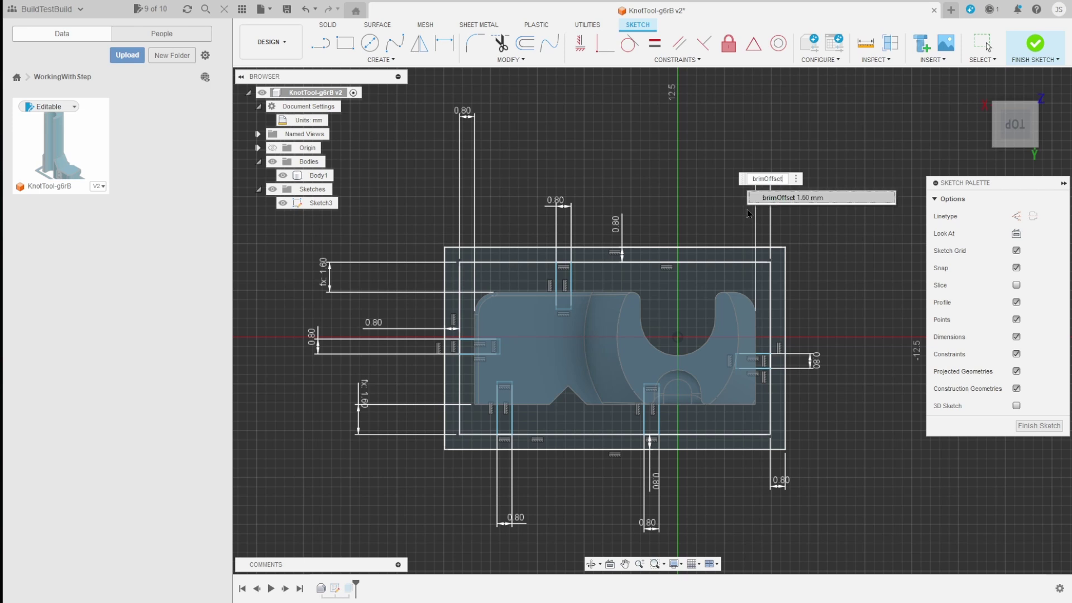
click(769, 198)
key(Return)
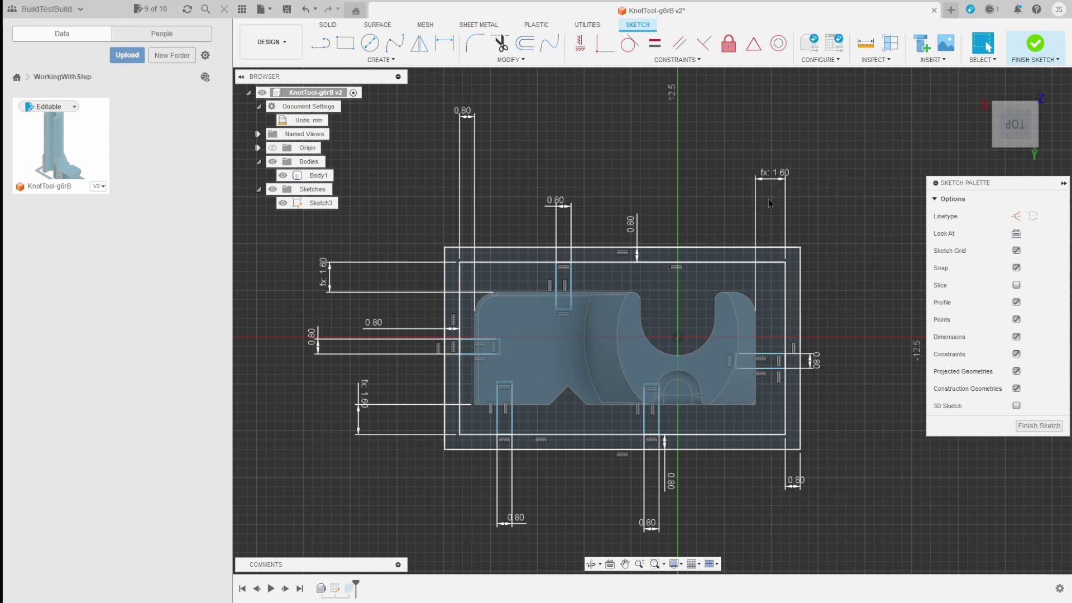
double_click(463, 110)
text(brimOffset)
key(Return)
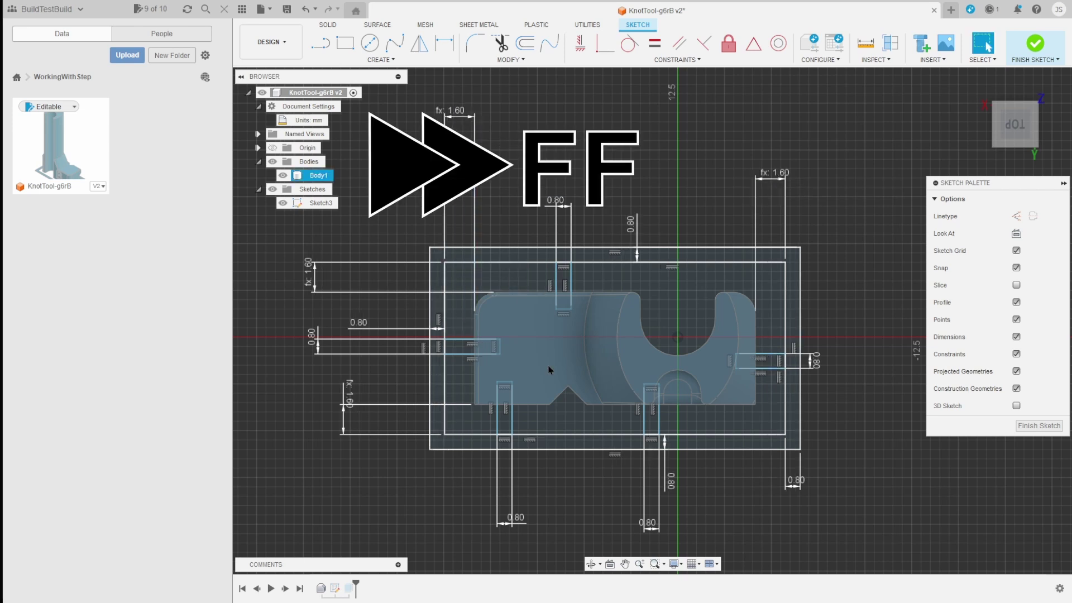
Step: Change the tabWidth user parameter to (0.8*1)*1 mm and close the parameters
key(shift+p)
click(479, 284)
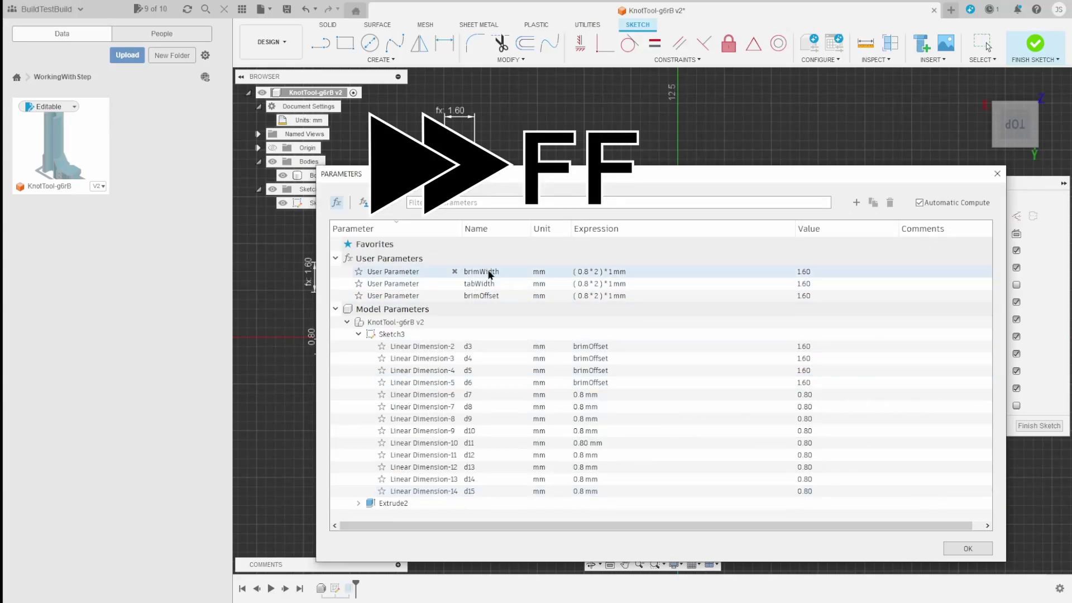
click(479, 284)
click(594, 283)
key(BackSpace)
text(1)
click(968, 548)
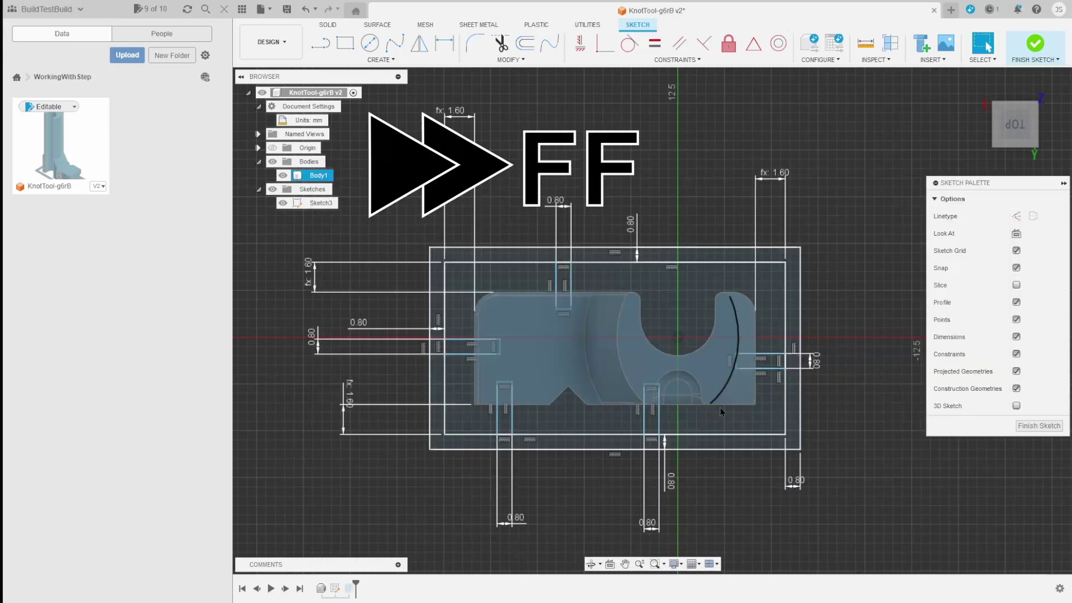
Step: Link the width dimensions of the upper tab and the left tab to tabWidth
double_click(559, 201)
text(tabWidth)
key(Return)
double_click(312, 337)
text(tabWidth)
click(363, 357)
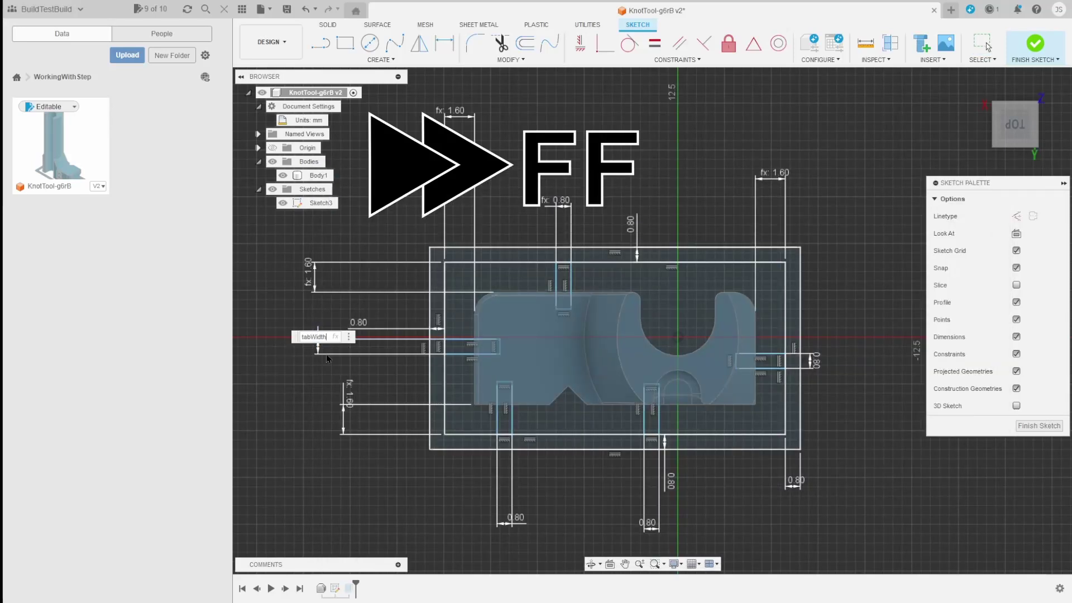
key(Return)
Step: Link the width dimensions of the two lower tabs and the right tab to tabWidth
double_click(508, 518)
text(tabWidth)
click(577, 544)
key(Return)
click(651, 525)
double_click(648, 523)
text(tabWidth)
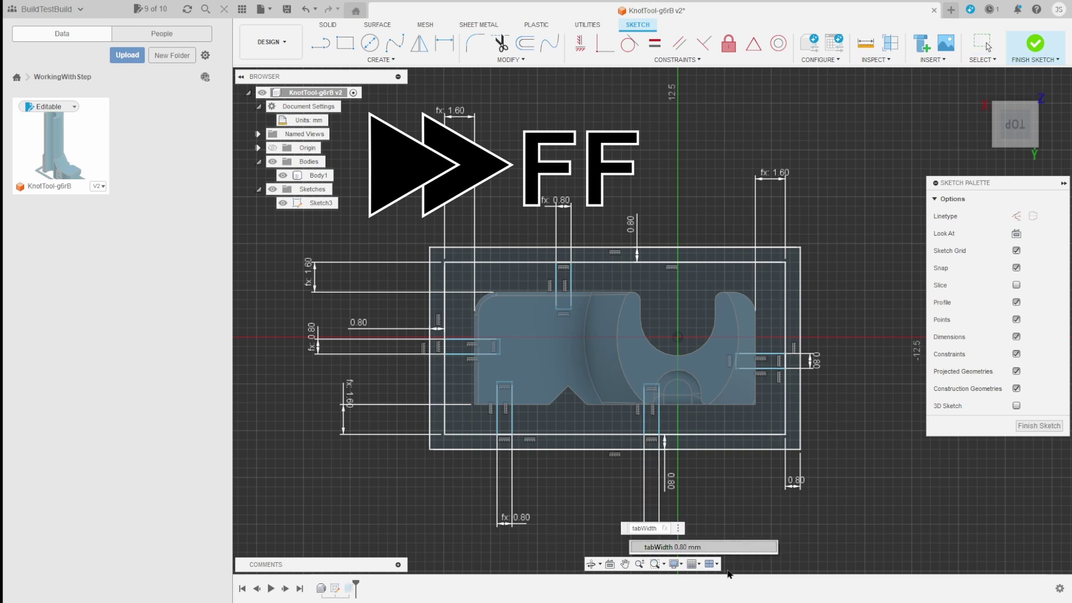
key(Return)
key(Return)
double_click(815, 360)
text(tabWidth)
key(Return)
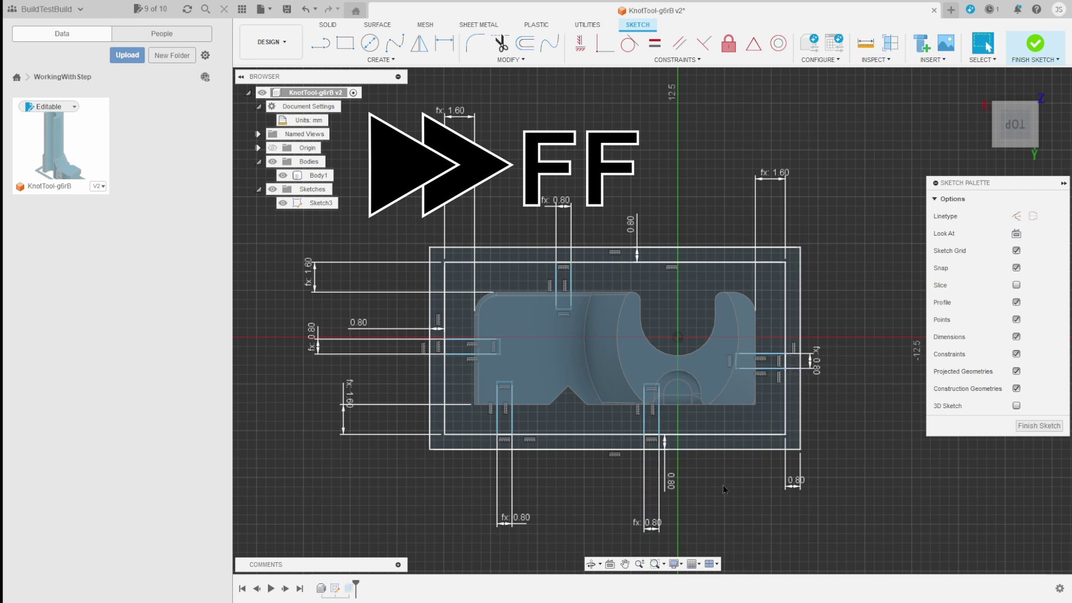
Step: Replace the expressions of the four frame width dimensions d7 to d10 with brimWidth in the parameter table
key(shift+p)
click(484, 272)
key(ctrl+c)
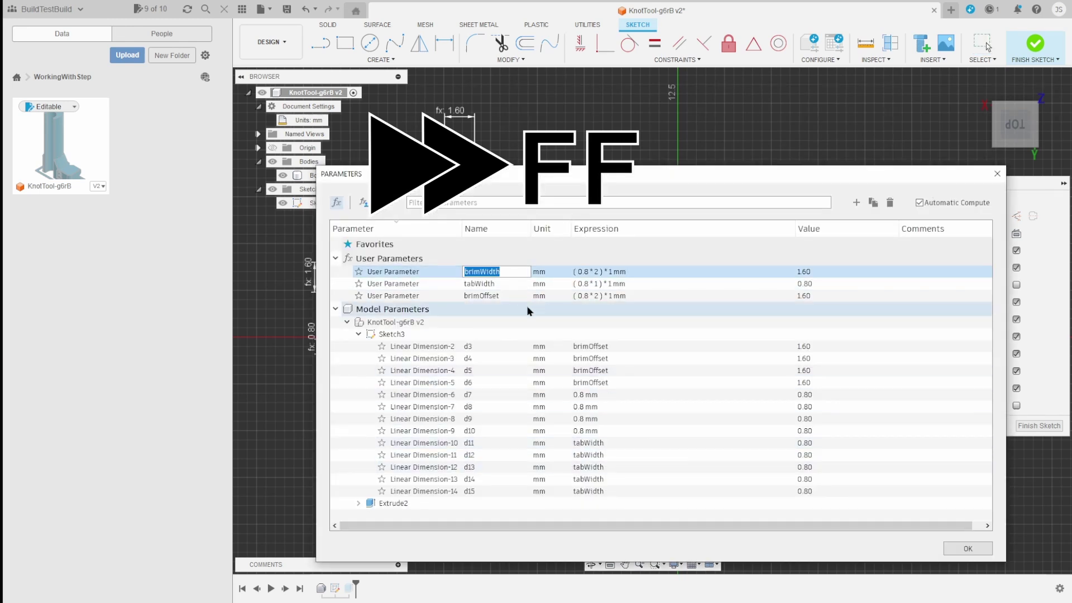
click(610, 395)
key(ctrl+v)
click(612, 406)
key(ctrl+v)
click(611, 419)
key(ctrl+v)
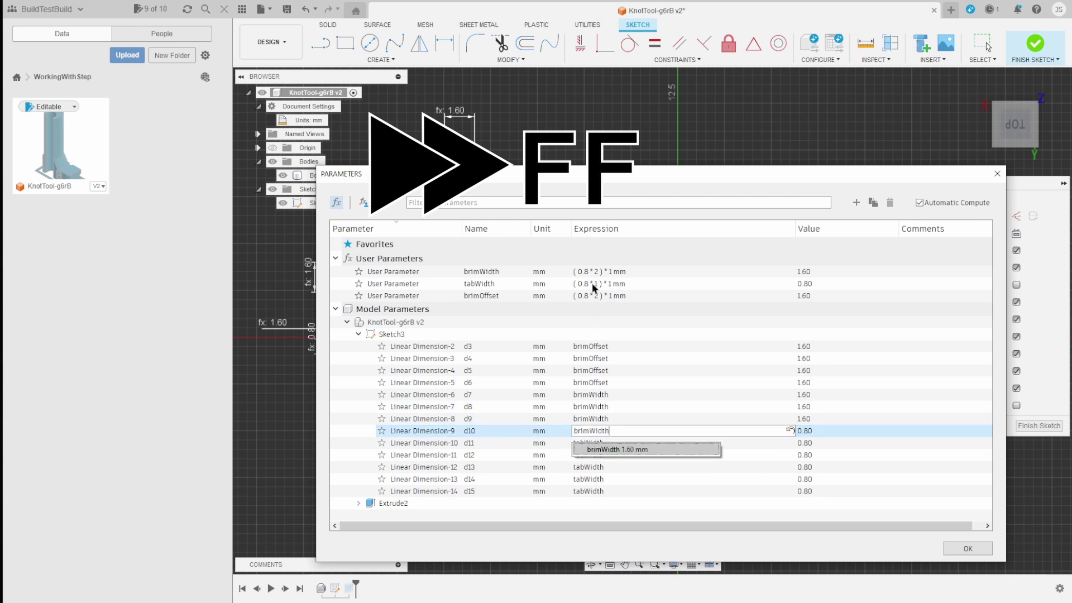
key(Return)
Step: Change the user parameters brimWidth to (0.4*2)*1 mm and tabWidth to (0.4*1)*1 mm
double_click(587, 271)
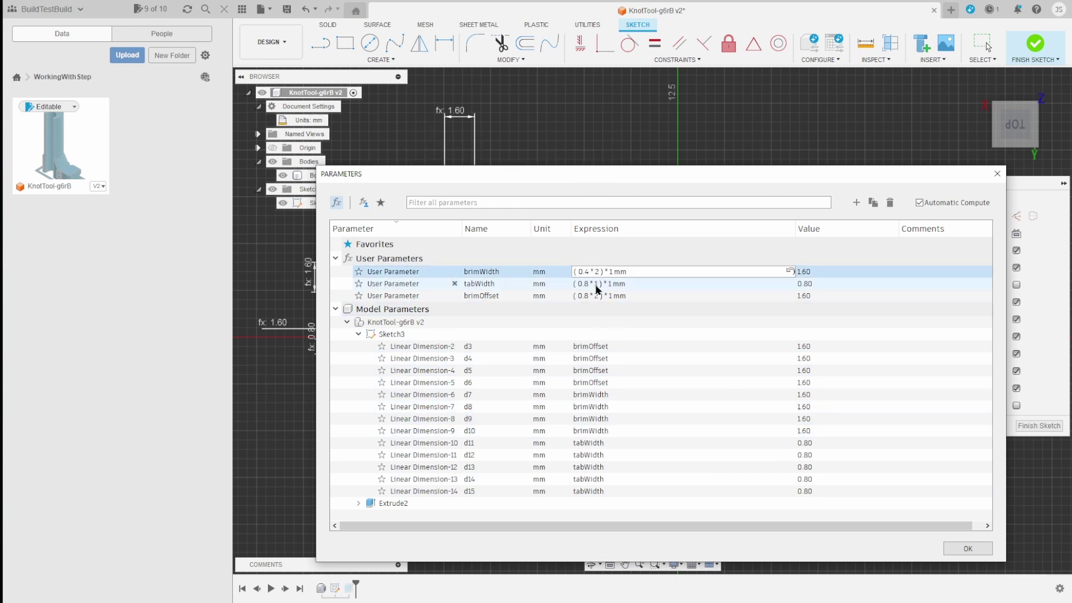
click(590, 284)
key(Home)
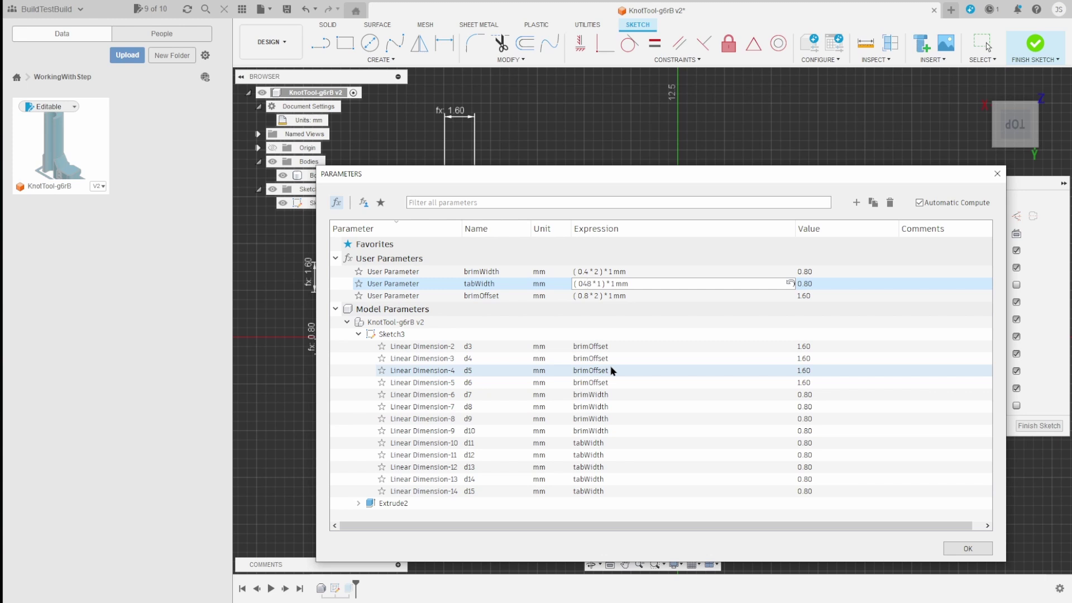
key(Tab)
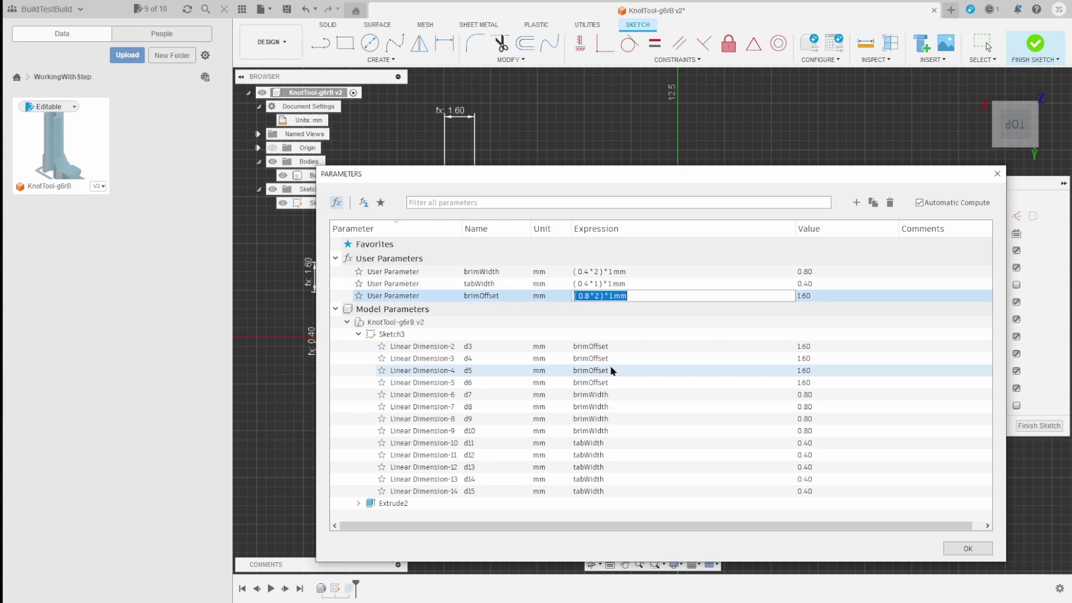
Step: Change the brimOffset user parameter to (0.4*2)*1 mm
key(Home)
key(Right)
key(Right)
key(Right)
key(Right)
key(Right)
key(BackSpace)
text(4)
Step: Change the tabWidth user parameter to (0.4*12)*1 mm
click(600, 279)
click(599, 278)
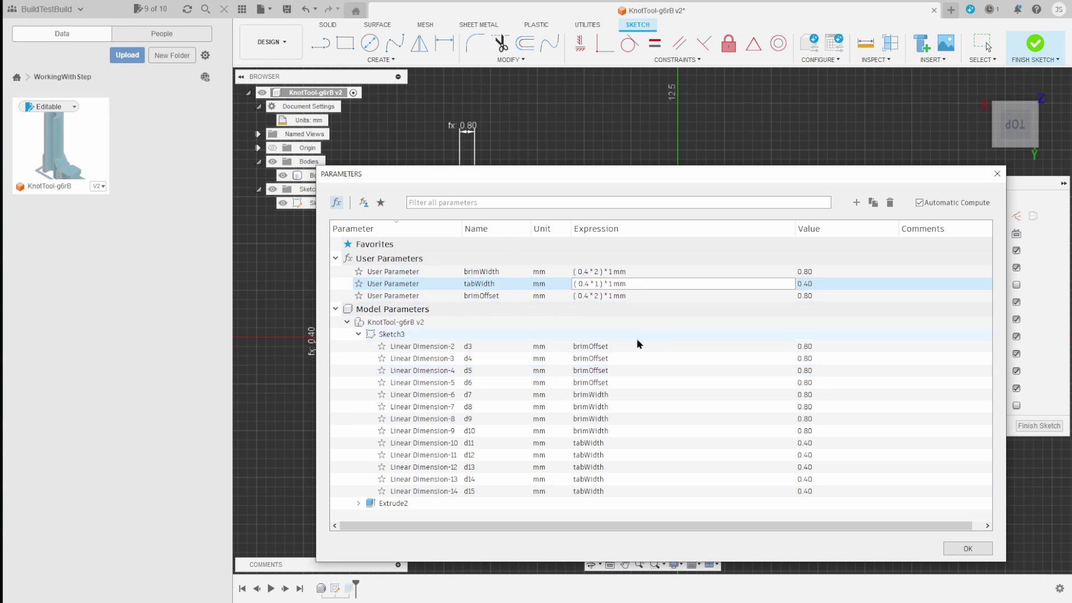
text(2)
key(Return)
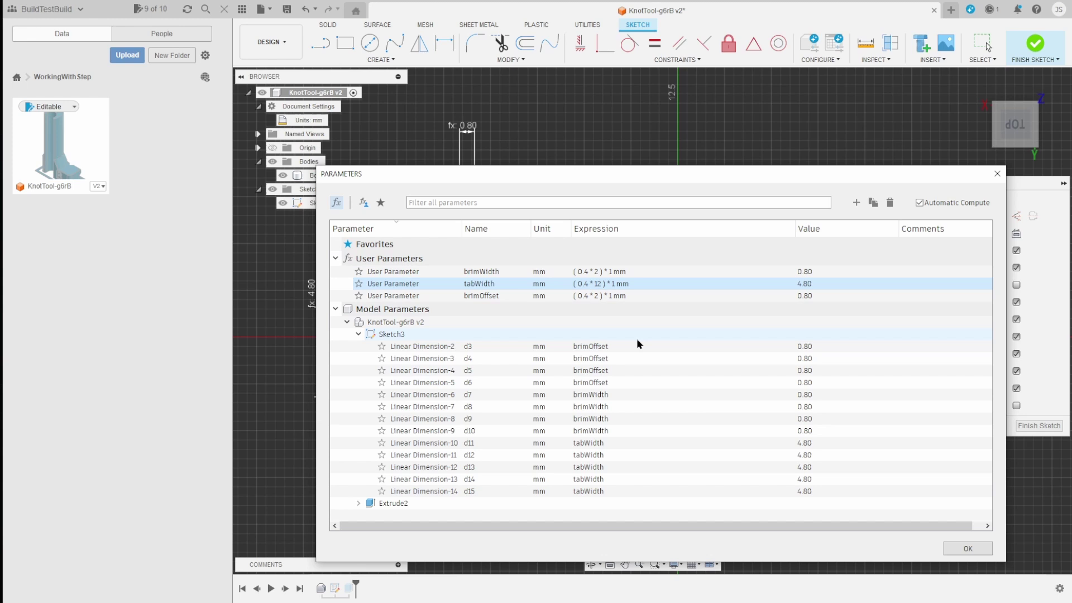
Step: Change the tabWidth user parameter to (0.4*2)*1 mm and finish the sketch
click(600, 294)
click(601, 284)
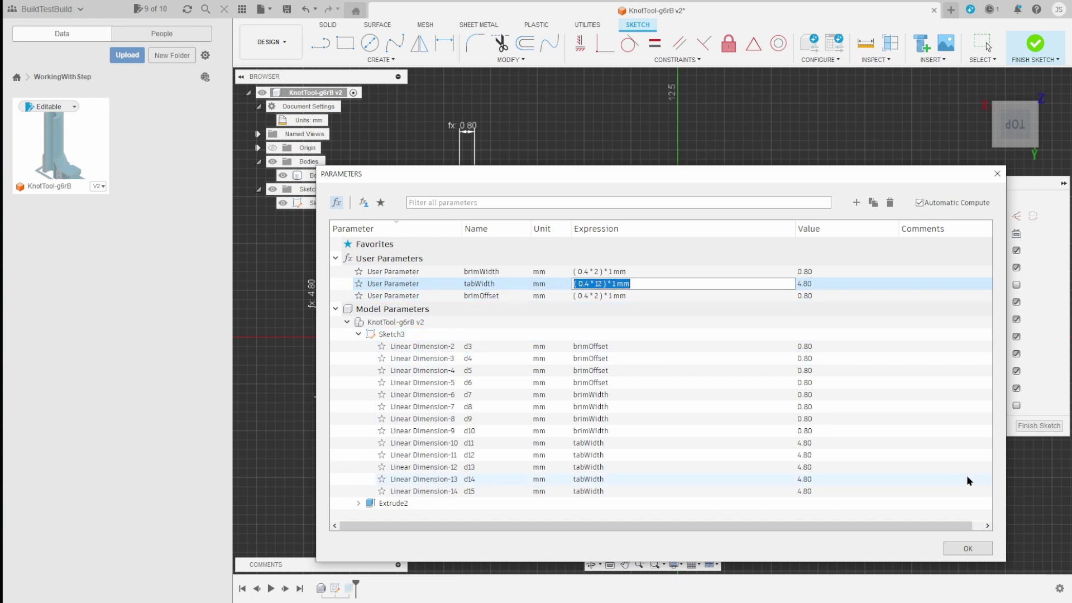
key(Right)
key(Left)
key(Left)
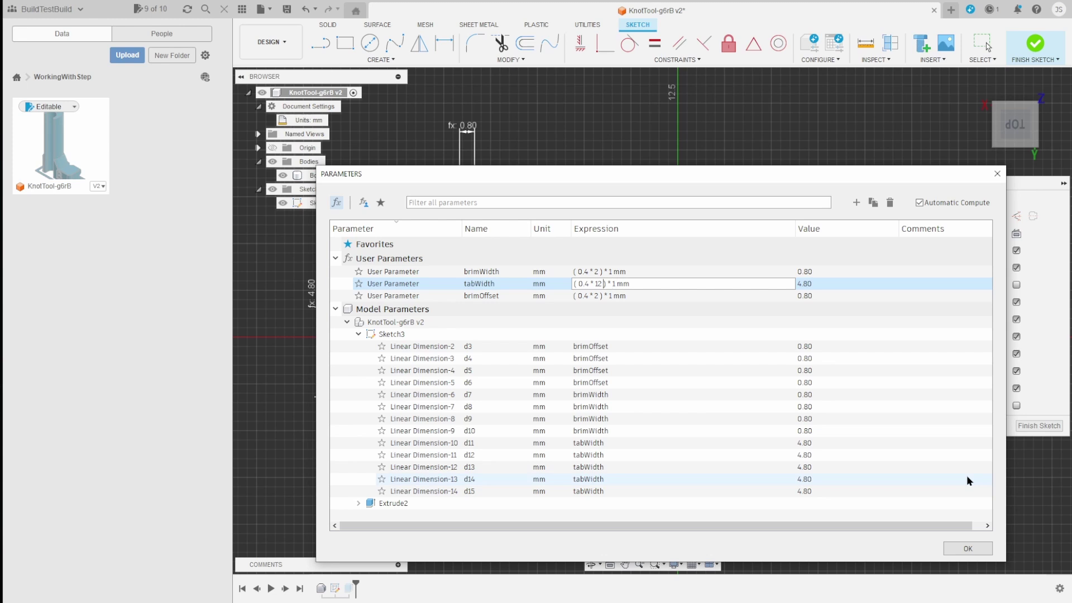
click(970, 548)
click(1039, 425)
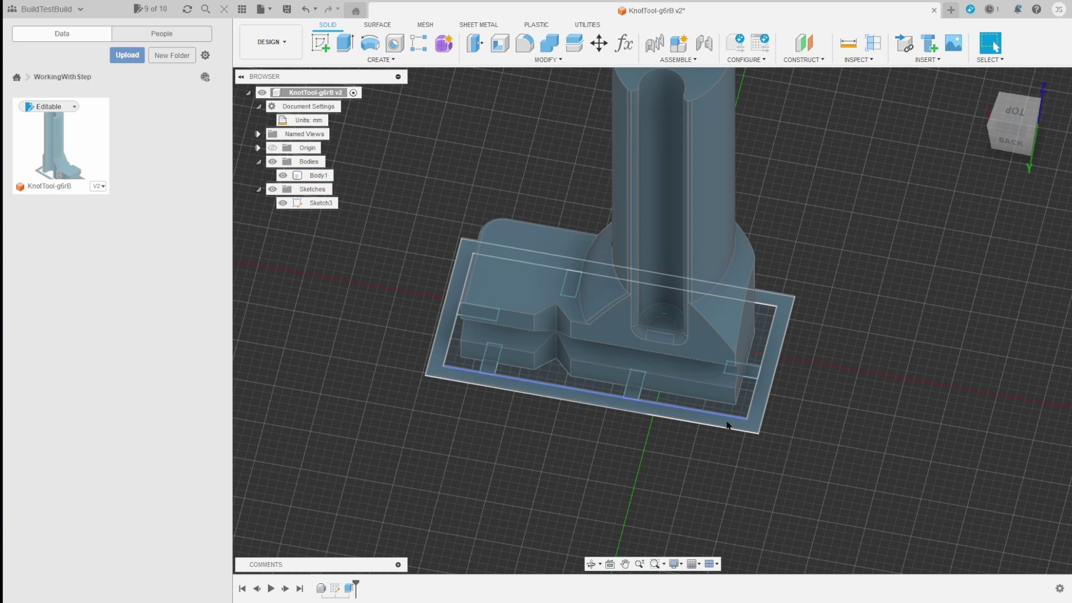
Step: Set the brimWidth user parameter to (0.4*3)*1 mm and apply it to the model
key(shift+p)
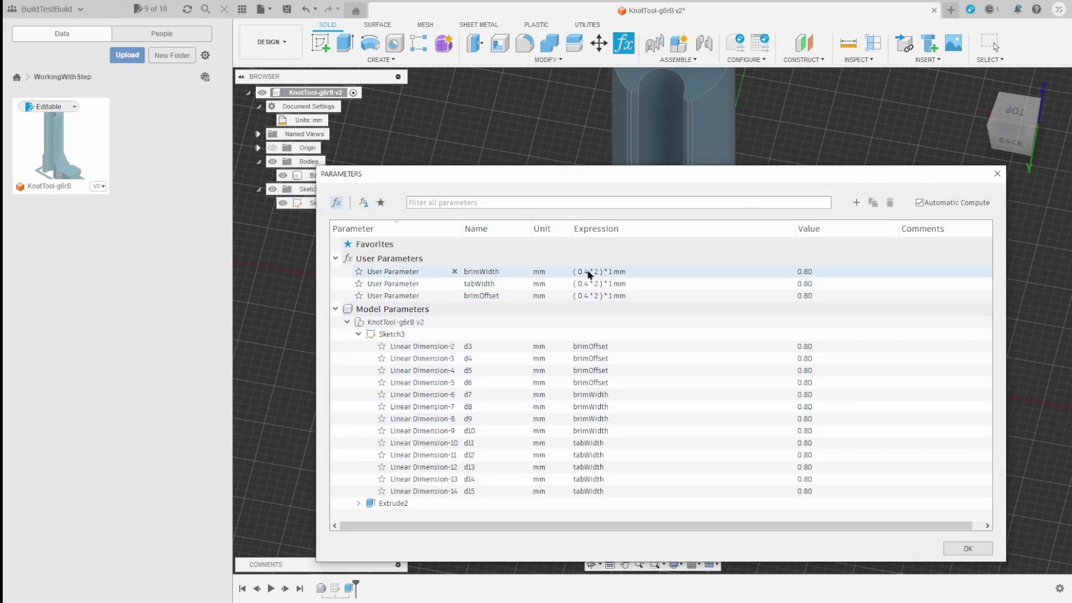
click(590, 272)
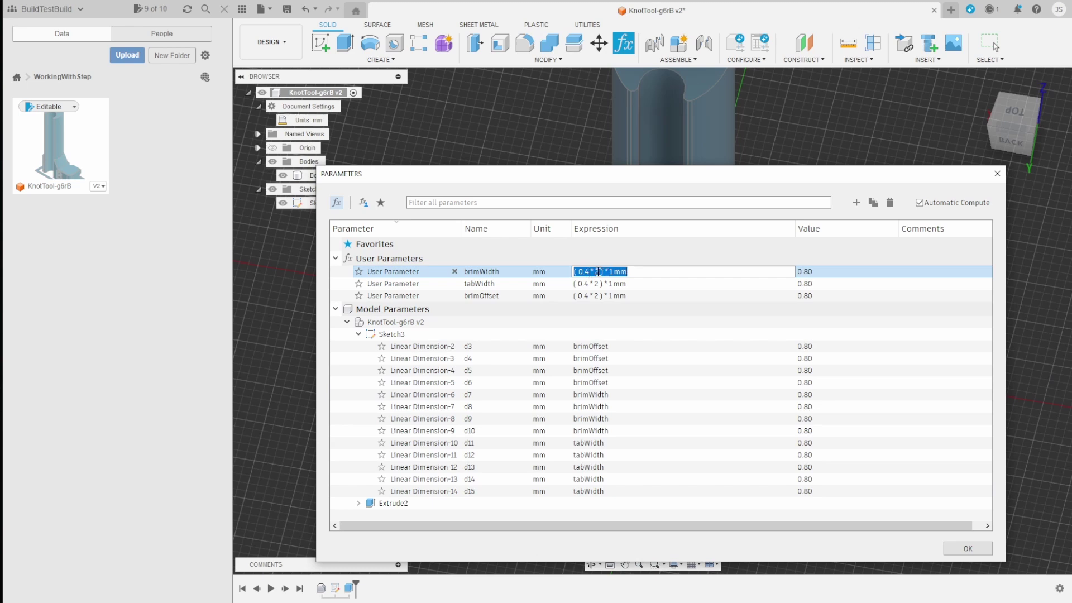
click(599, 272)
key(BackSpace)
text(3)
key(Return)
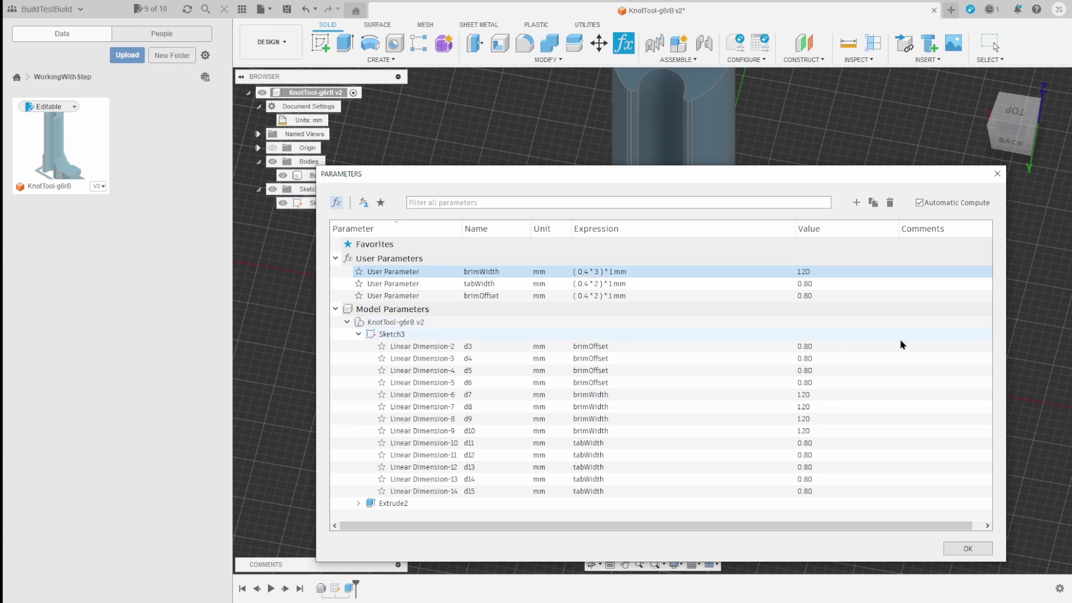
click(956, 549)
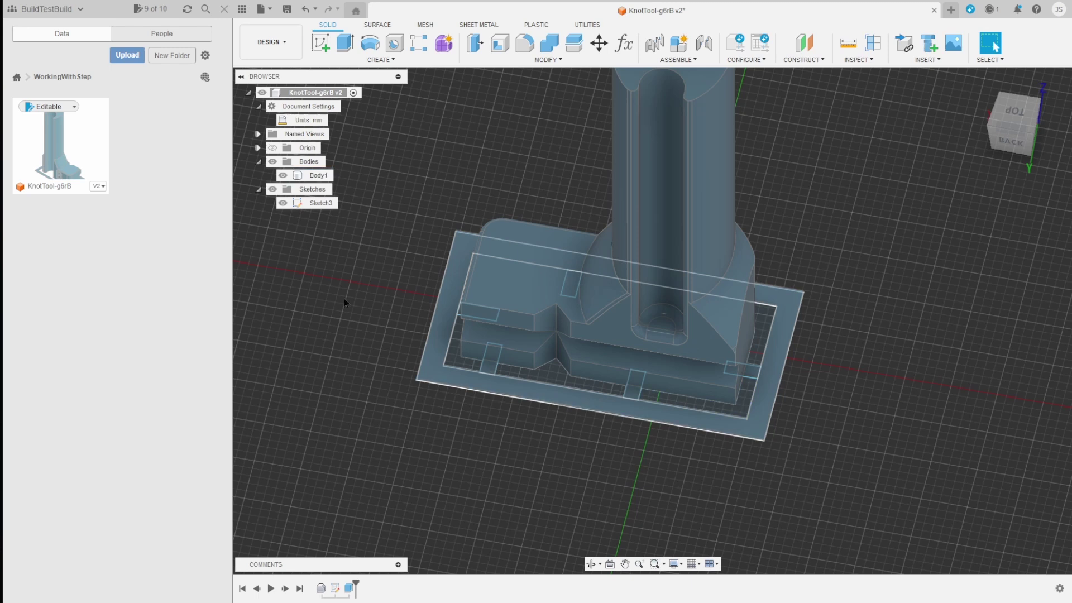
Step: Try a much wider frame by setting brimWidth to (0.4*12)*1 mm, and inspect the result on the model
key(shift+p)
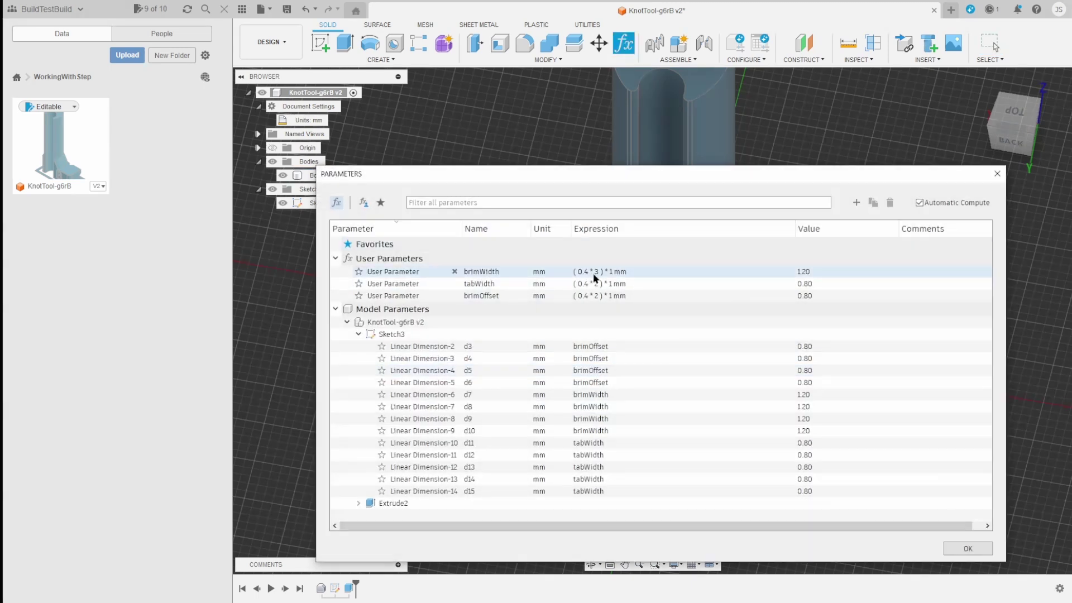
double_click(595, 272)
text(12)
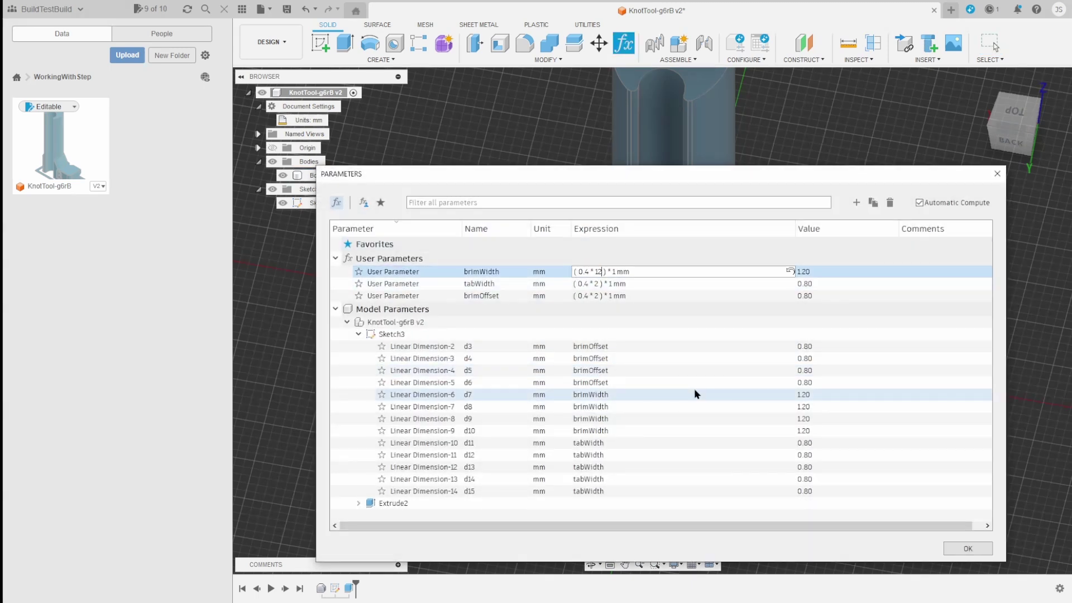
click(966, 548)
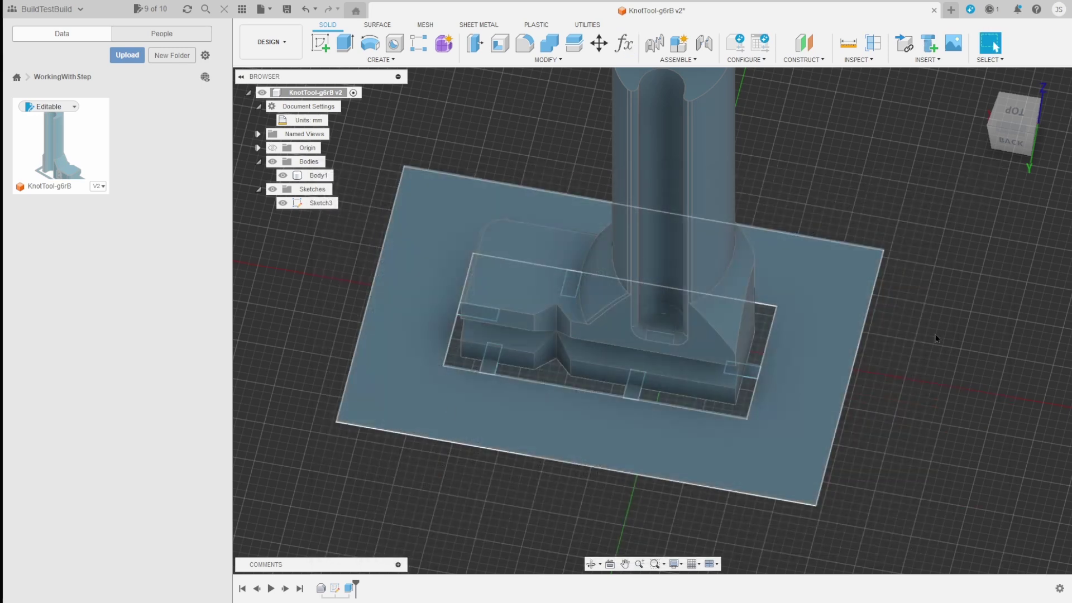
mouse_move(1011, 127)
mouse_down()
mouse_move(1015, 182)
mouse_move(1011, 114)
mouse_up()
shift+middle_drag(652, 320, 652, 296)
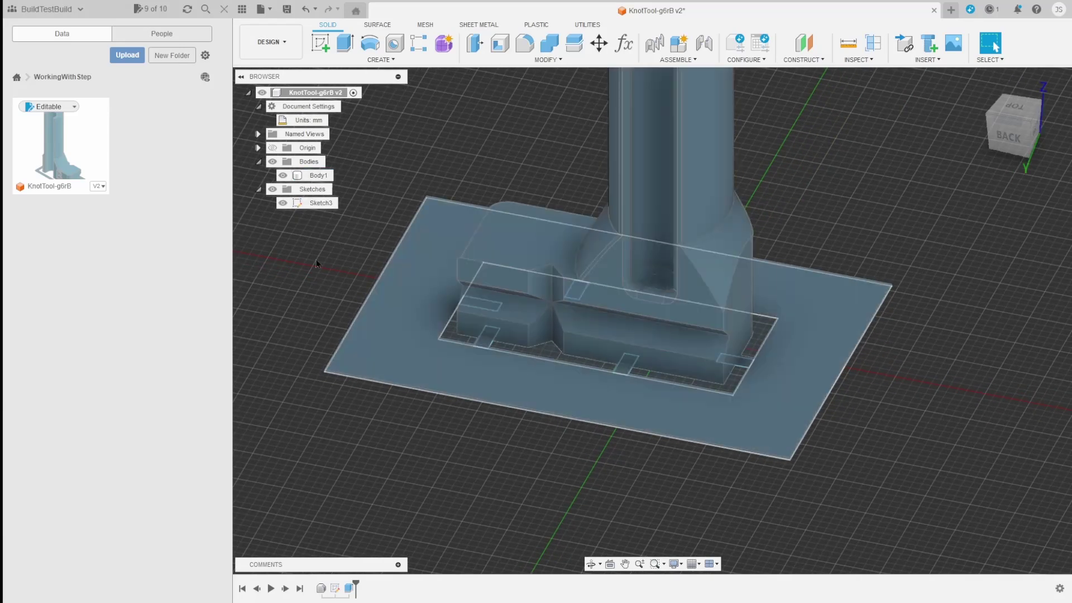
Step: Reduce the brimWidth user parameter to (0.4*4)*1 mm and close the parameter table
click(624, 43)
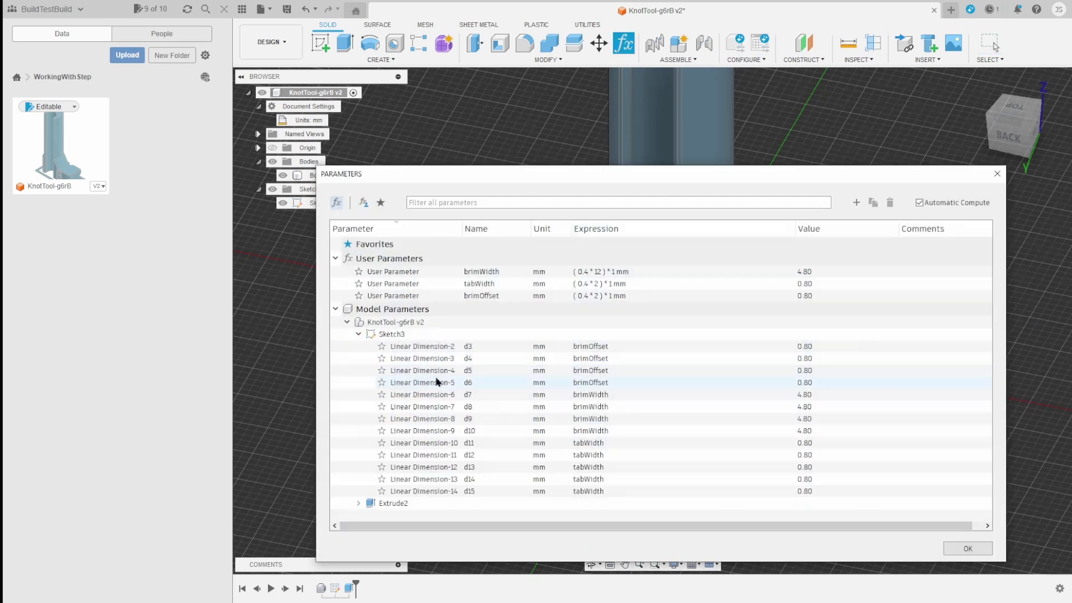
click(598, 272)
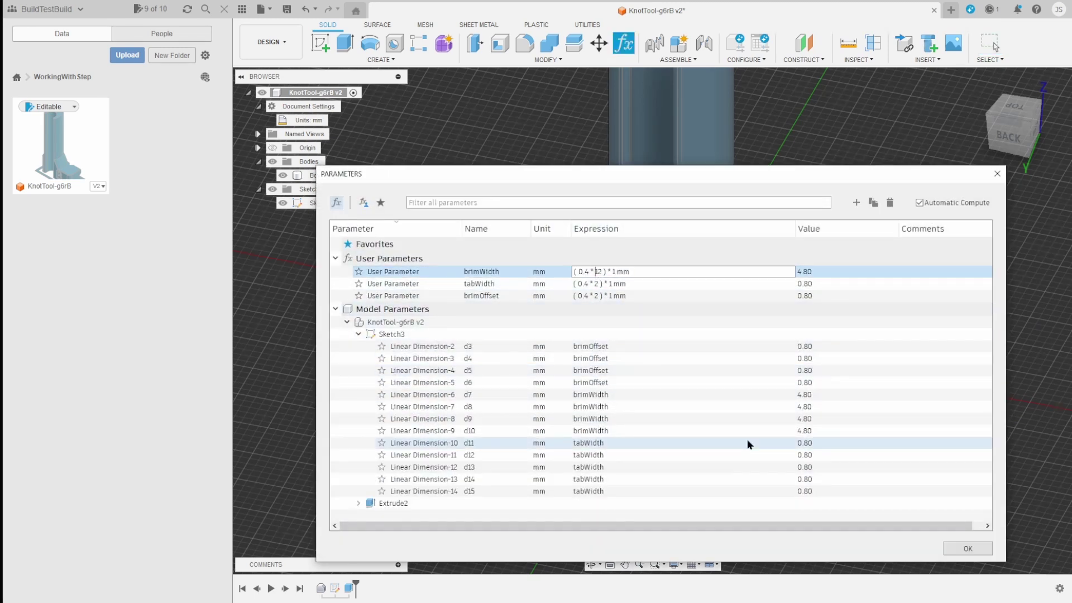
key(Return)
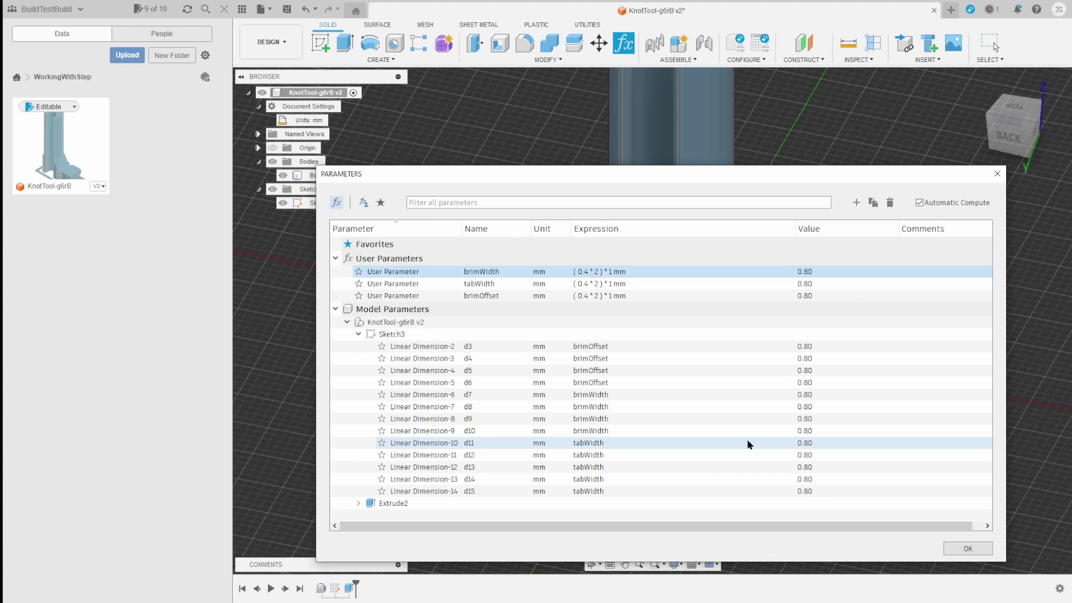
click(973, 548)
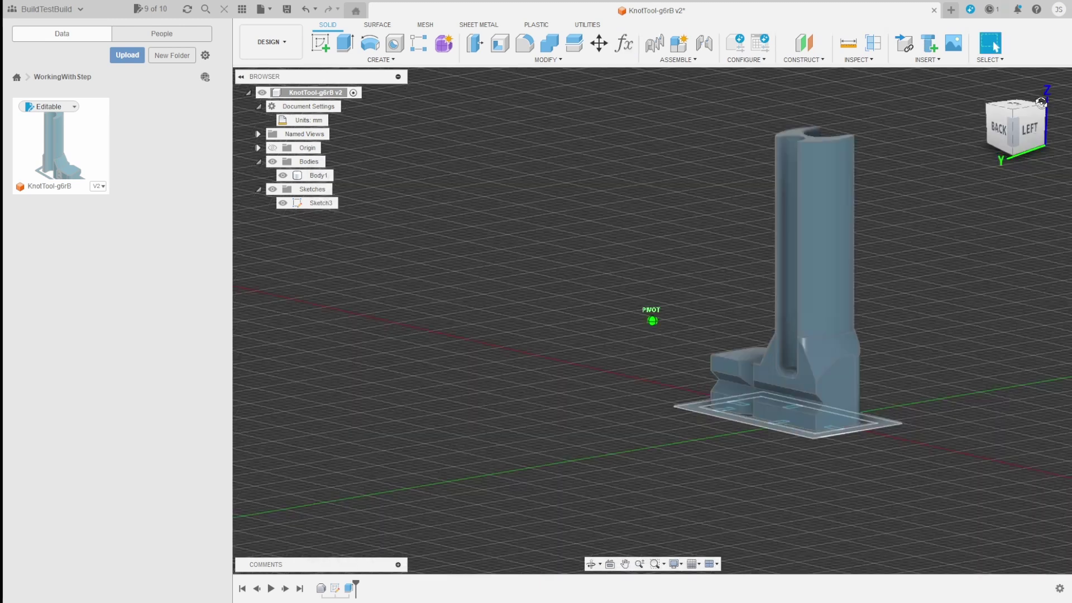
Step: Create a sketch on the frame's top face and draw a rectangle tracing the frame's outer edges
drag(1038, 108, 1042, 147)
middle_drag(1002, 508, 847, 396)
scroll(677, 373, up, 2)
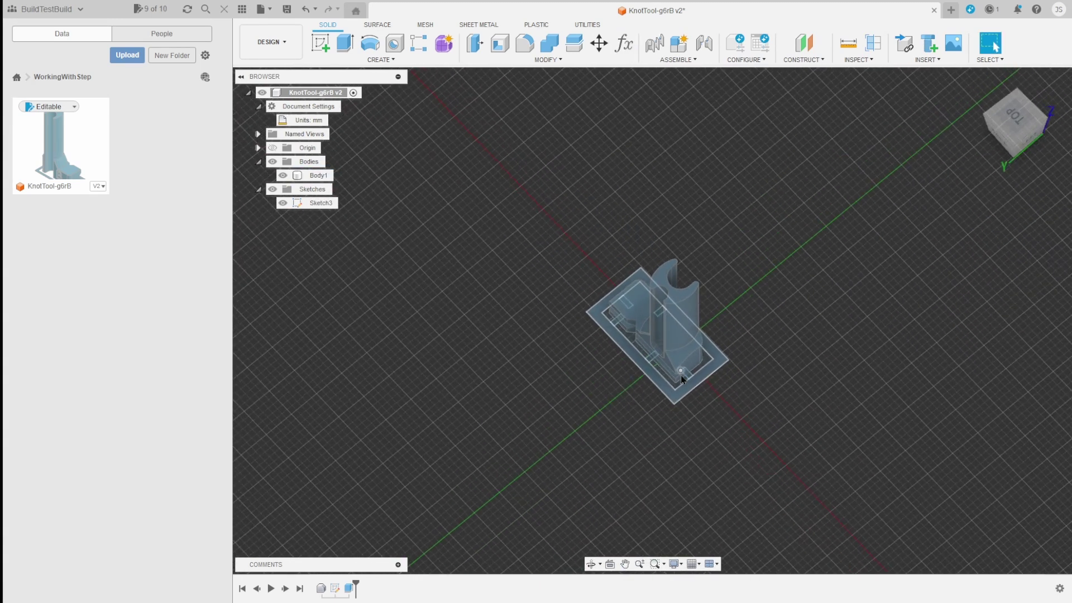
click(327, 49)
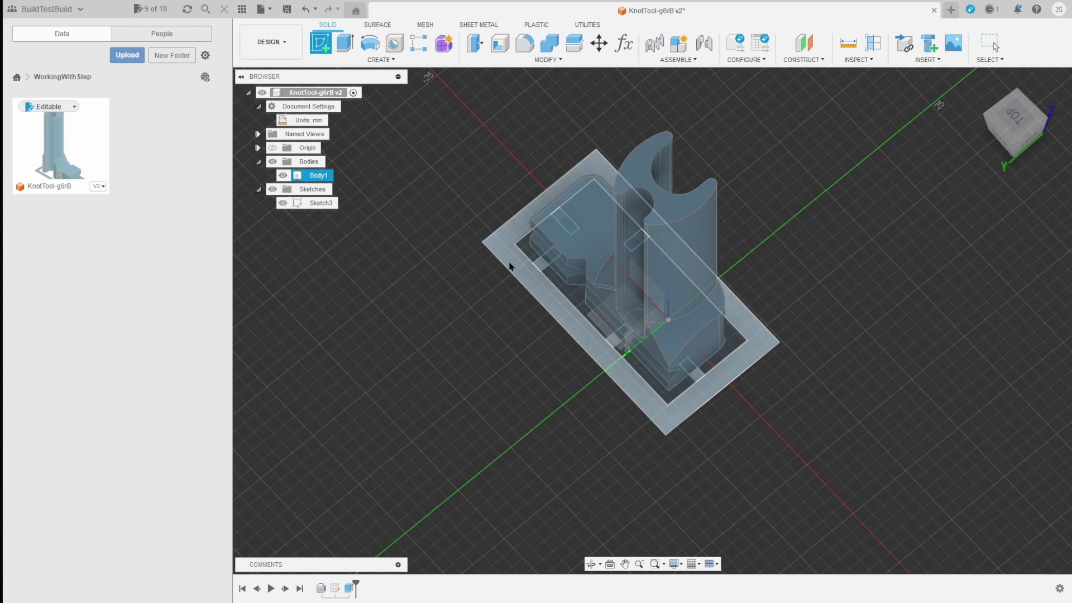
click(591, 397)
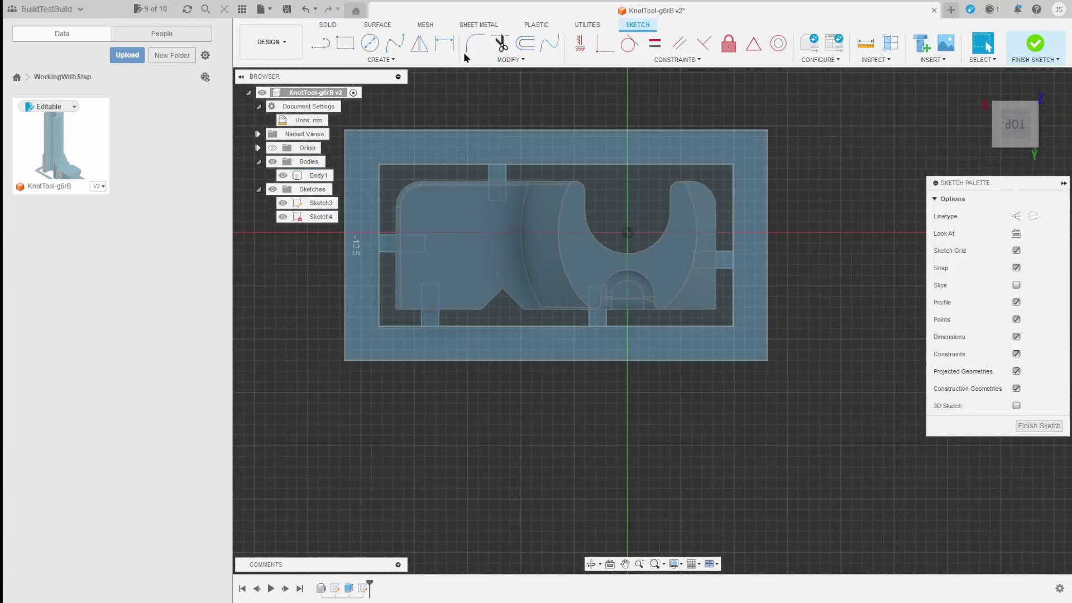
click(345, 43)
click(344, 131)
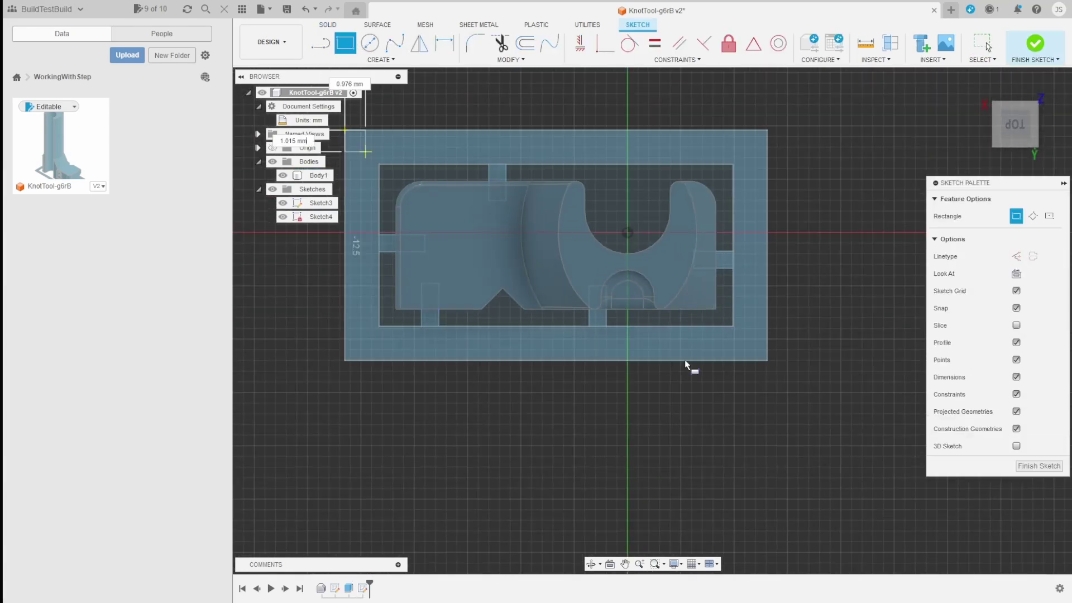
click(768, 361)
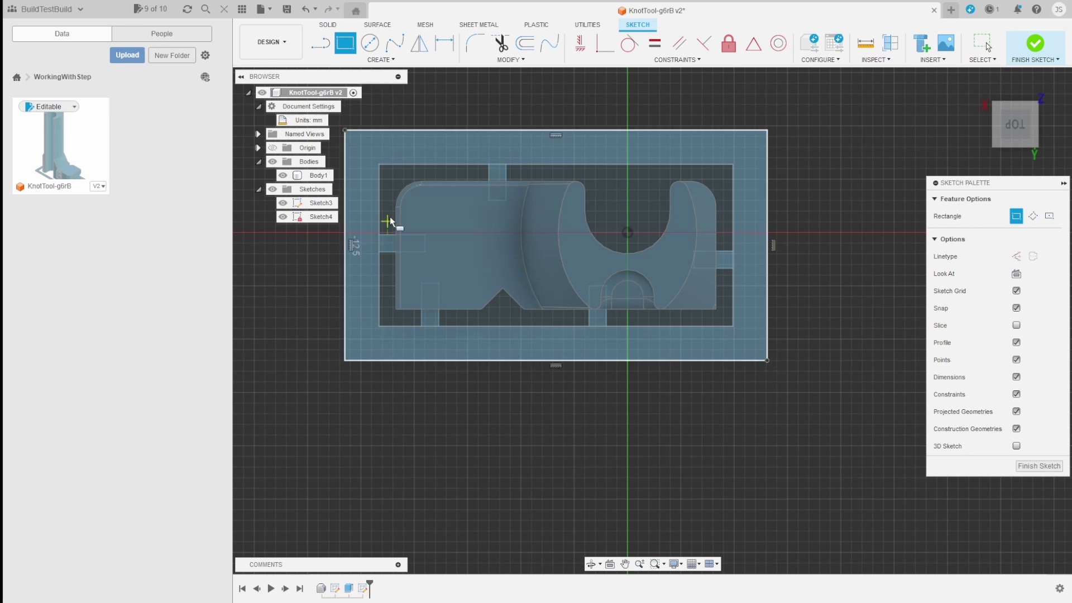
Step: Draw a second rectangle inside the first, within the frame's width and about 0.5 mm from its lower edge
click(361, 147)
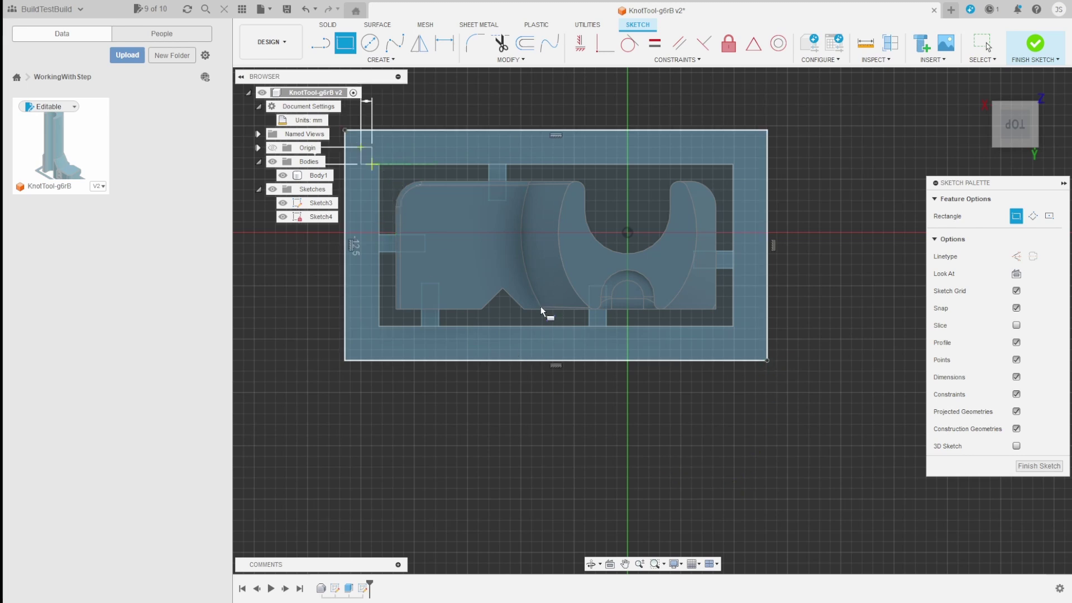
click(755, 350)
click(445, 43)
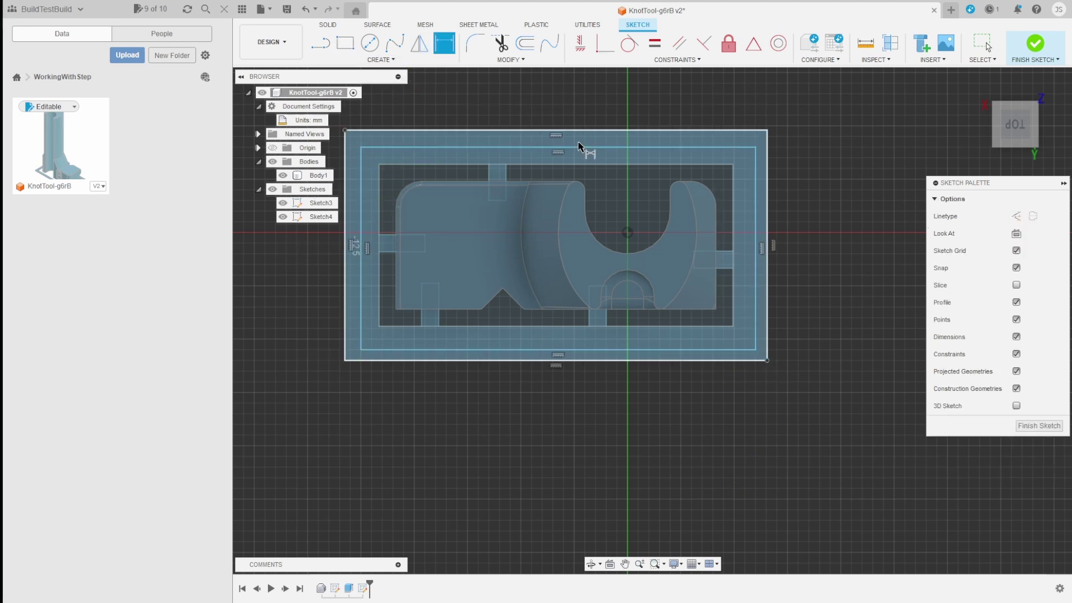
key(Escape)
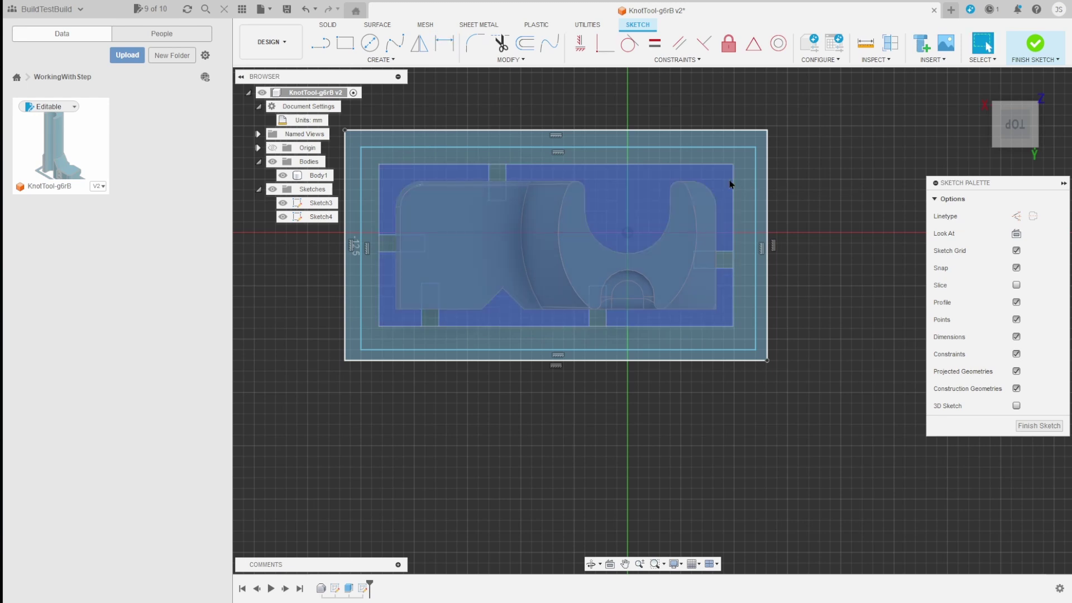
Step: Add a user parameter named brimThickenerWidth with the expression (0.4*2)*1 mm
key(shift+p)
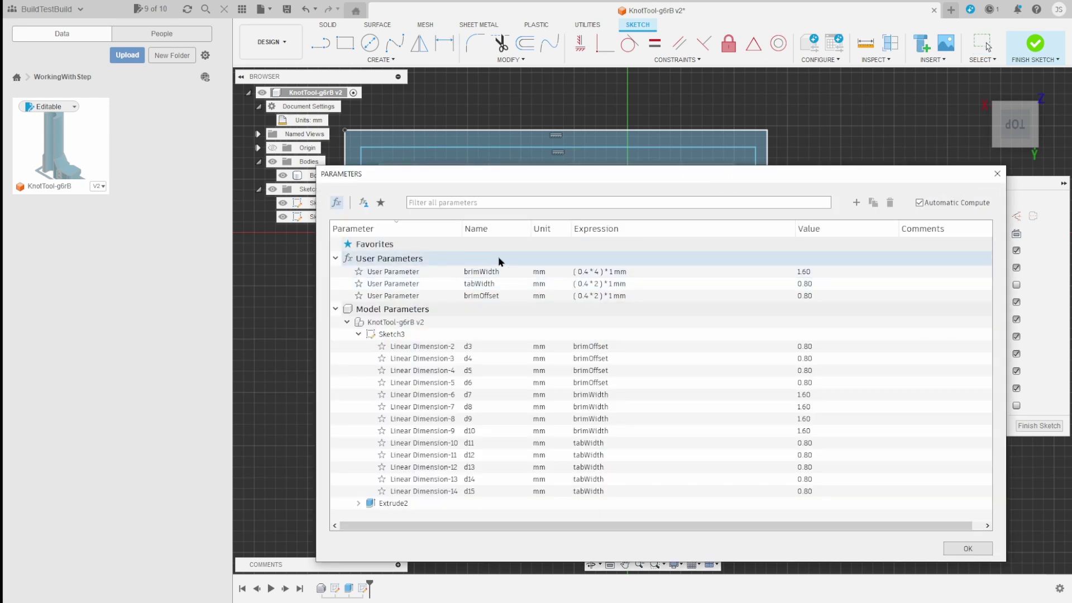
click(857, 203)
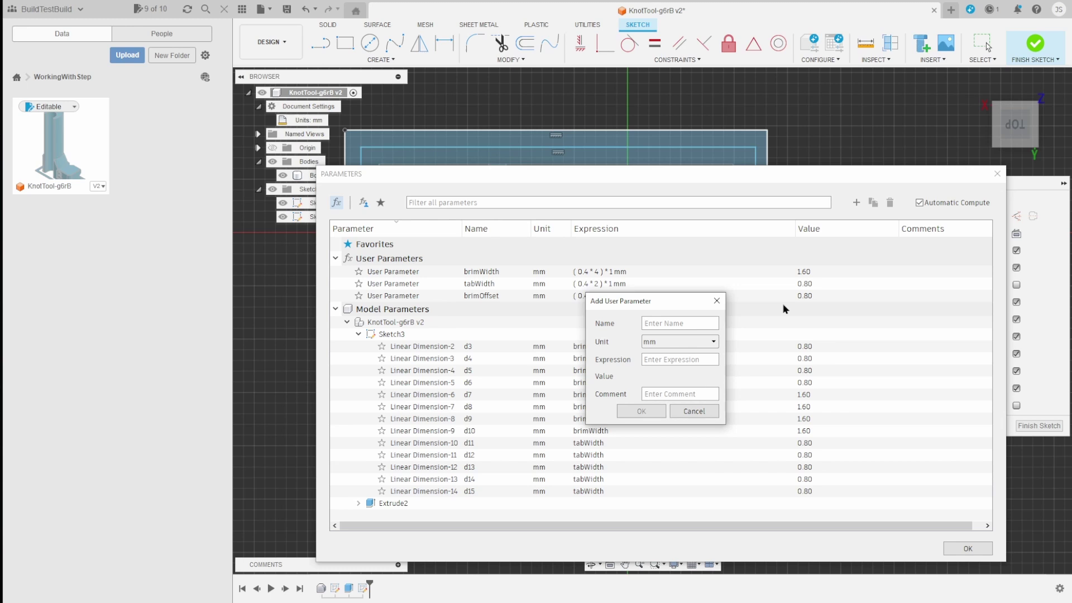
text(brimThickener)
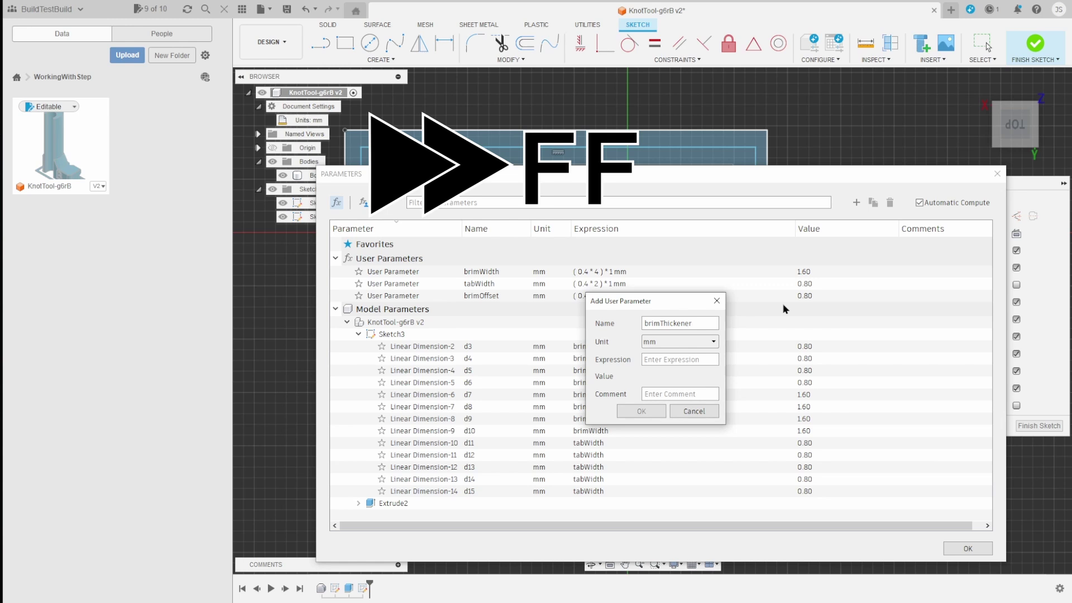
text(Width)
click(673, 361)
text(0.4 * 2)
click(642, 411)
Step: Add a user parameter named brimThickenerHeight with the expression (0.12*3)*1 mm and close the parameter table
click(857, 202)
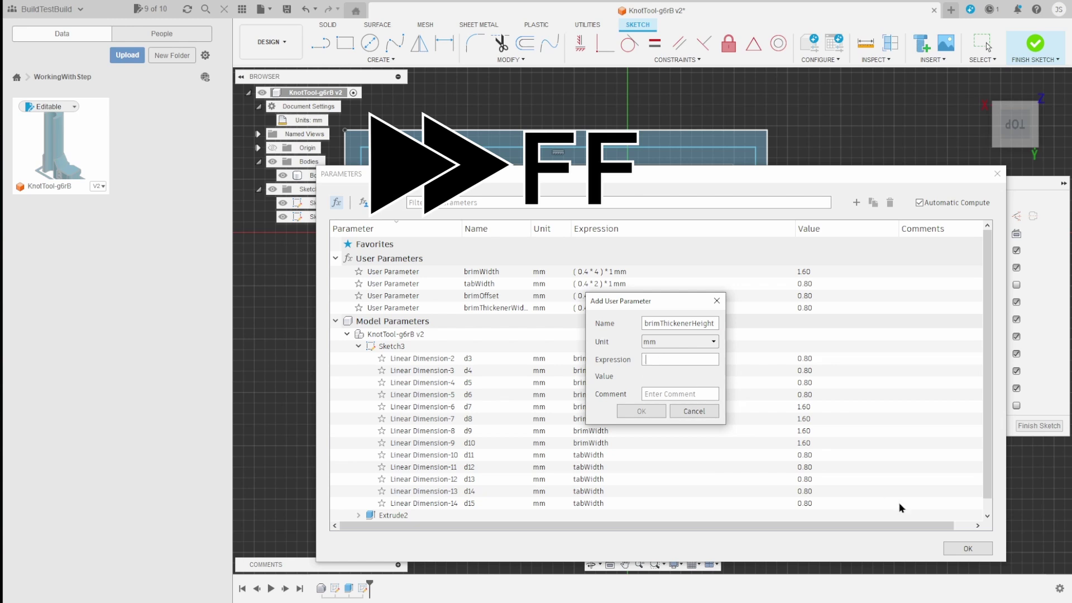
text(.12*3)
click(633, 412)
click(980, 551)
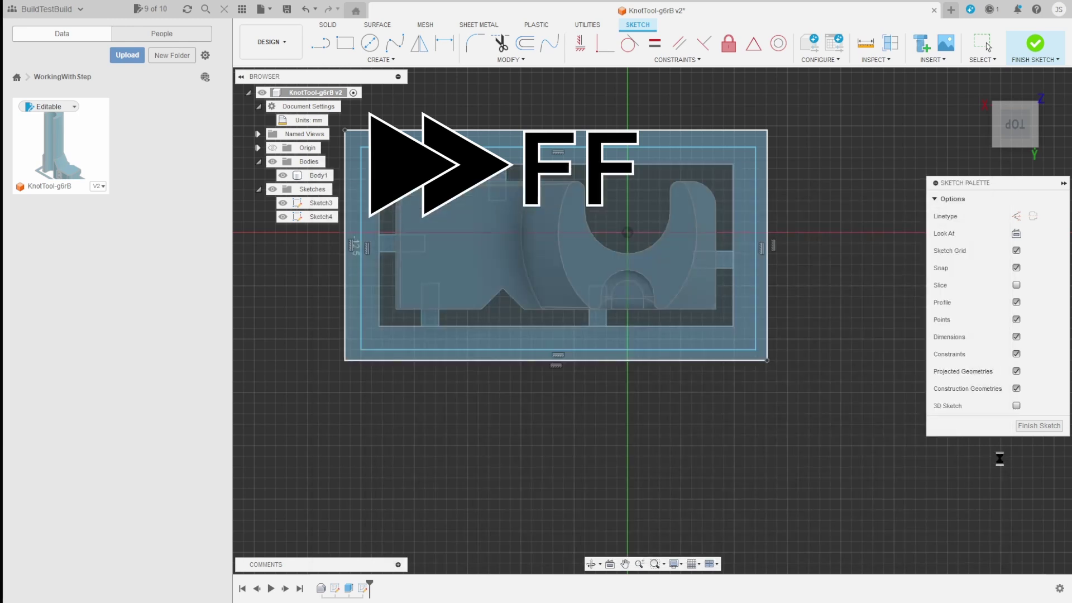
Step: Dimension the gap between the two rectangles' lower edges and set it to brimThickenerWidth, copying the name from the parameter table
click(444, 43)
click(370, 349)
click(374, 360)
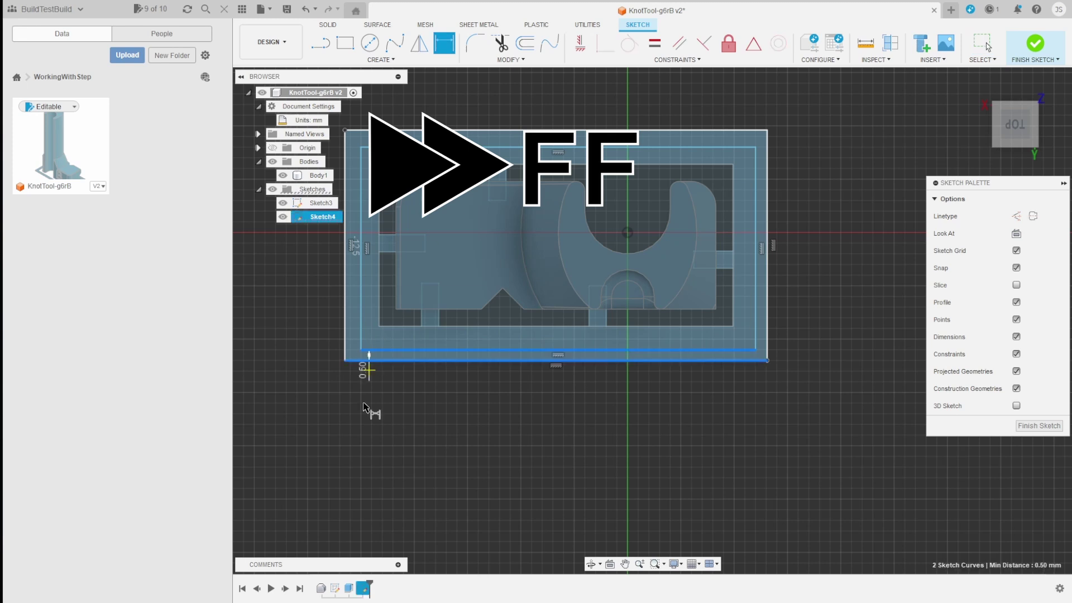
click(343, 446)
click(381, 446)
click(471, 494)
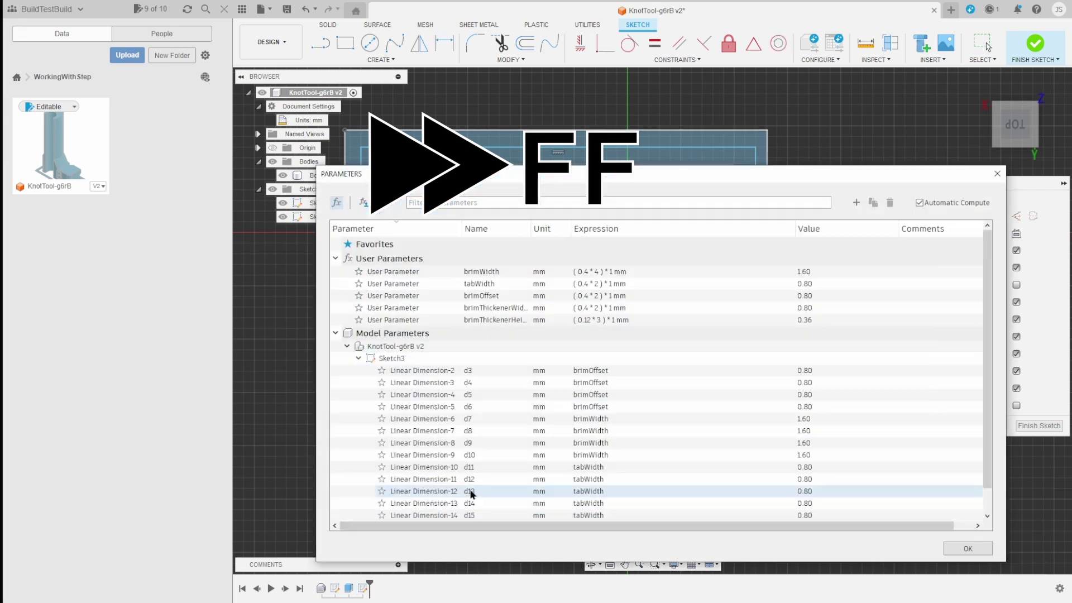
double_click(512, 307)
key(ctrl+c)
click(968, 547)
double_click(332, 447)
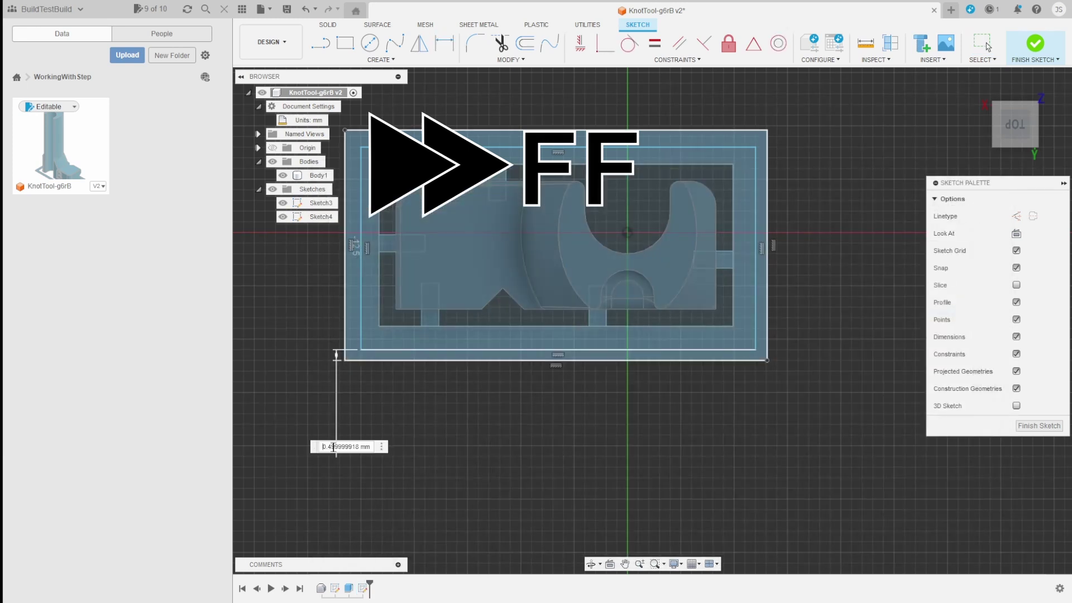
key(ctrl+v)
click(387, 476)
click(437, 333)
Step: Dimension the gaps between the two rectangles on the remaining sides, set each to brimThickenerWidth, and finish the sketch
click(445, 43)
click(756, 304)
click(768, 324)
click(828, 423)
key(ctrl+v)
key(Return)
click(362, 316)
click(345, 318)
click(286, 320)
key(ctrl+v)
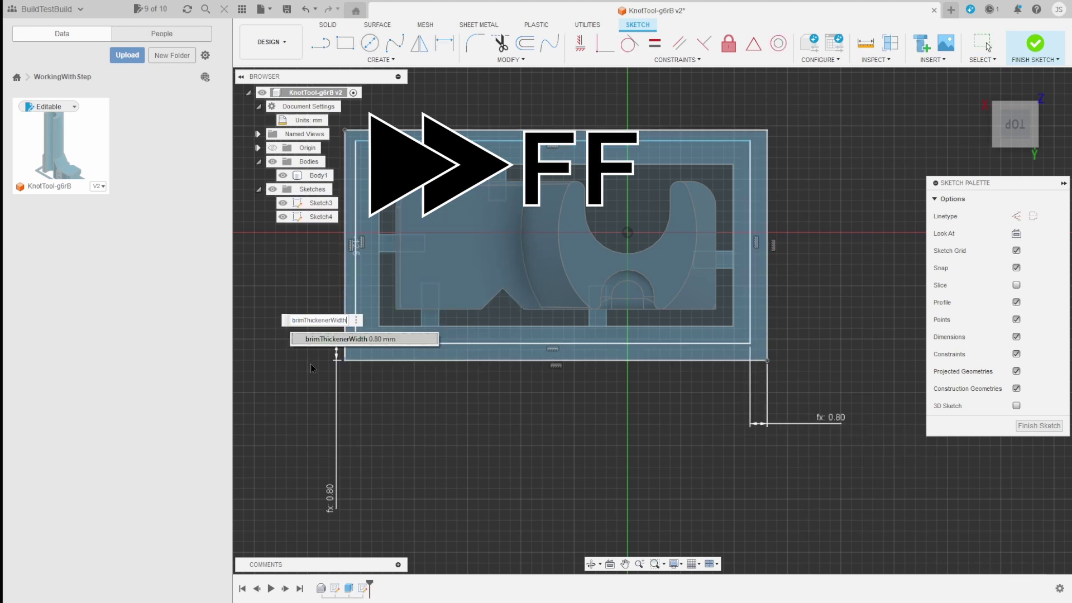
click(1032, 426)
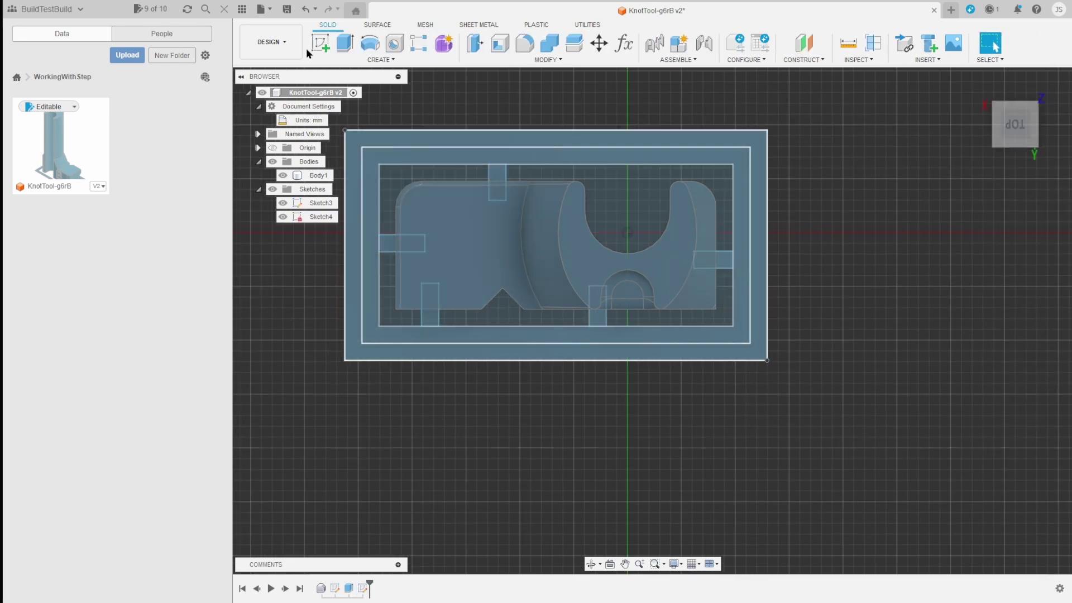
click(345, 43)
click(354, 192)
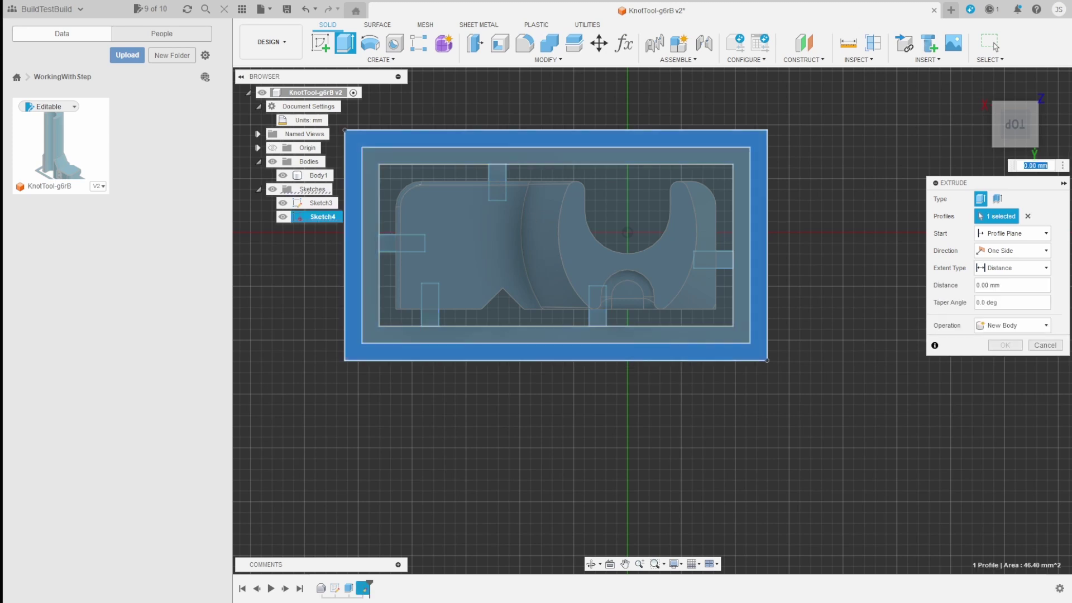
click(1017, 134)
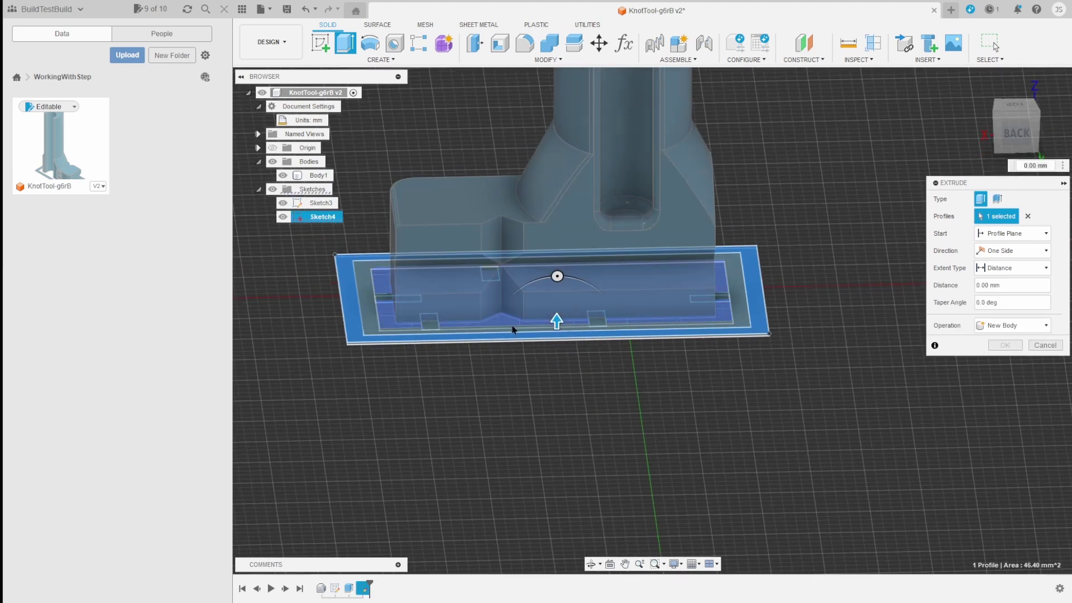
mouse_move(545, 327)
mouse_down()
mouse_move(555, 335)
mouse_move(555, 304)
mouse_move(556, 314)
mouse_up()
Step: Copy the name brimThickenerHeight from the parameter table and show Sketch4 again
click(624, 43)
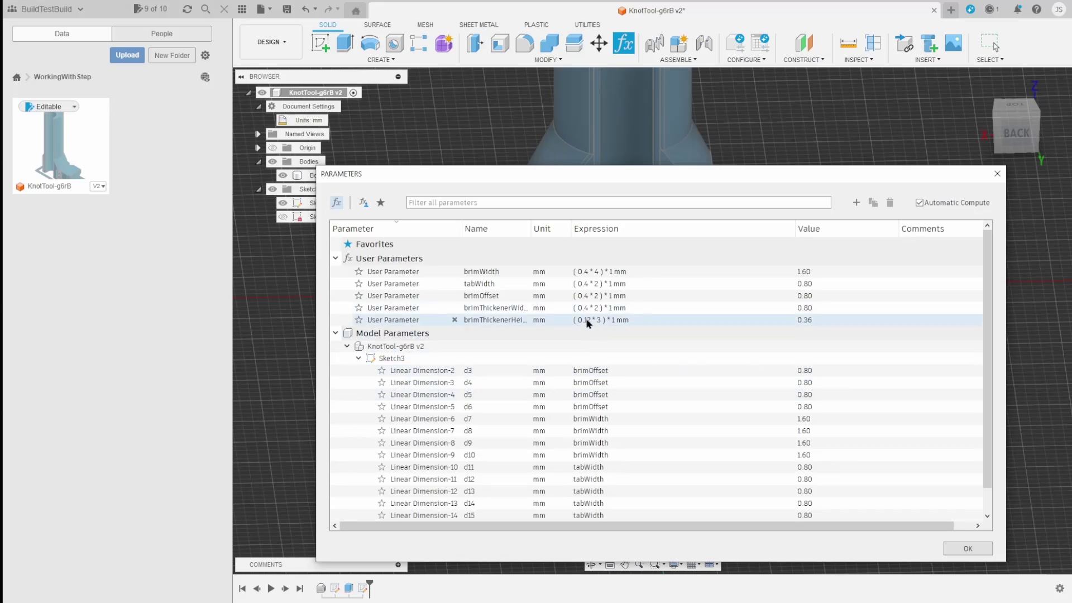
double_click(519, 320)
key(ctrl+c)
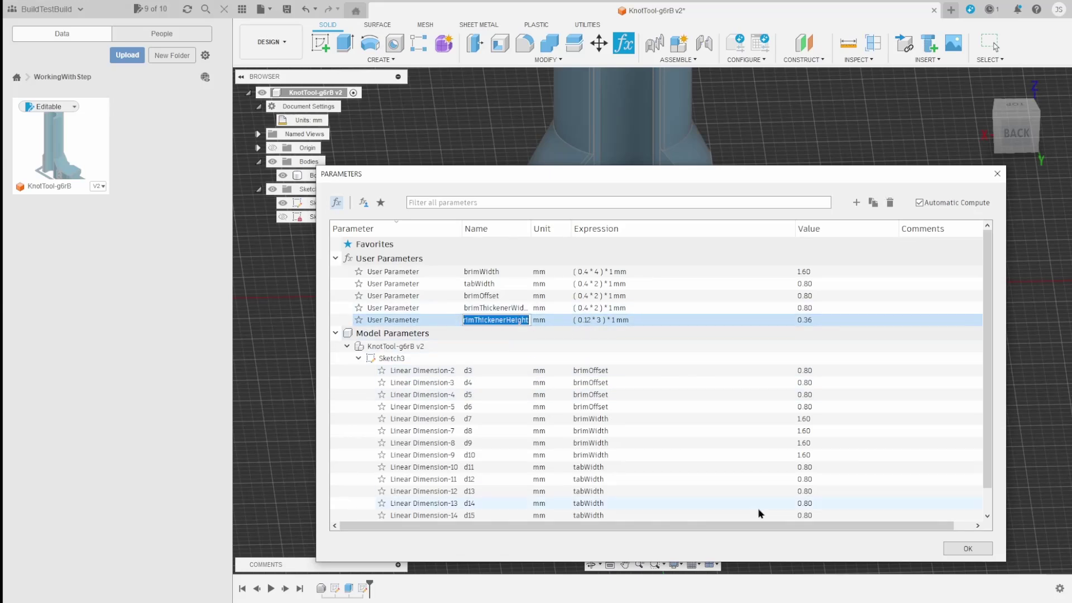
click(967, 548)
click(286, 218)
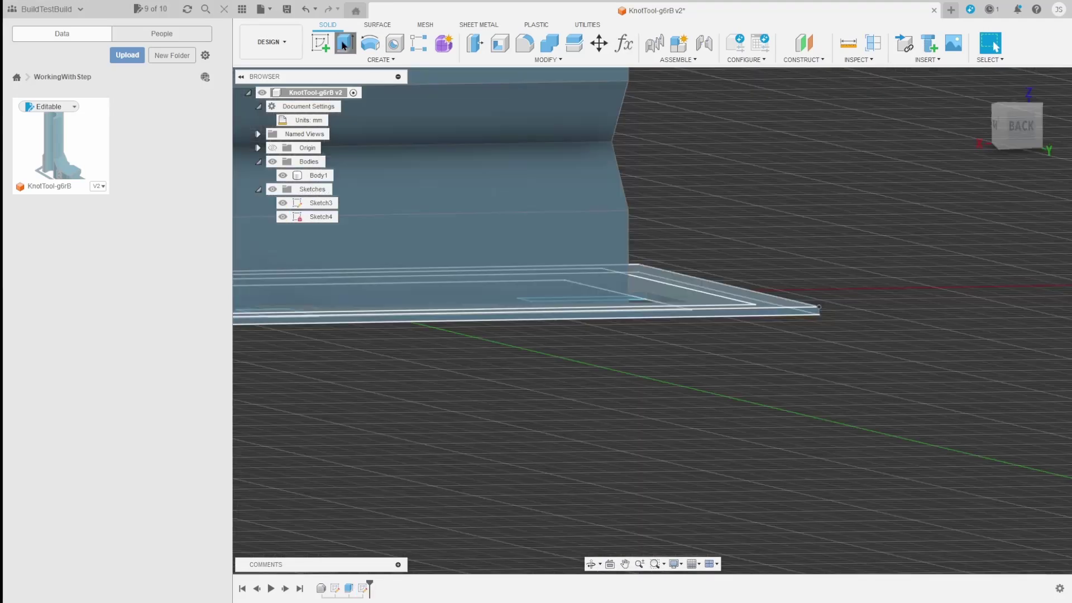
Step: Extrude the outer rim profile of Sketch4 upward by brimThickenerHeight, joining it to the existing body
click(345, 44)
click(705, 285)
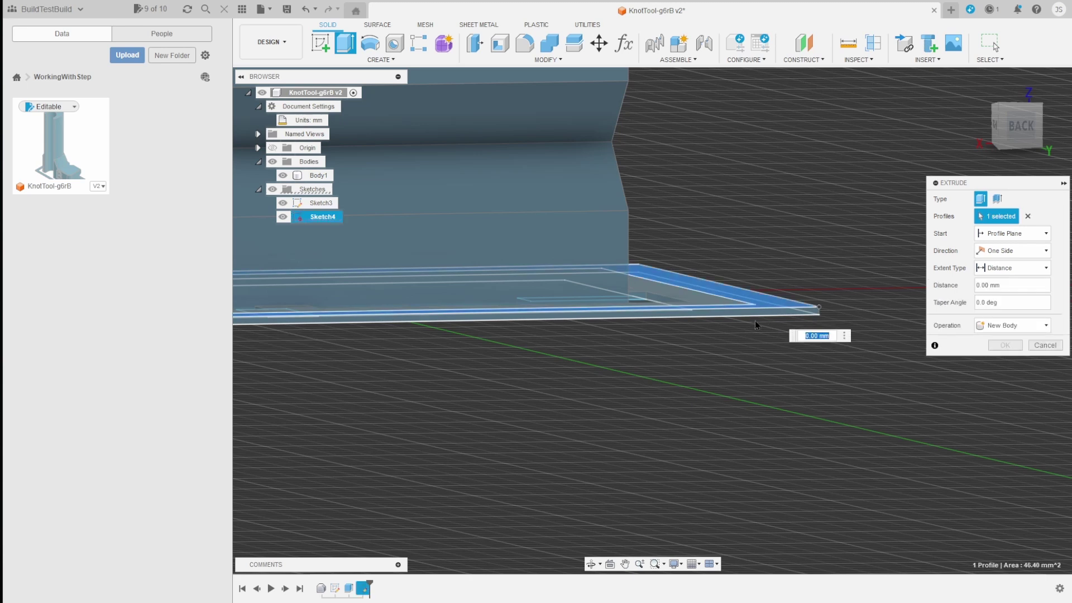
click(976, 286)
key(ctrl+v)
click(996, 301)
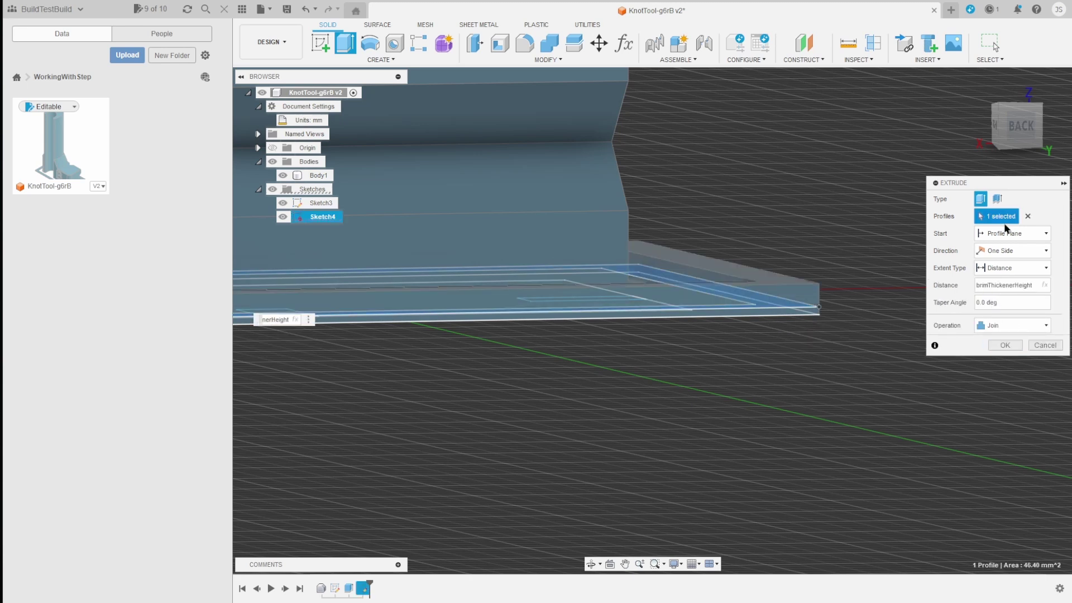
click(1000, 347)
Step: Hide Sketch3 and Sketch4 and inspect the thickened rim of the frame
drag(1020, 136, 1017, 165)
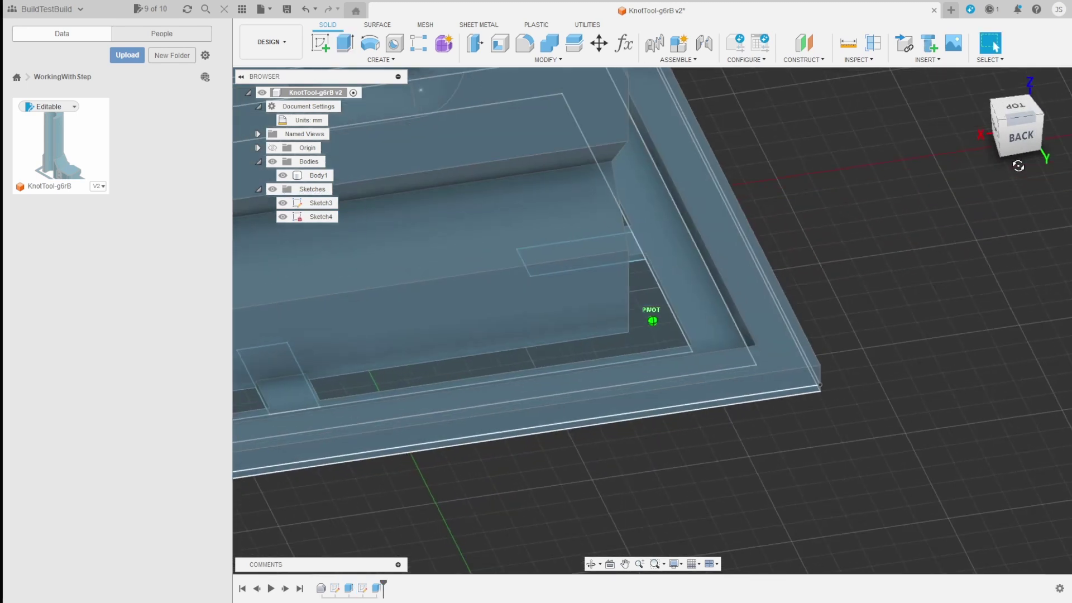
click(284, 203)
click(283, 217)
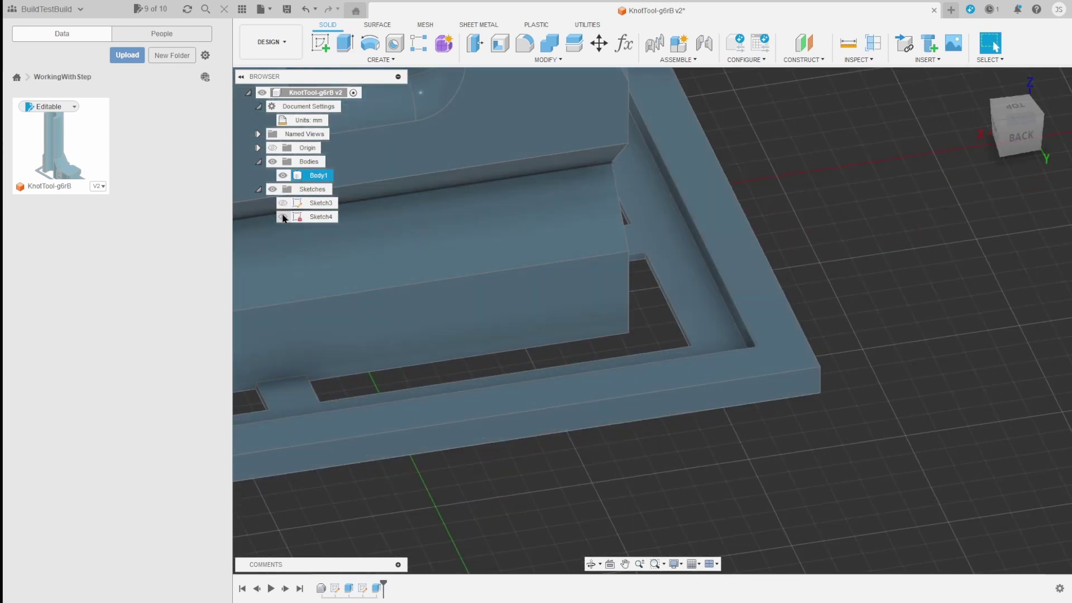
mouse_move(1004, 140)
mouse_down()
mouse_move(1015, 162)
mouse_move(888, 100)
mouse_move(631, 134)
mouse_move(380, 390)
mouse_move(463, 470)
mouse_up()
Step: Change the expression of the user parameter brimThickenerWidth to (0.4*4)*1 mm and close the parameter table
key(shift+p)
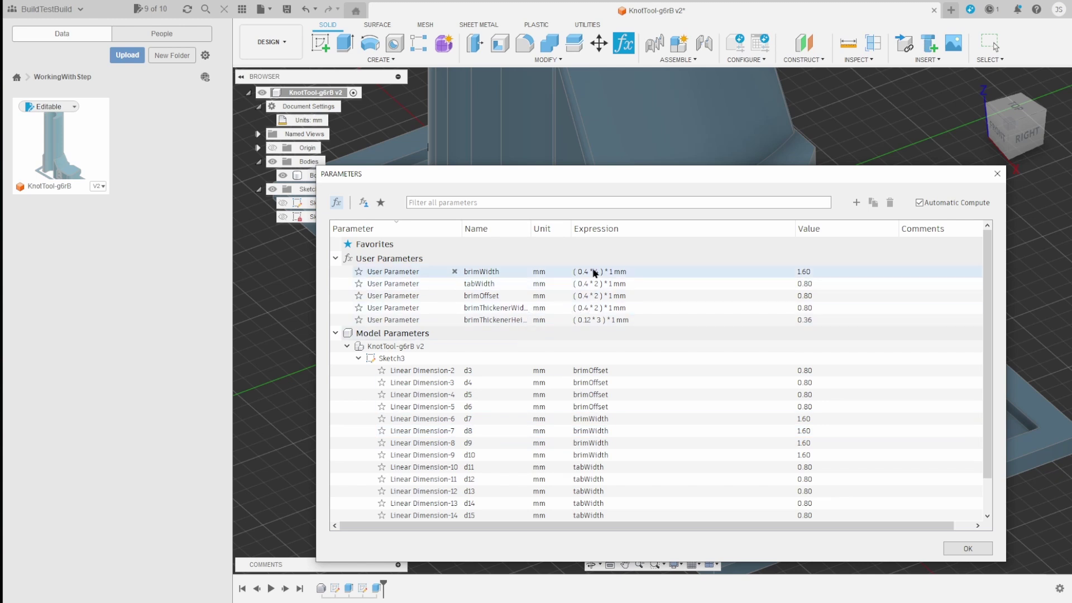
double_click(591, 308)
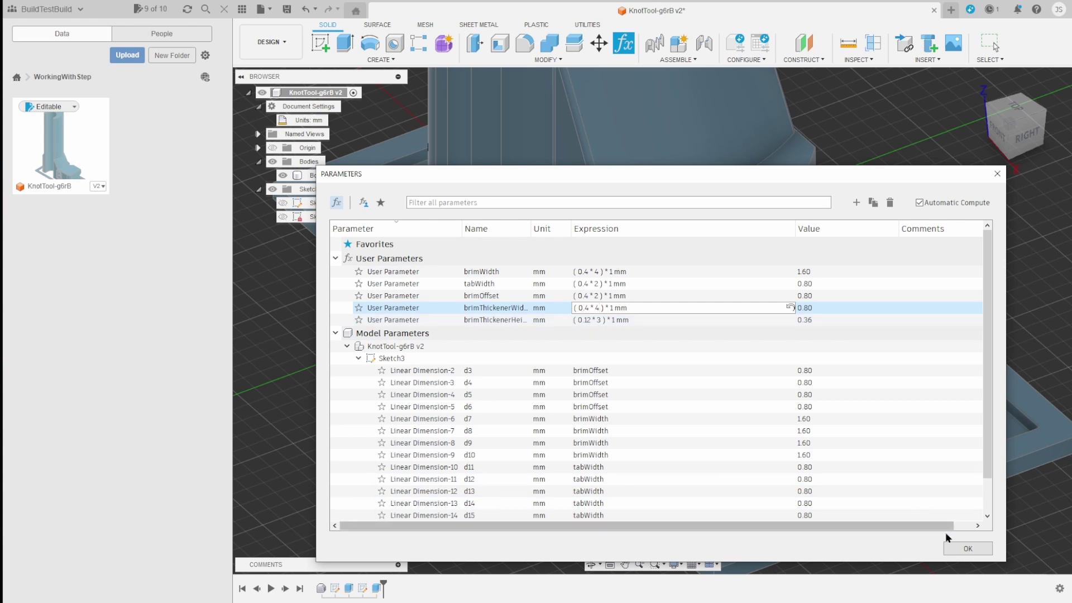
click(954, 548)
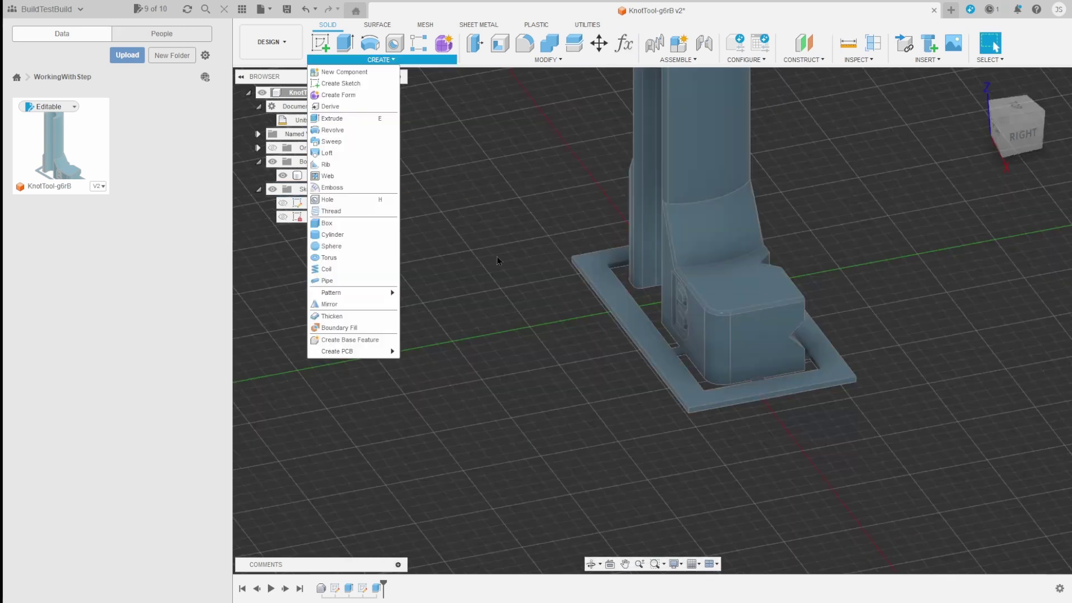
Step: Start a rectangular pattern of the body along the frame's short edge with 3 instances over an extent of -20 mm
click(394, 62)
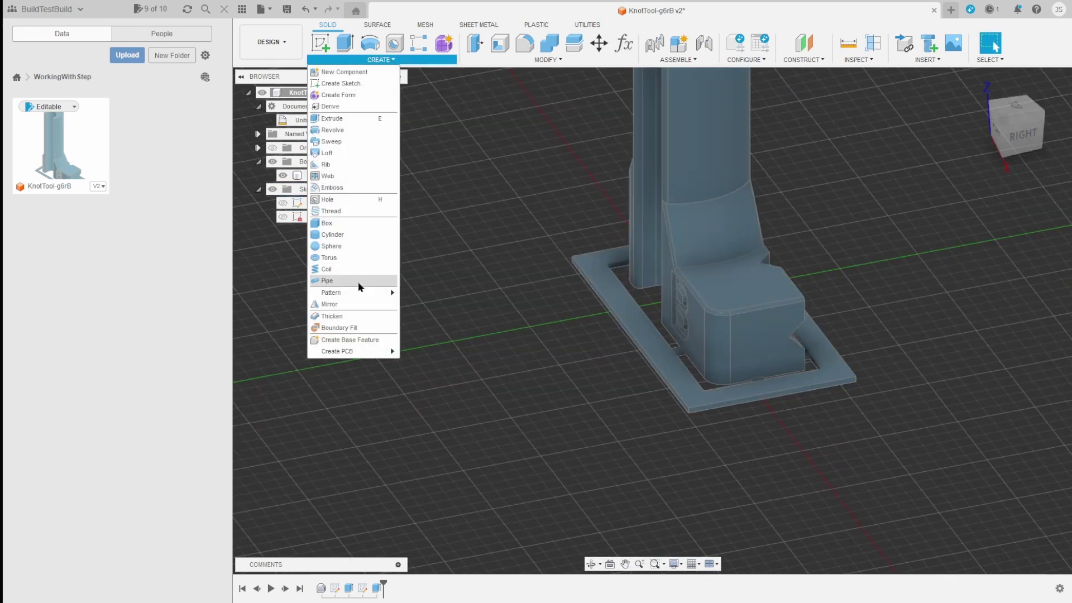
mouse_move(353, 291)
click(436, 293)
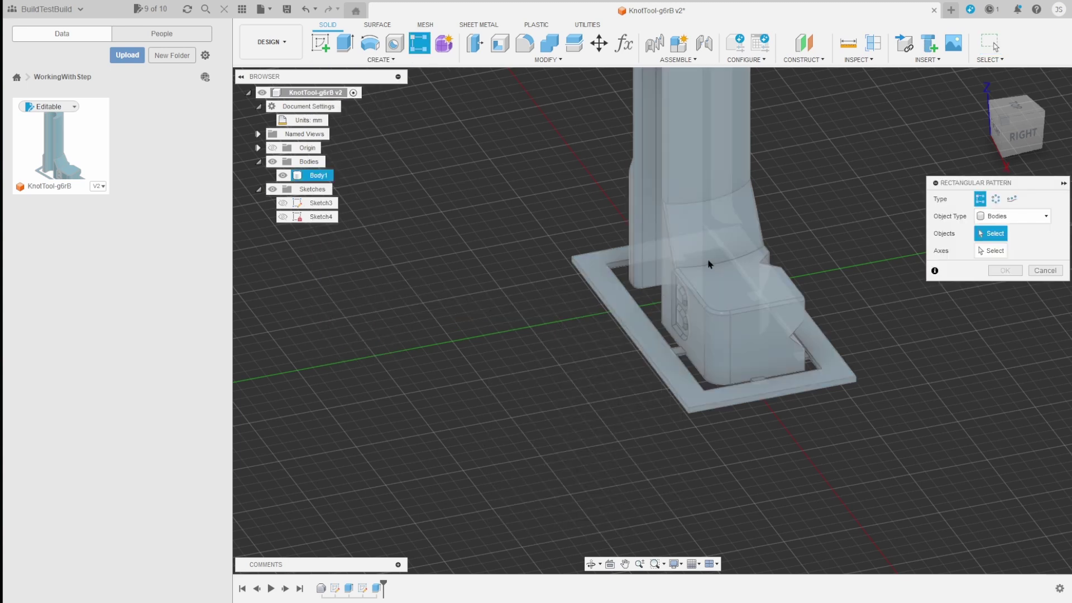
click(712, 263)
click(995, 251)
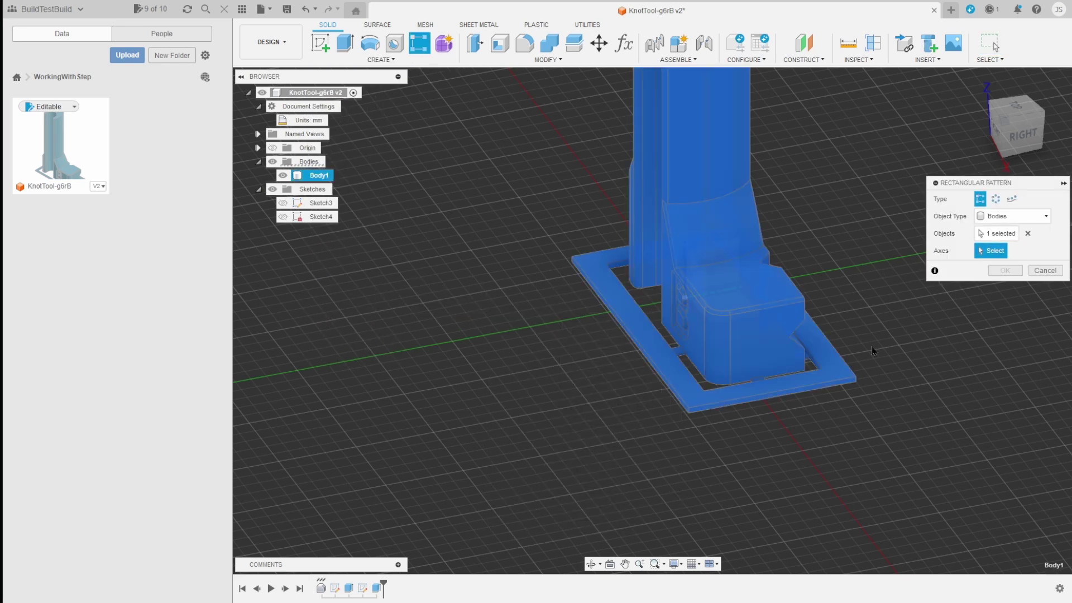
click(832, 382)
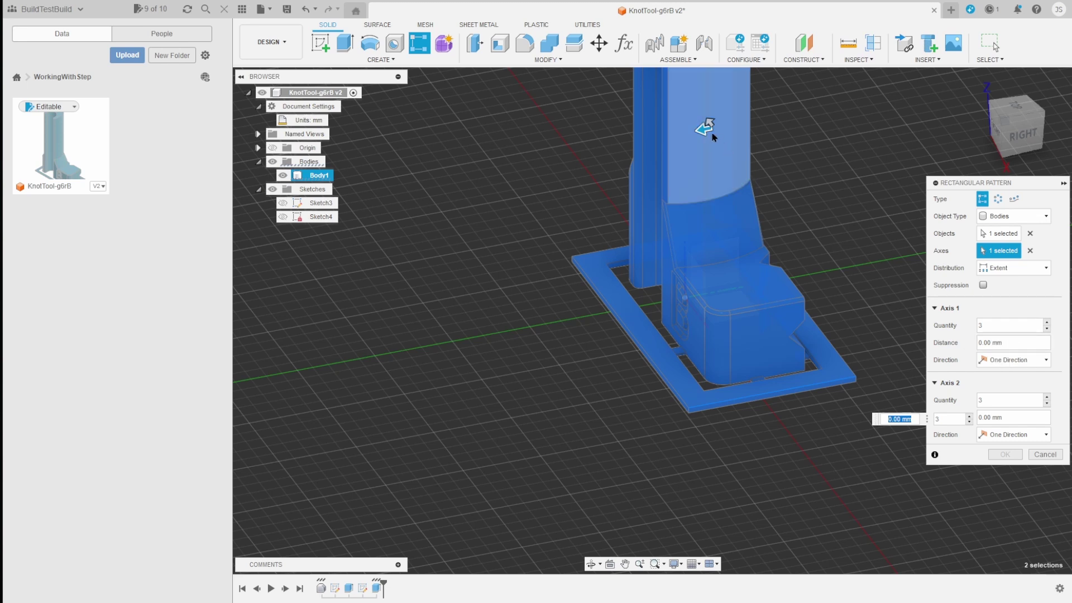
key(Tab)
click(1013, 341)
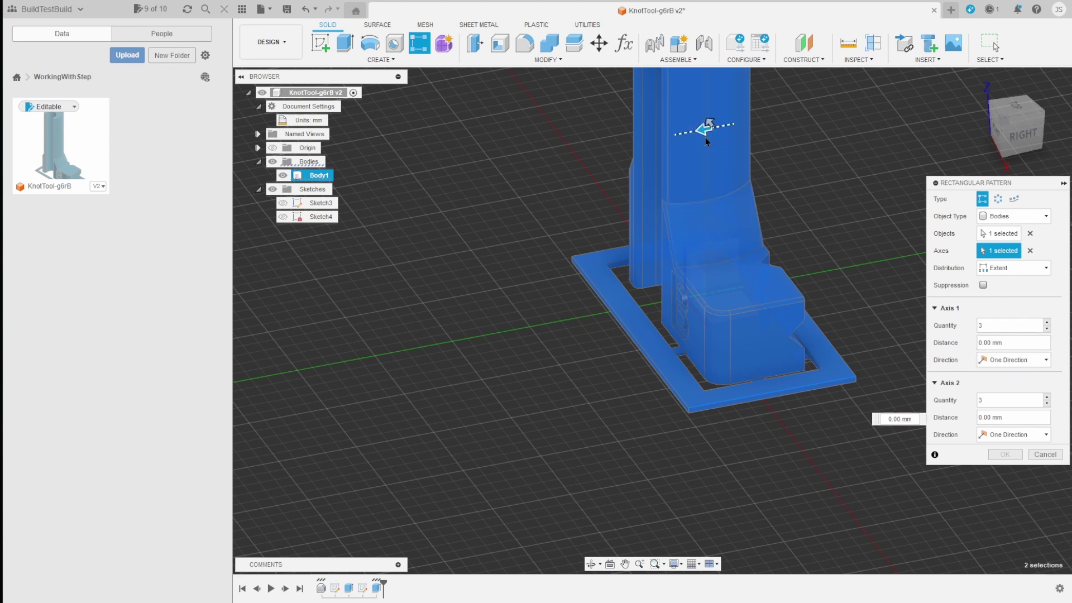
drag(703, 130, 1040, 105)
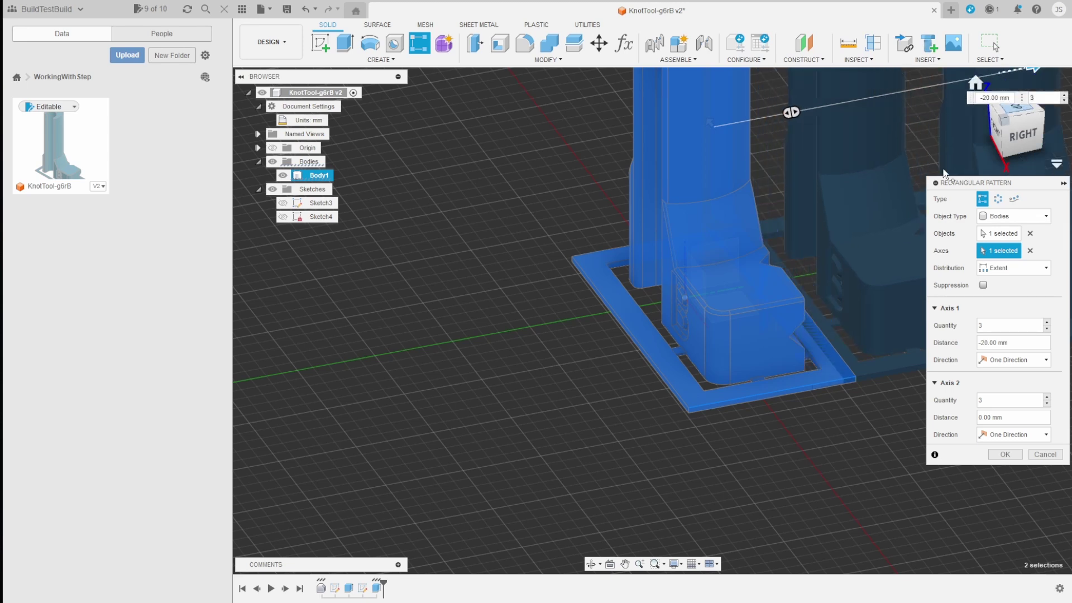
scroll(701, 383, up, 2)
scroll(698, 388, down, 5)
mouse_move(725, 473)
mouse_down()
mouse_move(644, 484)
mouse_move(729, 455)
mouse_up()
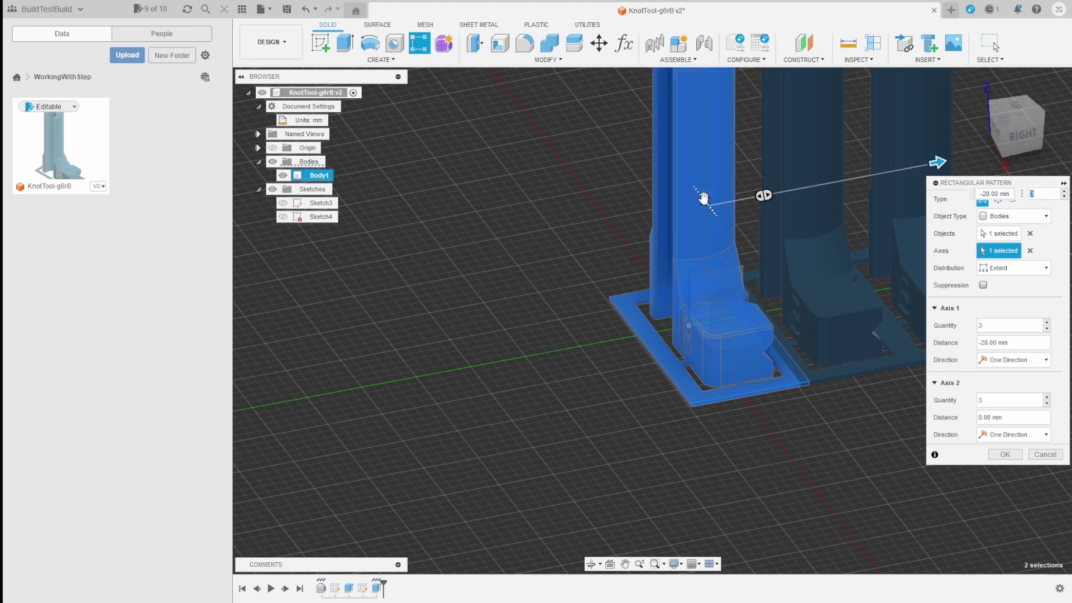
Step: Extend the pattern in the second direction with 3 instances over 37 mm and create the 3x3 grid
drag(703, 199, 496, 35)
middle_drag(523, 377, 539, 515)
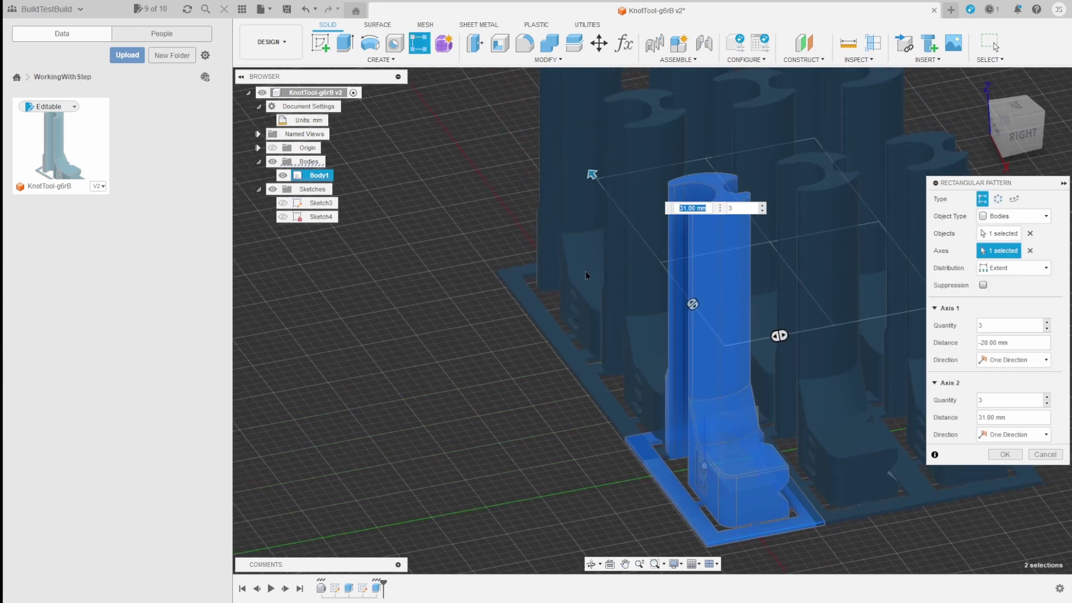
drag(593, 172, 579, 131)
key(Tab)
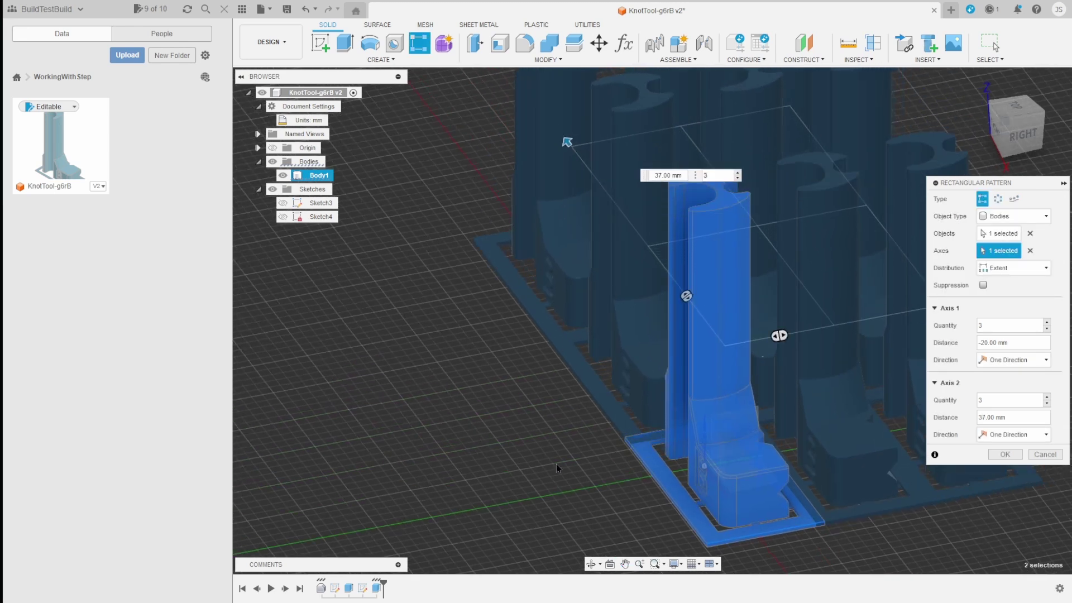
drag(1028, 137, 1061, 135)
shift+middle_drag(709, 85, 770, 260)
drag(1026, 140, 1028, 162)
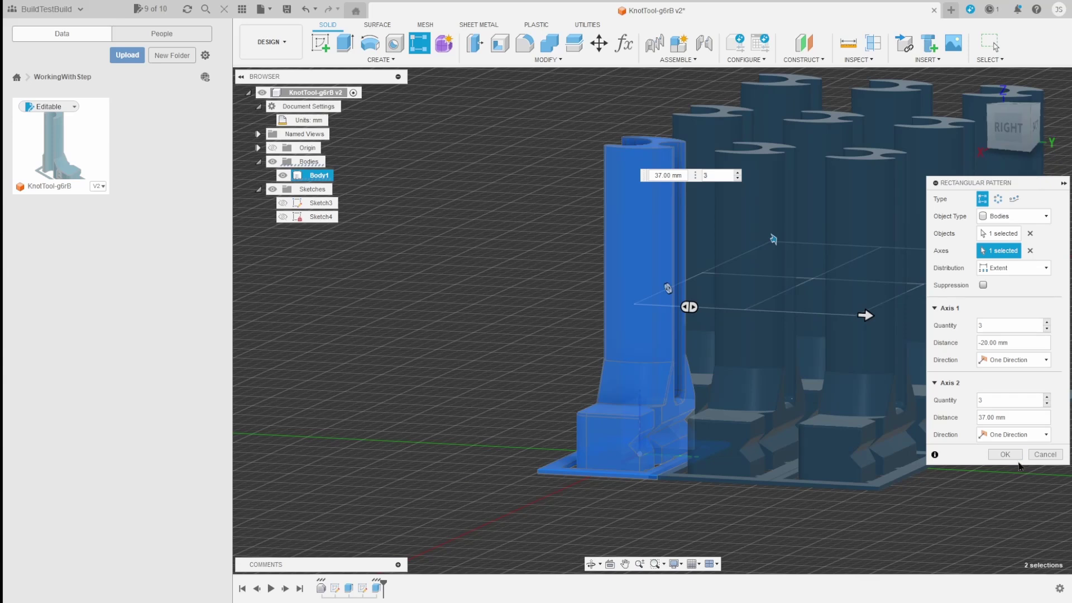
click(1005, 454)
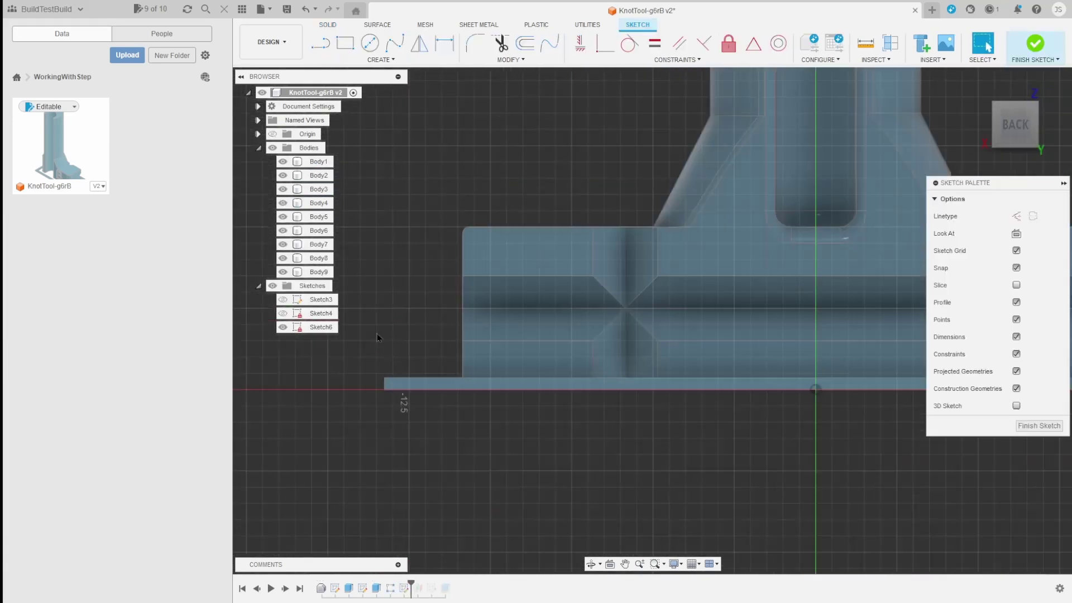
Step: Sketch a line profile with a slanted outer side and a base about 1.25 mm wide at the frame's outer lower corner
key(l)
click(384, 385)
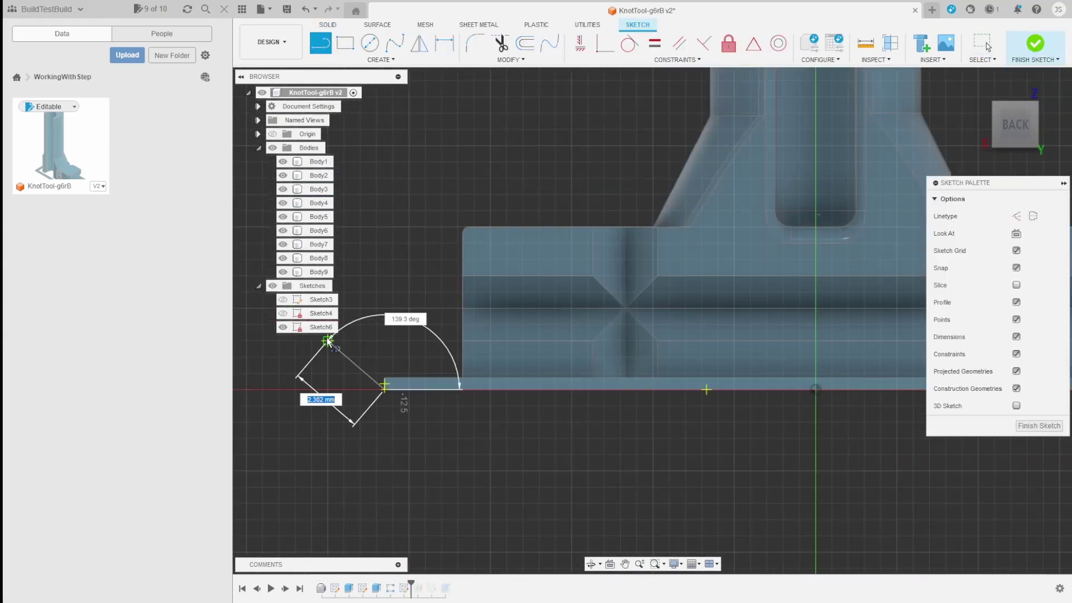
click(327, 326)
click(425, 325)
click(425, 389)
drag(1016, 124, 1017, 140)
Step: Dimension the slanted line at 45 degrees to the base and tie the profile's base width to a 1.60 mm parameter
key(d)
click(357, 357)
text(45)
key(Return)
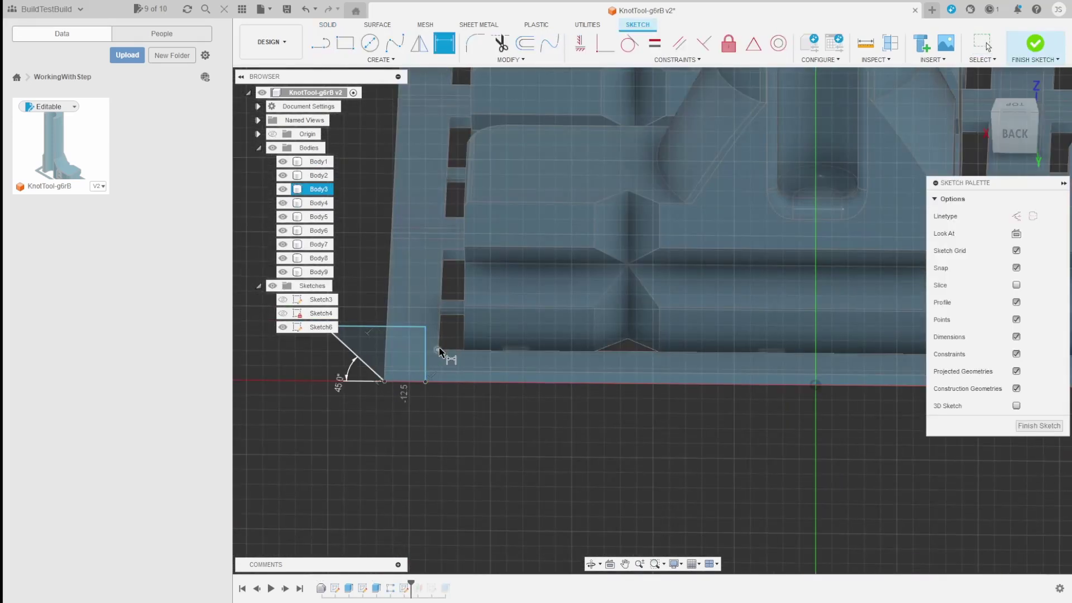
click(426, 363)
click(427, 469)
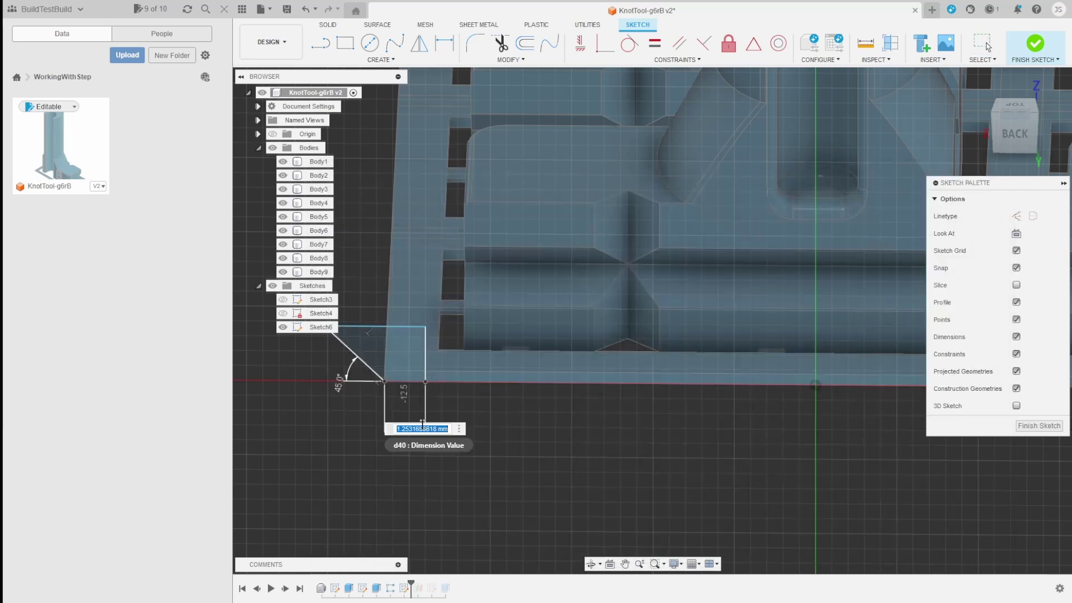
key(Return)
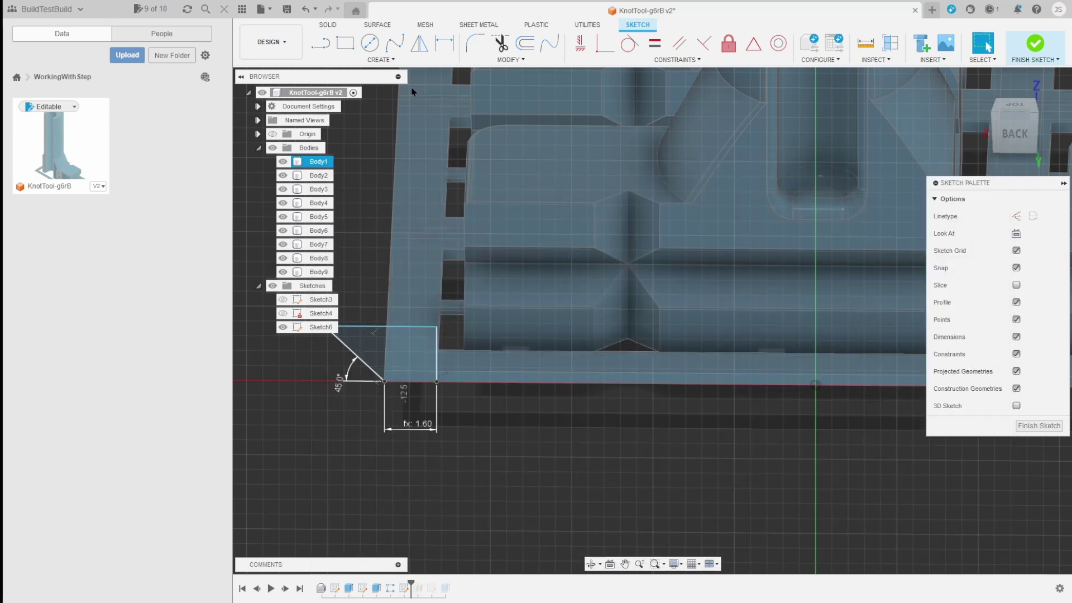
Step: Dimension the profile's vertical side, set its height to 1.5 mm, and finish the sketch
key(d)
click(437, 357)
key(Escape)
key(d)
click(437, 356)
click(284, 366)
text(1.5)
key(Return)
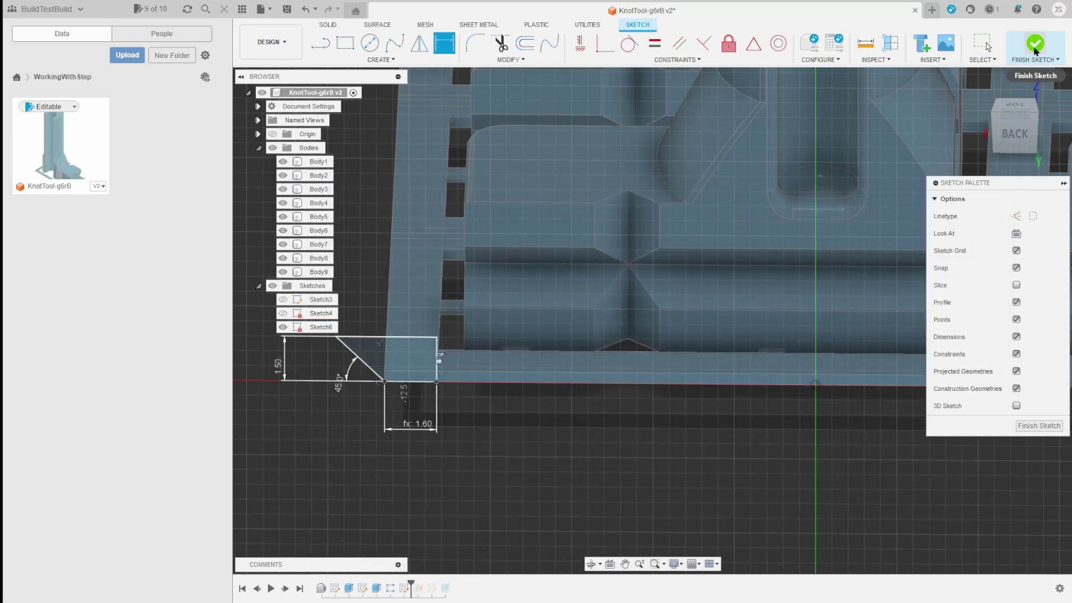
click(1035, 51)
Step: Extrude the slanted corner profile by -5 mm to form a lifting tab on the grid's frame
text(e-5)
key(Return)
shift+middle_drag(572, 509, 651, 318)
scroll(651, 317, down, 5)
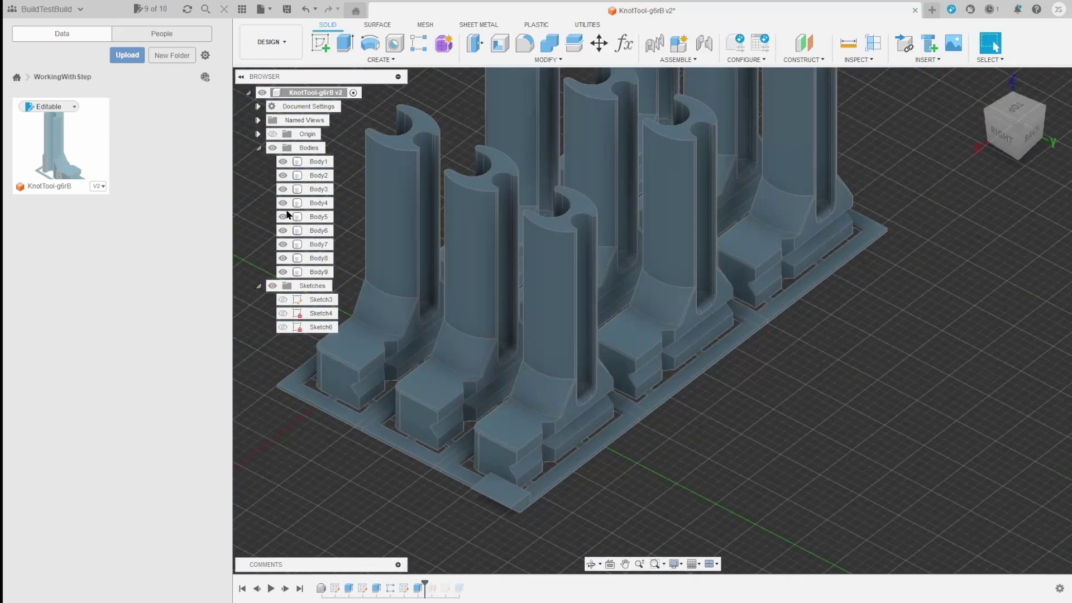
Step: Export the design as a STEP file named KnotTool-g6rB_grid3x3_v2 to the Z:/3D/knottool folder
click(262, 9)
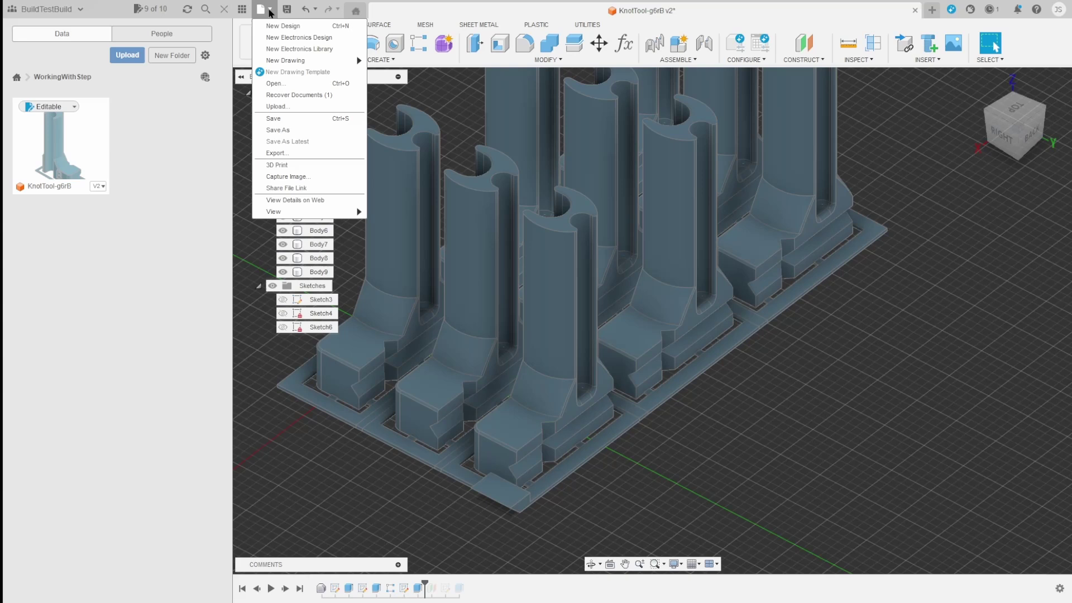
click(297, 152)
click(419, 161)
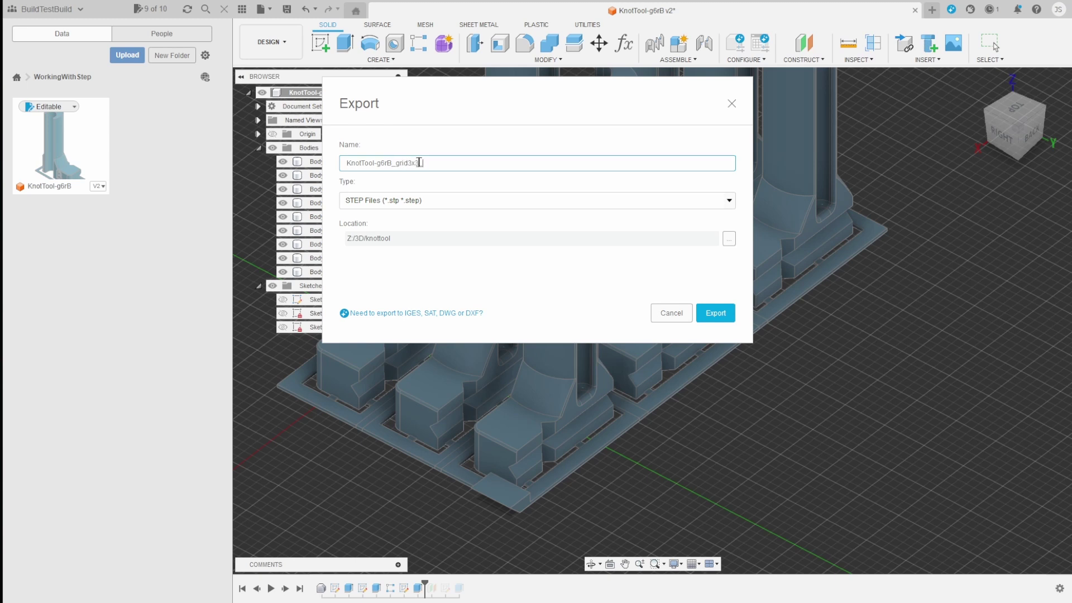
text(_grid3x3_v2)
key(Return)
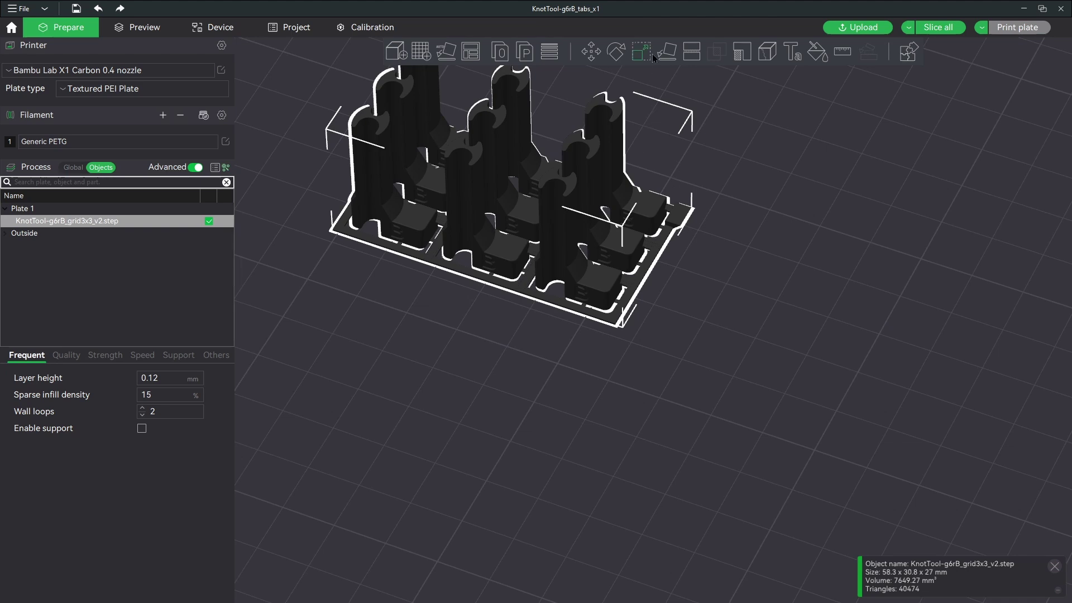
Step: In Bambu Studio, rotate the imported KnotTool-g6rB_grid3x3_v2.step object by -90 degrees about the Z axis and deselect it
key(r)
click(764, 98)
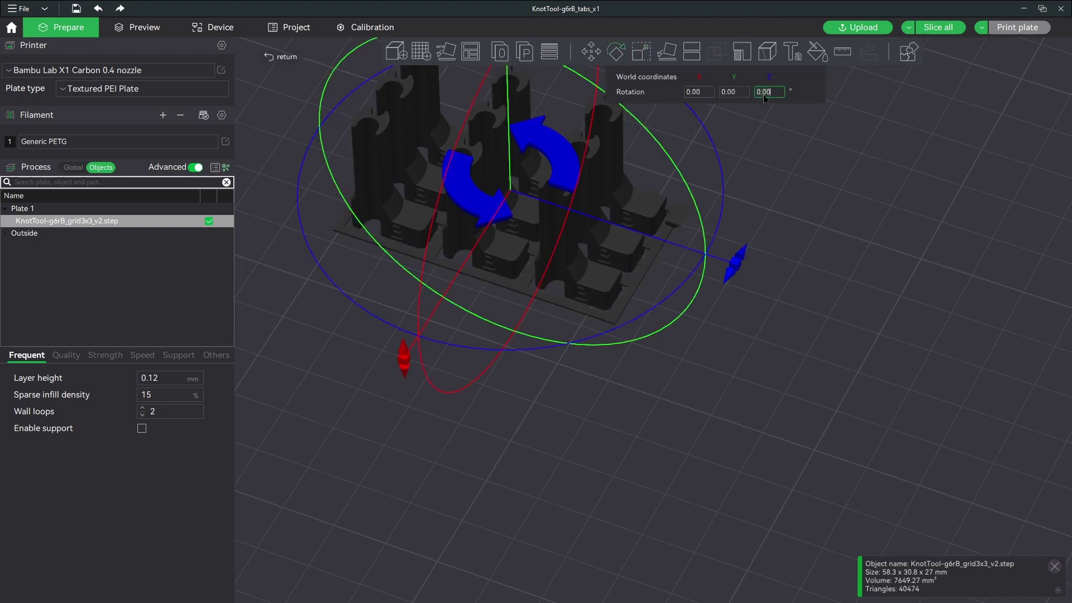
text(-90)
key(Return)
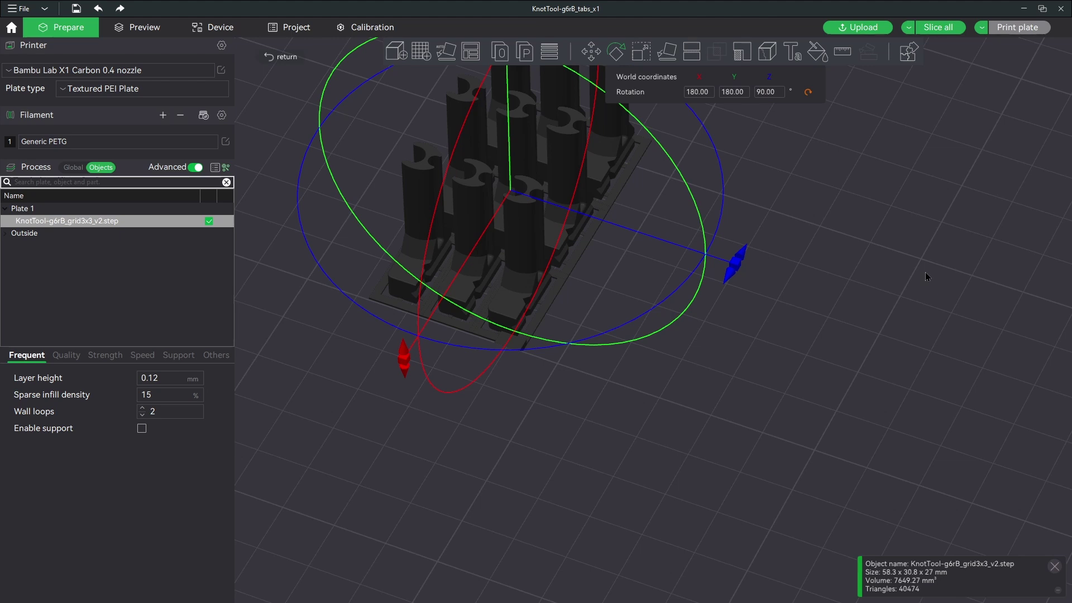
drag(926, 272, 882, 246)
click(874, 263)
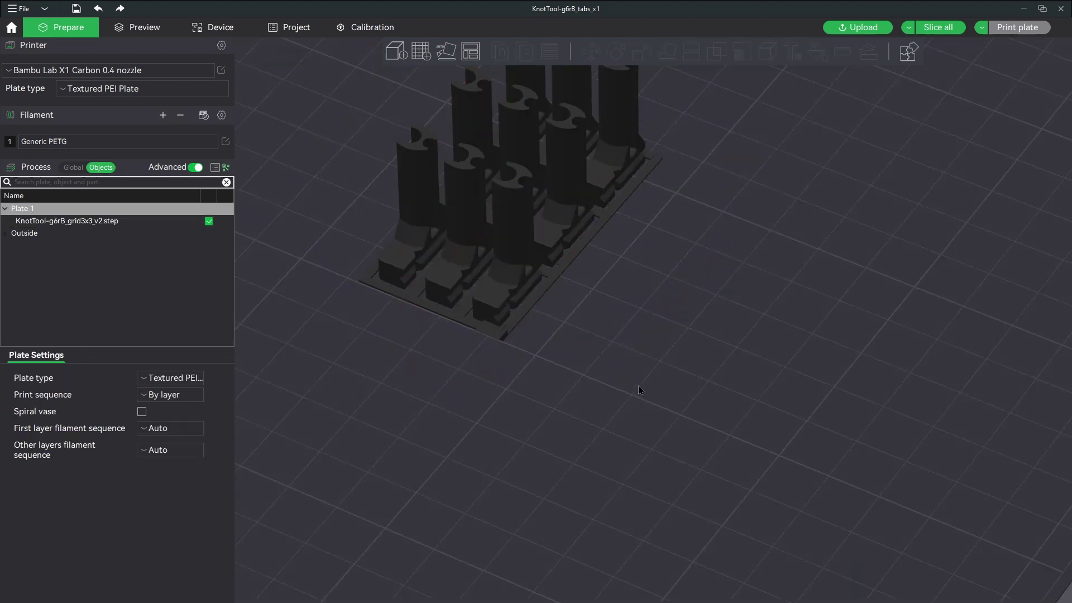
Step: Check the KnotTool grid's placement on the build plate from several angles and slice the plate
drag(638, 385, 334, 273)
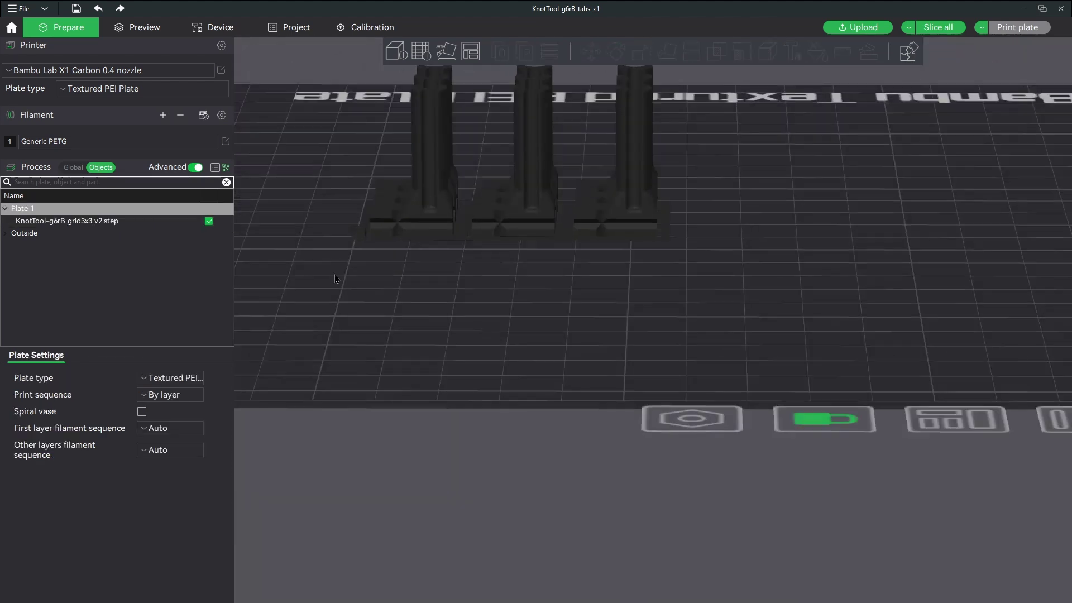
drag(364, 239, 979, 374)
scroll(735, 390, down, 3)
scroll(635, 369, up, 5)
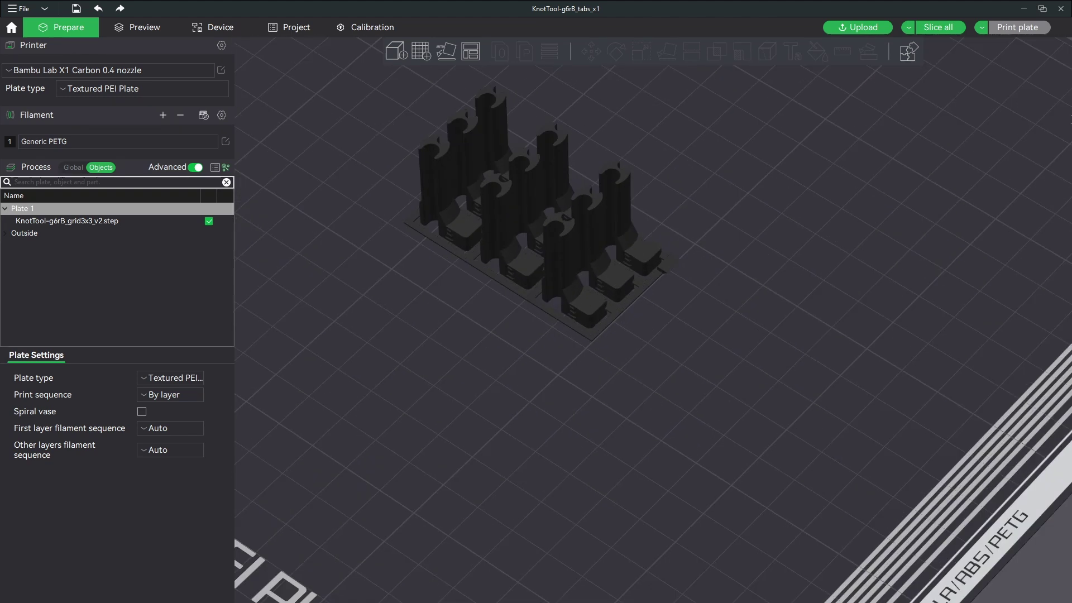
click(938, 27)
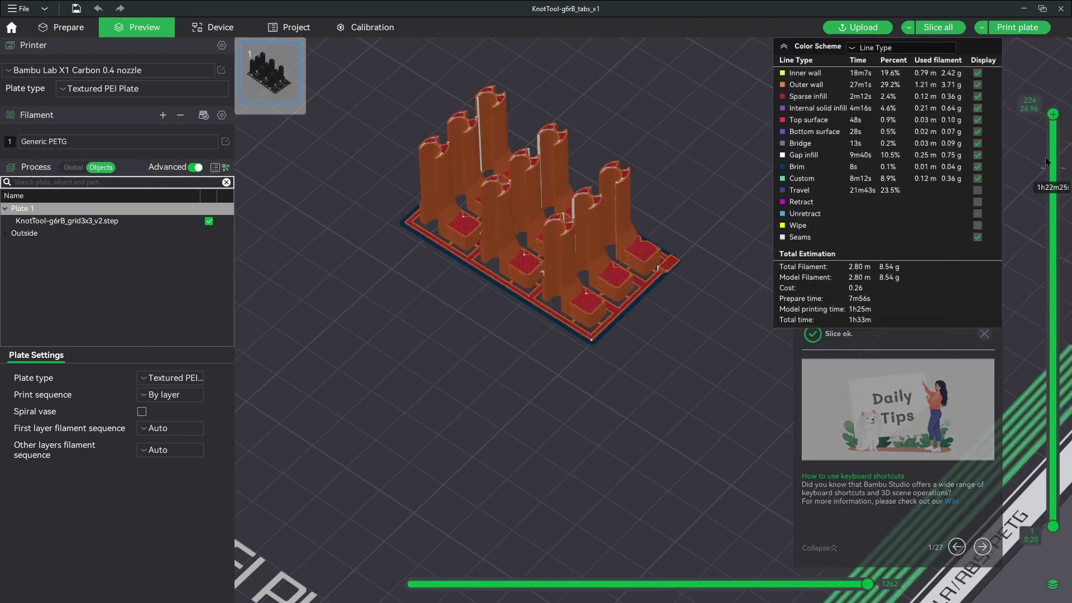
Step: Reduce the sliced preview to layer 1 and play through its toolpath to examine the grid's first layer
scroll(1055, 152, down, 1)
drag(1055, 152, 1057, 569)
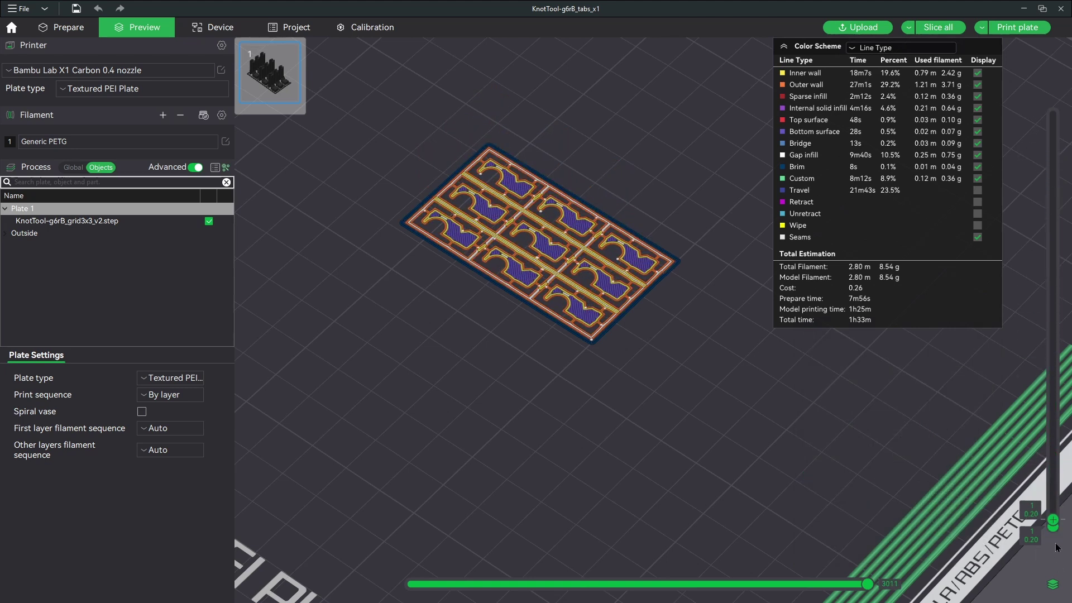
drag(465, 588, 868, 584)
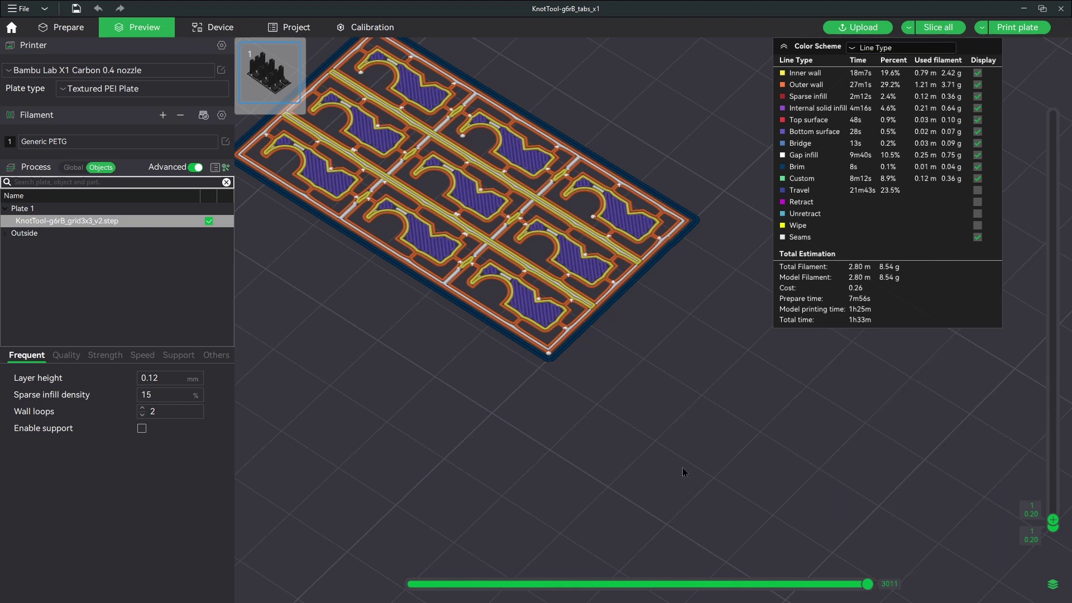
Step: Raise the sliced preview to layer 33 at 4.04 mm to inspect the frame, connecting tabs and corner lifting tab
drag(1052, 519, 998, 465)
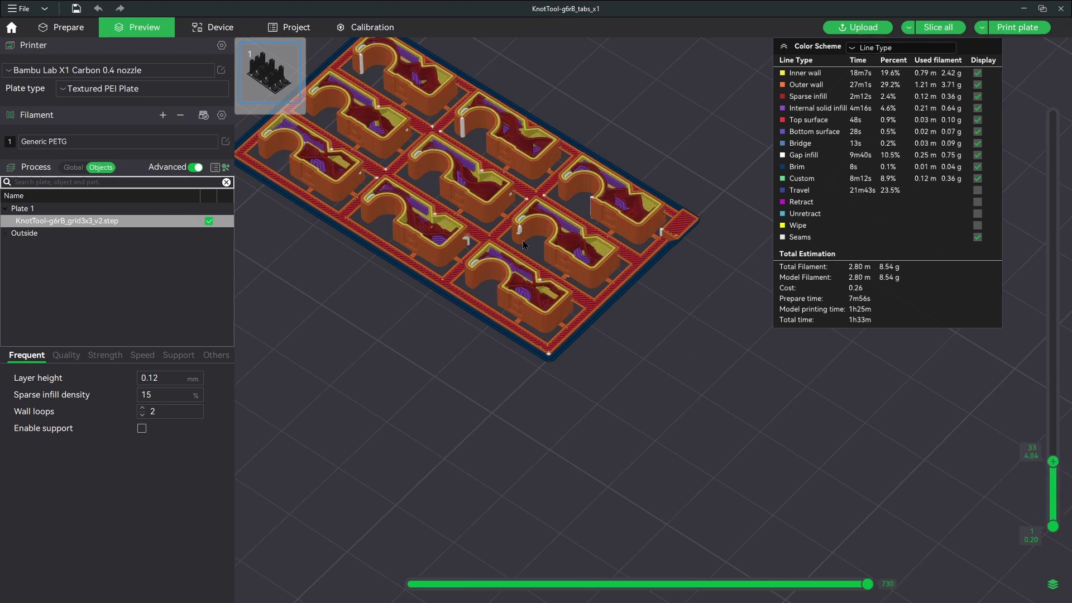
click(1017, 27)
click(1017, 27)
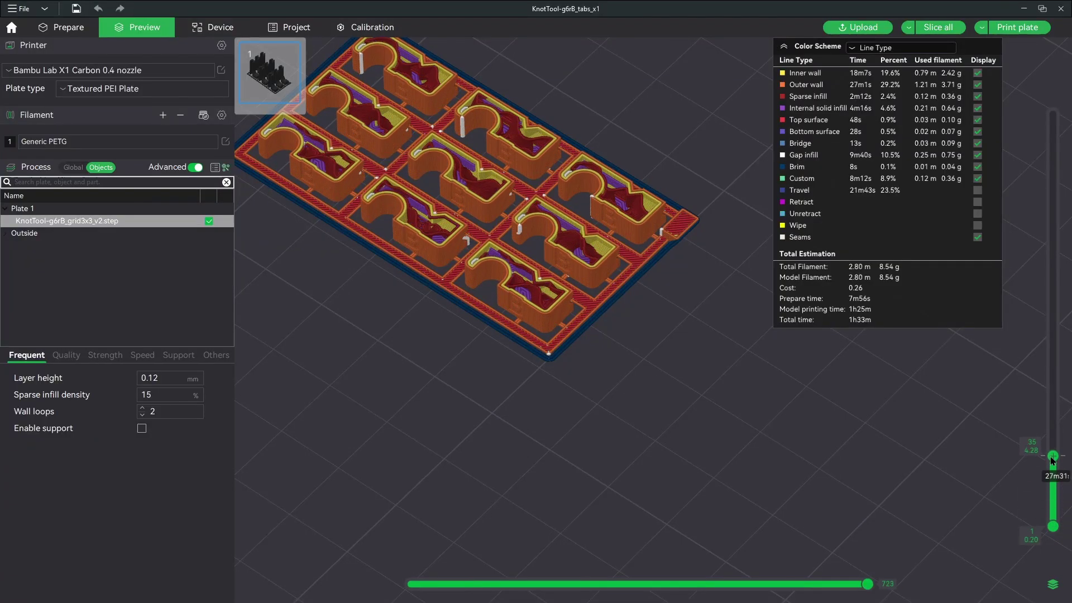
drag(1050, 499, 1051, 464)
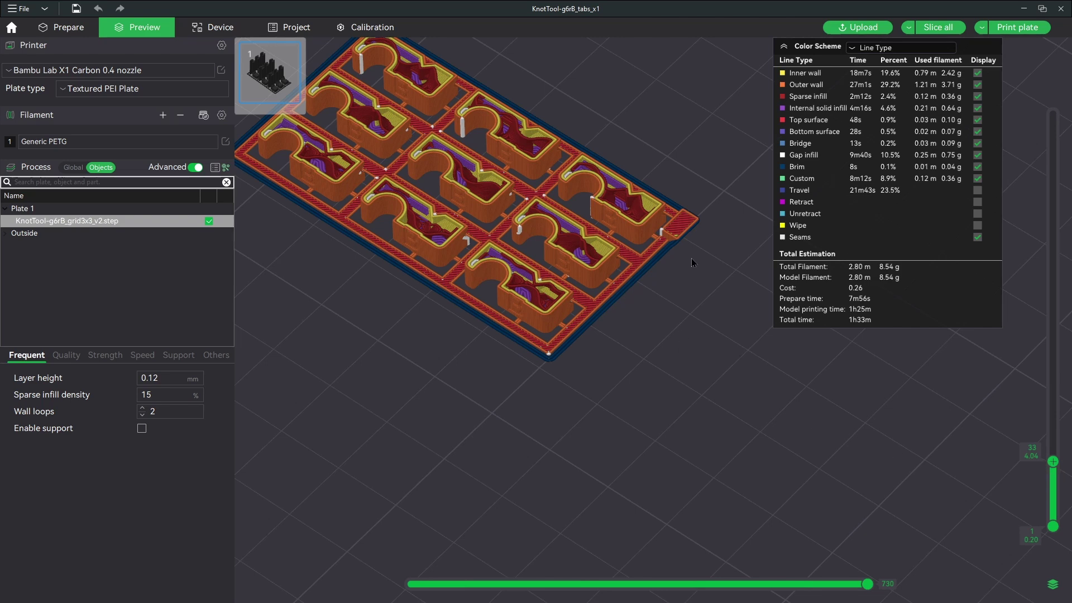